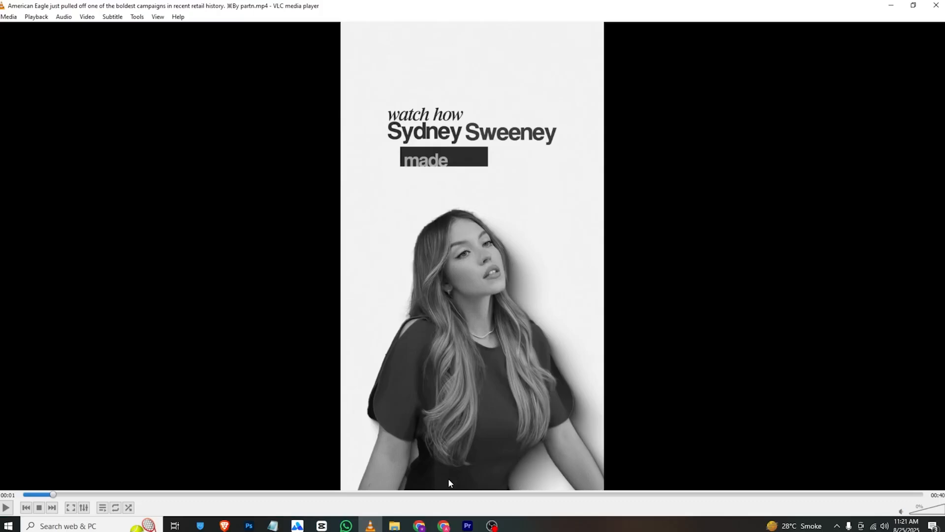
Switch to Premiere Pro and place Untitled design.png on track V2 above the Color Matte at the sequence start
{"action": "left_click", "coordinate": [468, 525]}
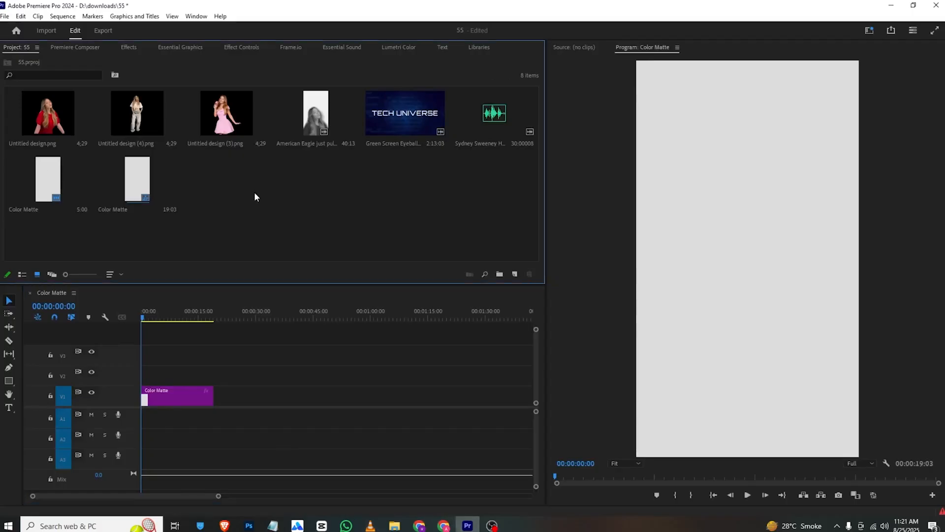
{"action": "left_click", "coordinate": [42, 127]}
{"action": "left_click_drag", "start_coordinate": [78, 239], "coordinate": [148, 377]}
{"action": "left_click_drag", "start_coordinate": [219, 497], "coordinate": [98, 496]}
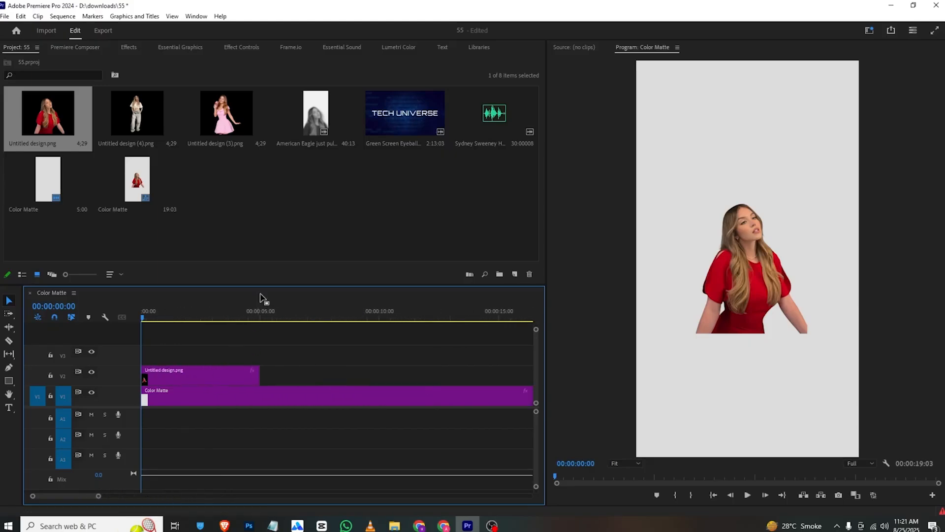
Scale the Untitled design.png clip to 222 and set its position to 540, 1119
{"action": "left_click", "coordinate": [182, 377]}
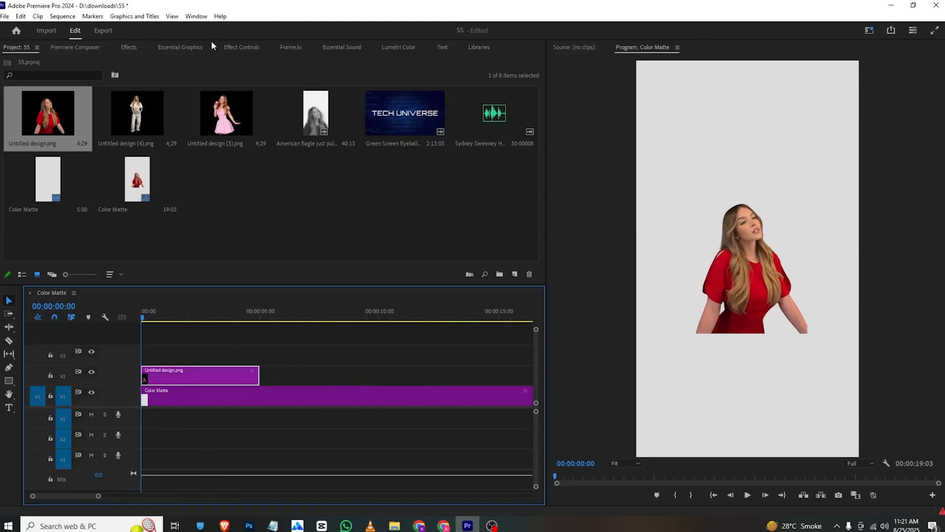
{"action": "left_click_drag", "start_coordinate": [242, 47], "coordinate": [173, 51]}
{"action": "left_click_drag", "start_coordinate": [150, 105], "coordinate": [262, 98]}
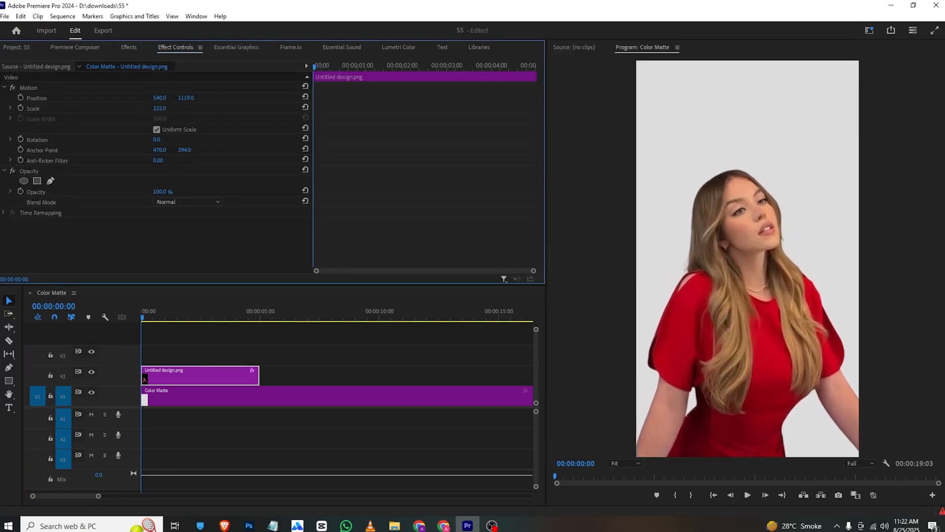
Find the Black & White video effect and apply it to the Untitled design.png clip
{"action": "left_click", "coordinate": [133, 48]}
{"action": "left_click", "coordinate": [81, 60]}
{"action": "type", "text": "black"}
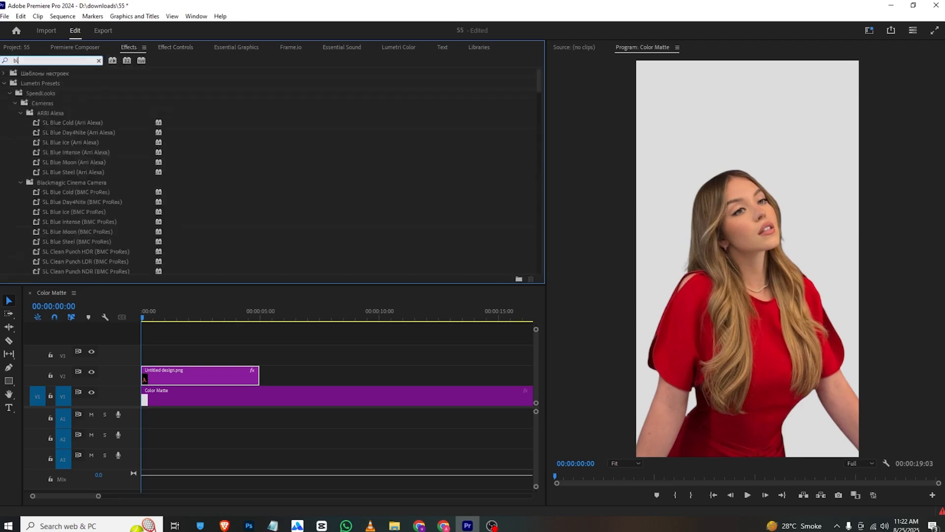
{"action": "scroll", "coordinate": [43, 227], "scroll_direction": "down", "scroll_amount": 5}
{"action": "left_click_drag", "start_coordinate": [44, 227], "coordinate": [148, 378]}
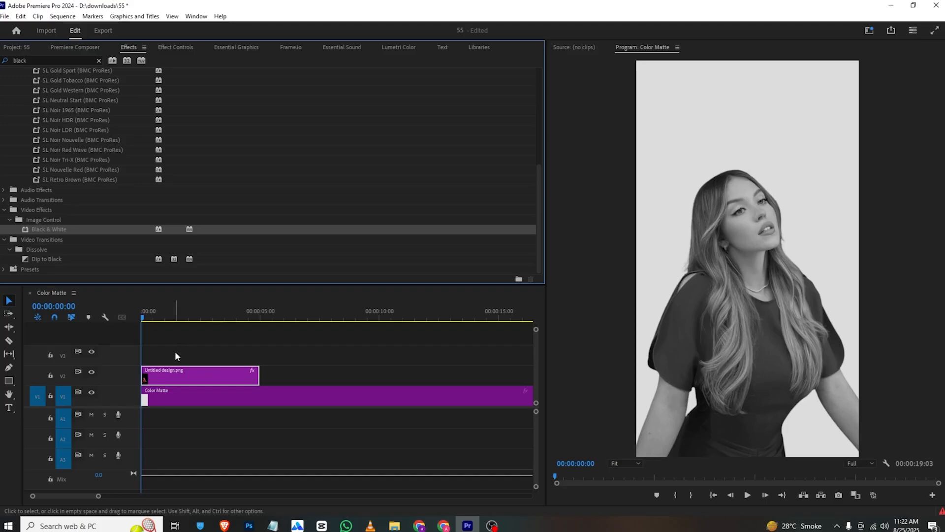
Check the reference video's headline and add the text "watch how" above the woman's head
{"action": "left_click", "coordinate": [370, 525]}
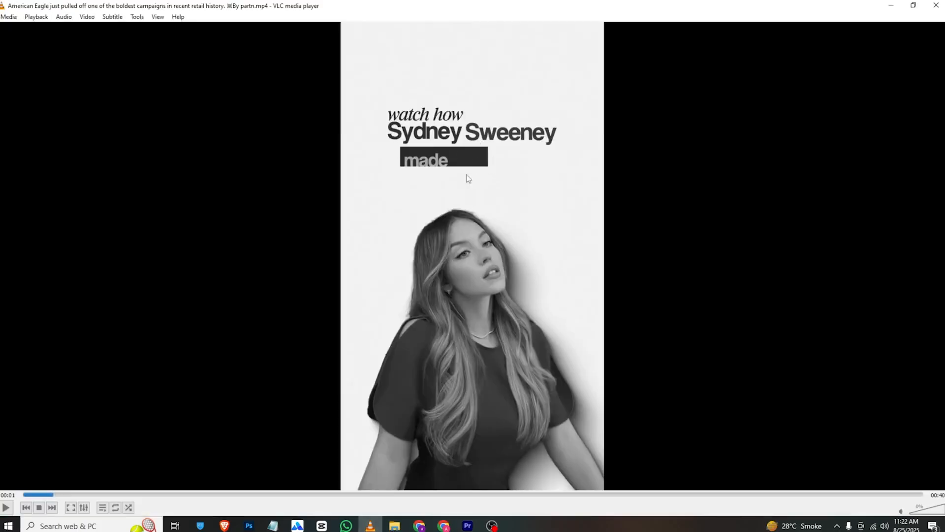
{"action": "key", "text": "alt+Tab"}
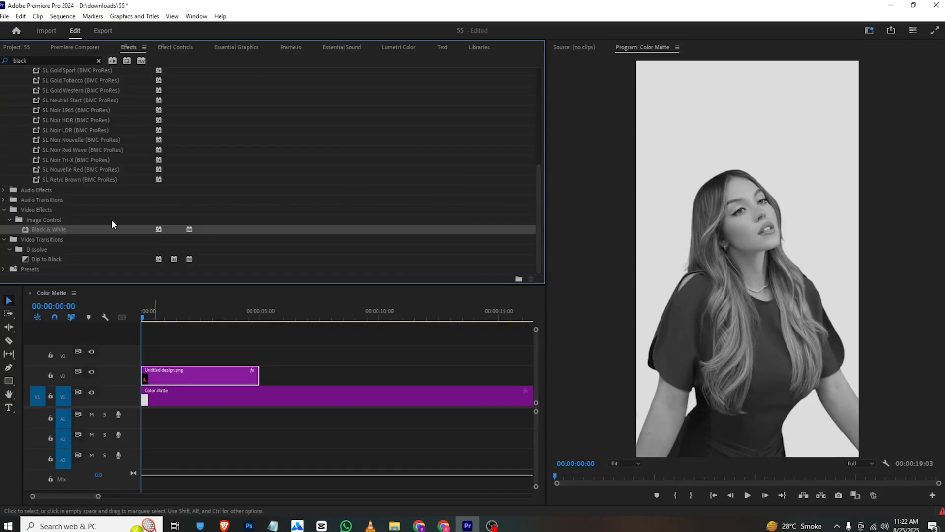
{"action": "left_click", "coordinate": [8, 408]}
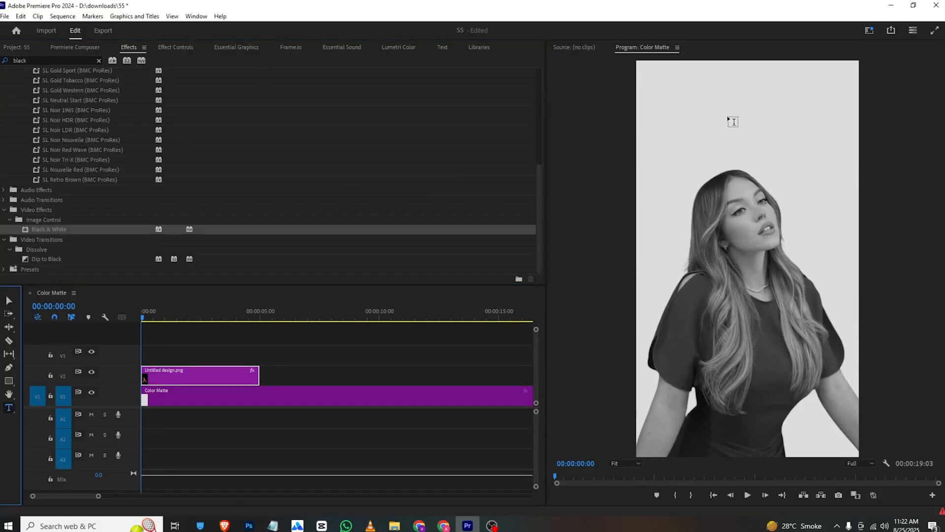
{"action": "left_click", "coordinate": [672, 101]}
{"action": "key", "text": "alt+Tab"}
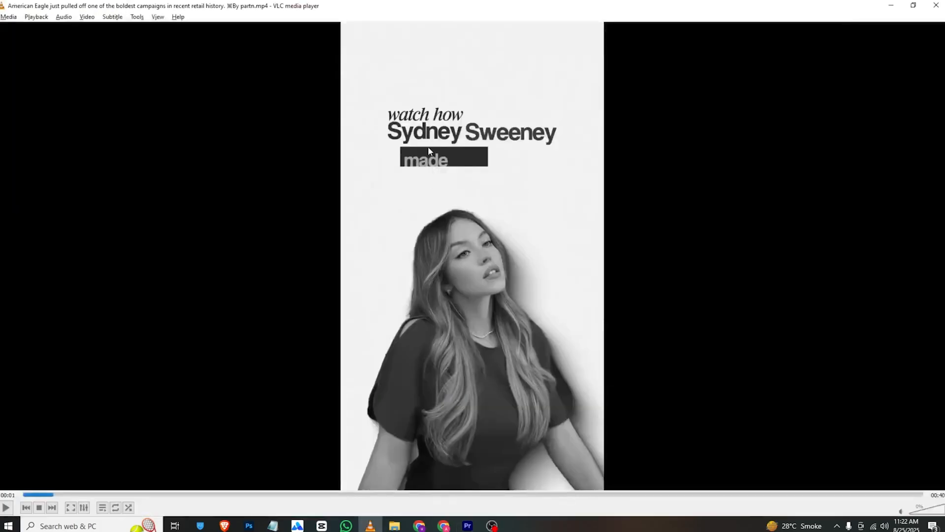
{"action": "key", "text": "alt+Tab"}
{"action": "type", "text": "watch how"}
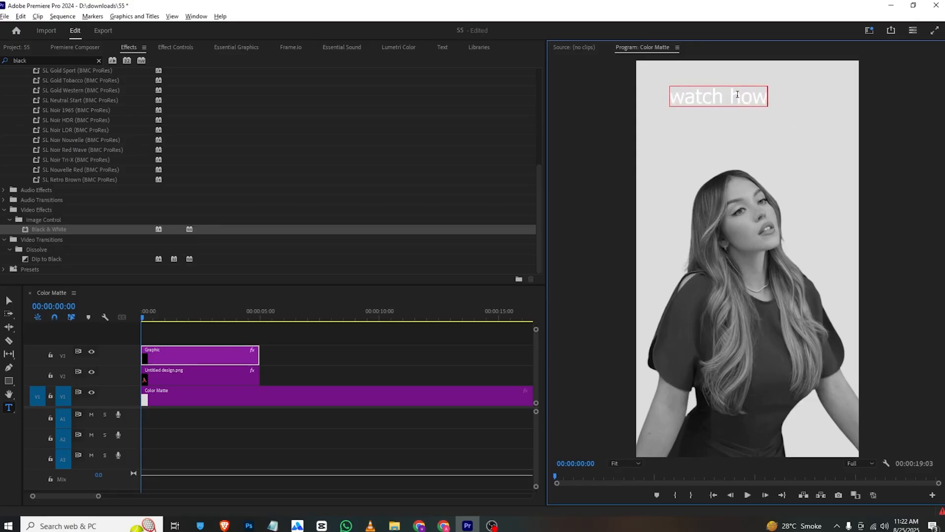
Change the fill of the whole "watch how" text to dark grey 242424
{"action": "key", "text": "ctrl+a"}
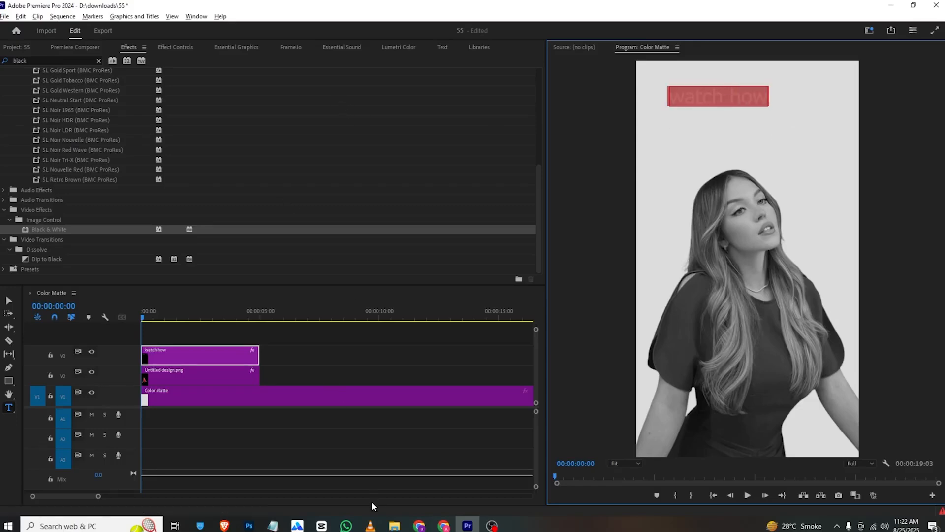
{"action": "left_click", "coordinate": [370, 525]}
{"action": "key", "text": "alt+Tab"}
{"action": "left_click", "coordinate": [242, 48]}
{"action": "scroll", "coordinate": [100, 151], "scroll_direction": "down", "scroll_amount": 6}
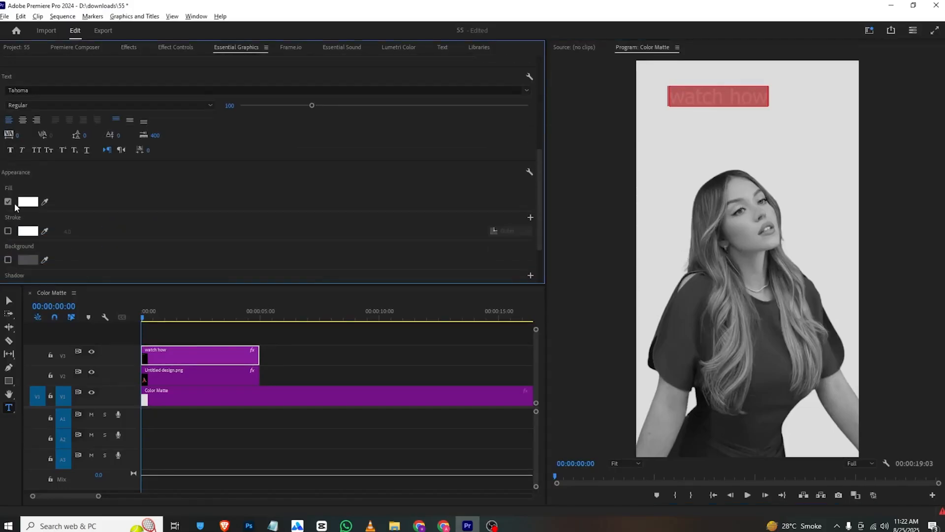
{"action": "left_click", "coordinate": [23, 205]}
{"action": "left_click_drag", "start_coordinate": [369, 258], "coordinate": [353, 221]}
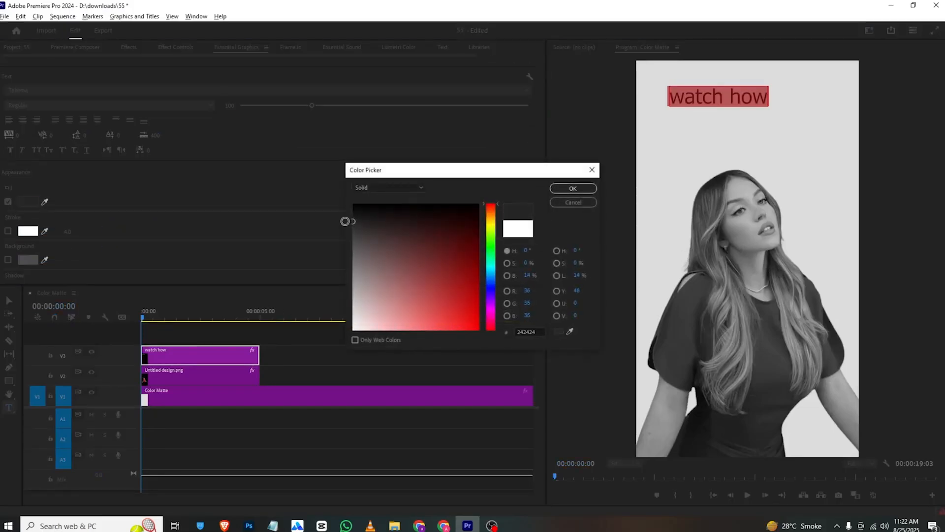
{"action": "left_click", "coordinate": [573, 188]}
Compare with the reference lettering and set the "watch how" font to Ardhelia
{"action": "scroll", "coordinate": [250, 186], "scroll_direction": "up", "scroll_amount": 5}
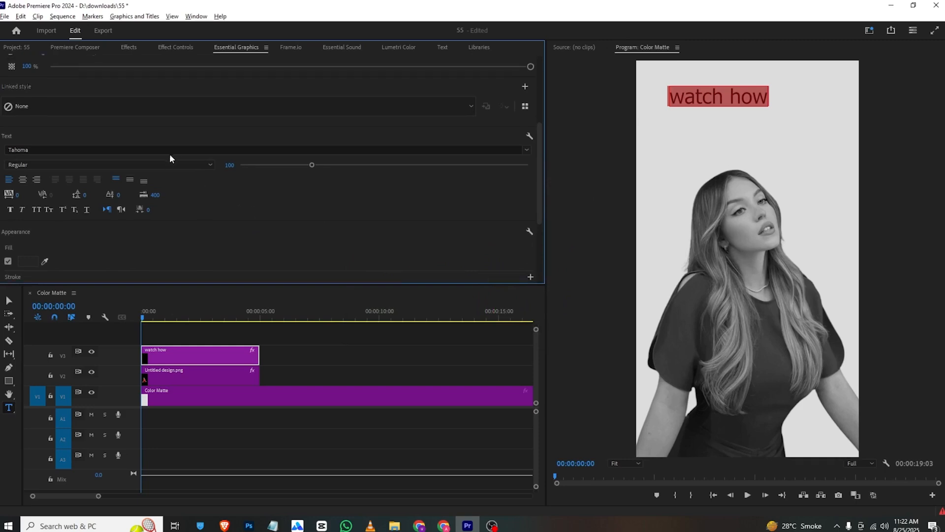
{"action": "left_click", "coordinate": [171, 149]}
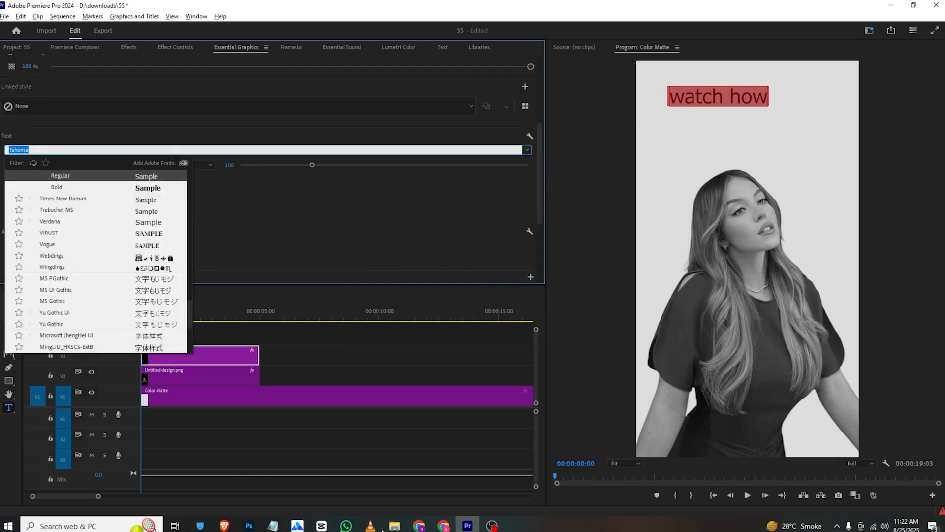
{"action": "key", "text": "alt+Tab"}
{"action": "key", "text": "alt+Tab"}
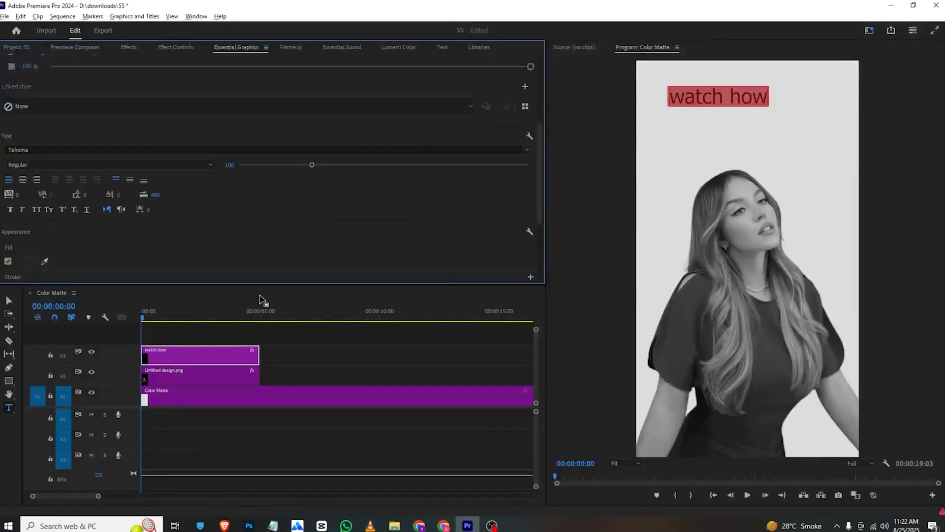
{"action": "left_click", "coordinate": [79, 150]}
{"action": "left_click_drag", "start_coordinate": [187, 304], "coordinate": [197, 178]}
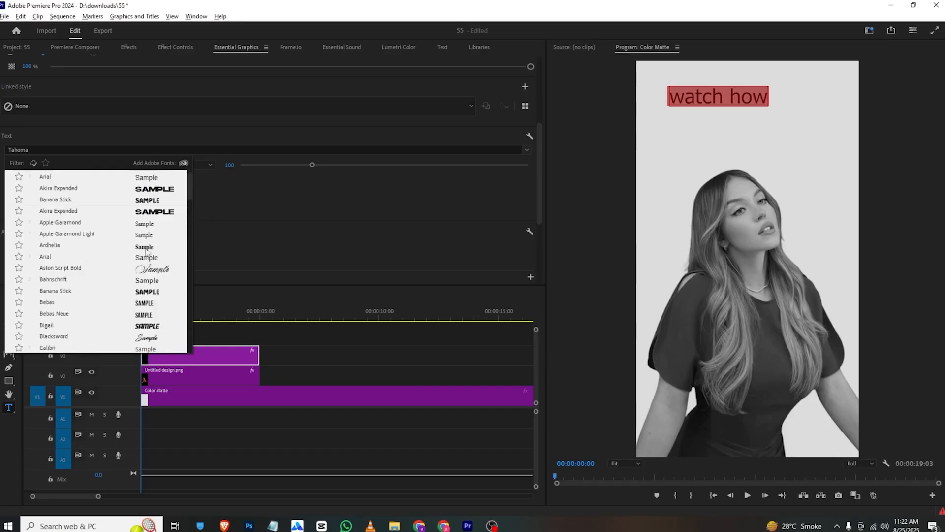
{"action": "left_click", "coordinate": [146, 246]}
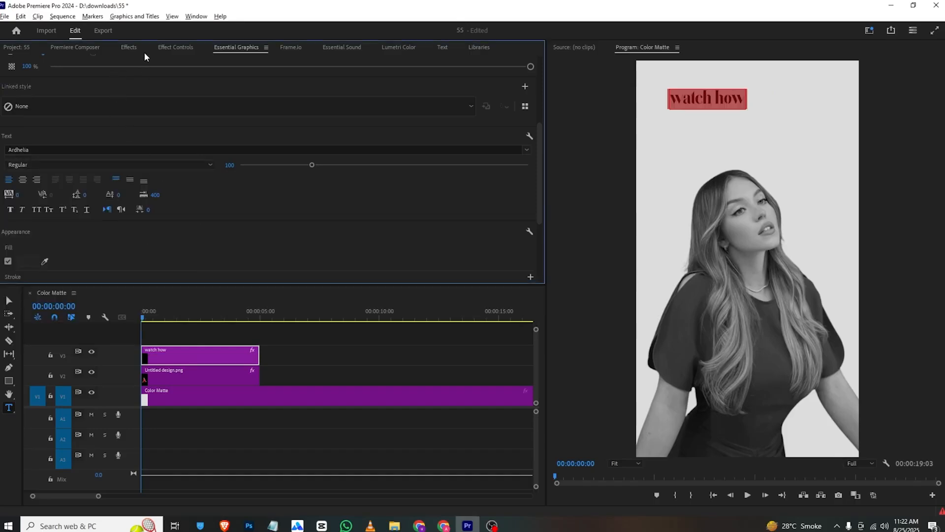
Scale the "watch how" title to 124 and set its vector motion position to 540, 1175
{"action": "left_click", "coordinate": [165, 47]}
{"action": "left_click", "coordinate": [159, 108]}
{"action": "type", "text": "120"}
{"action": "key", "text": "Return"}
{"action": "left_click_drag", "start_coordinate": [160, 109], "coordinate": [228, 97]}
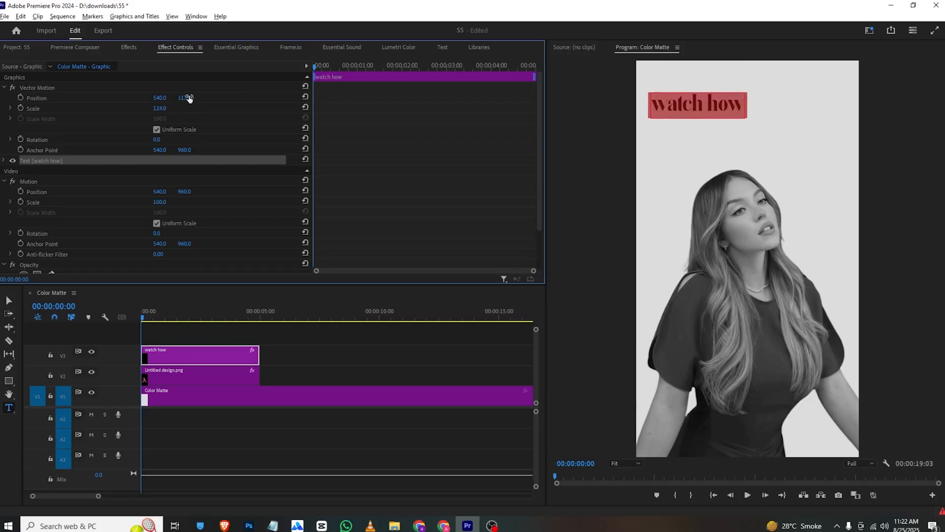
{"action": "left_click", "coordinate": [148, 343]}
{"action": "left_click_drag", "start_coordinate": [143, 315], "coordinate": [161, 315]}
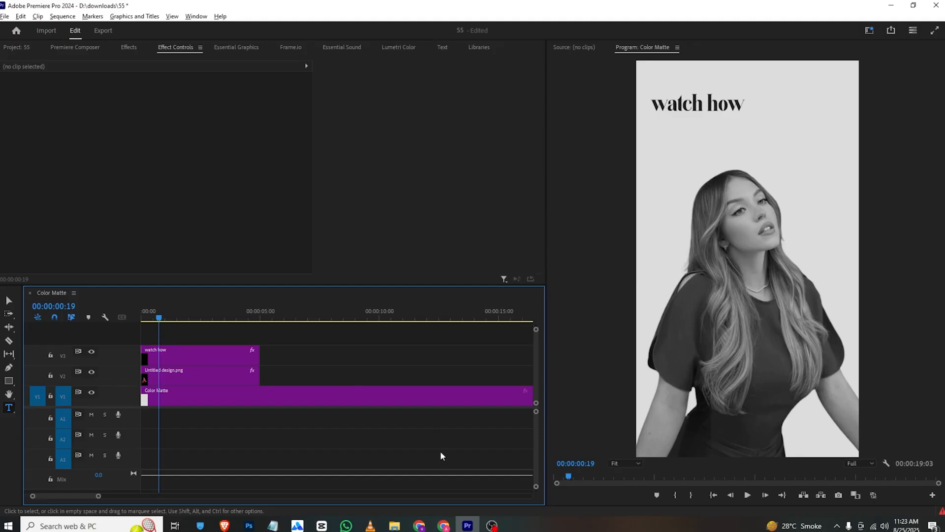
Duplicate the "watch how" title clip onto track V4 and move the copy to position 803, 1347
{"action": "left_click", "coordinate": [370, 525]}
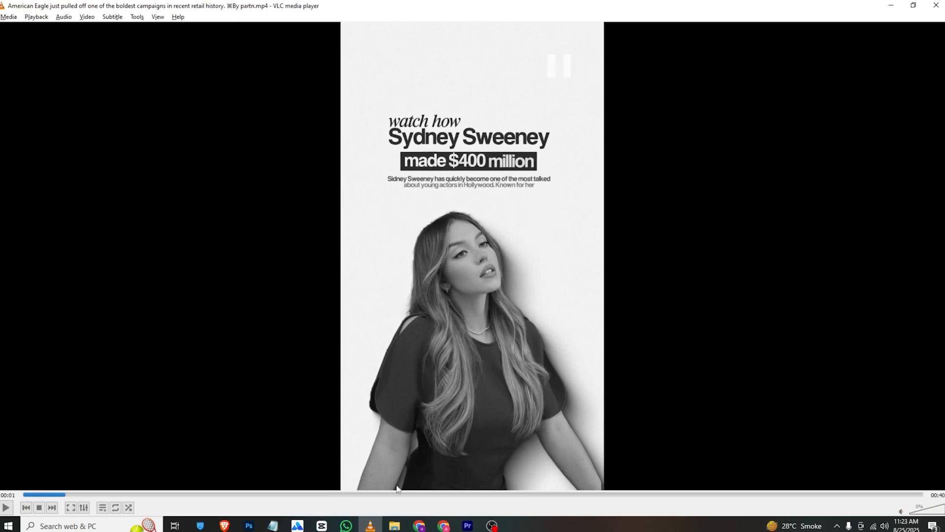
{"action": "left_click", "coordinate": [468, 525]}
{"action": "left_click_drag", "start_coordinate": [156, 349], "coordinate": [157, 340]}
{"action": "left_click", "coordinate": [176, 45]}
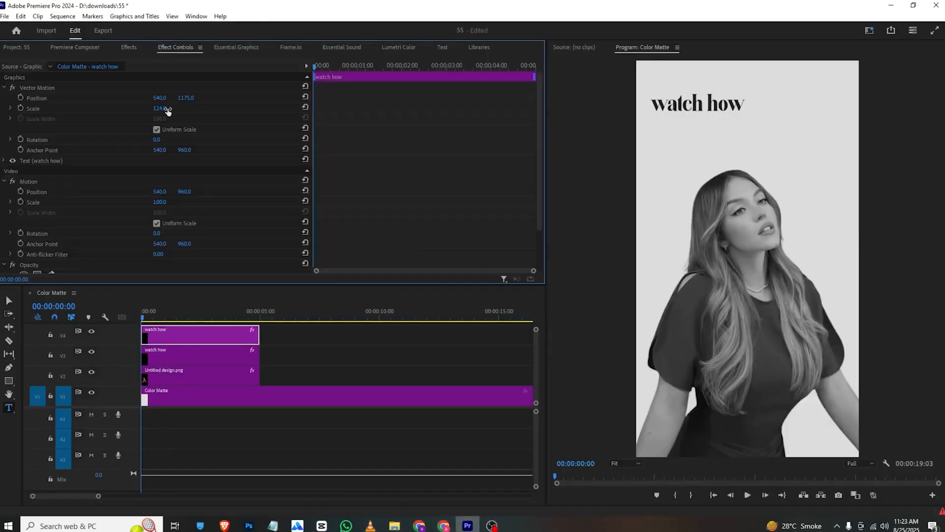
{"action": "mouse_move", "coordinate": [186, 98]}
{"action": "left_mouse_down"}
{"action": "mouse_move", "coordinate": [209, 97]}
{"action": "mouse_move", "coordinate": [190, 97]}
{"action": "left_mouse_up"}
Replace the duplicated title's text with "made $400 million"
{"action": "left_click", "coordinate": [735, 143]}
{"action": "double_click", "coordinate": [735, 142]}
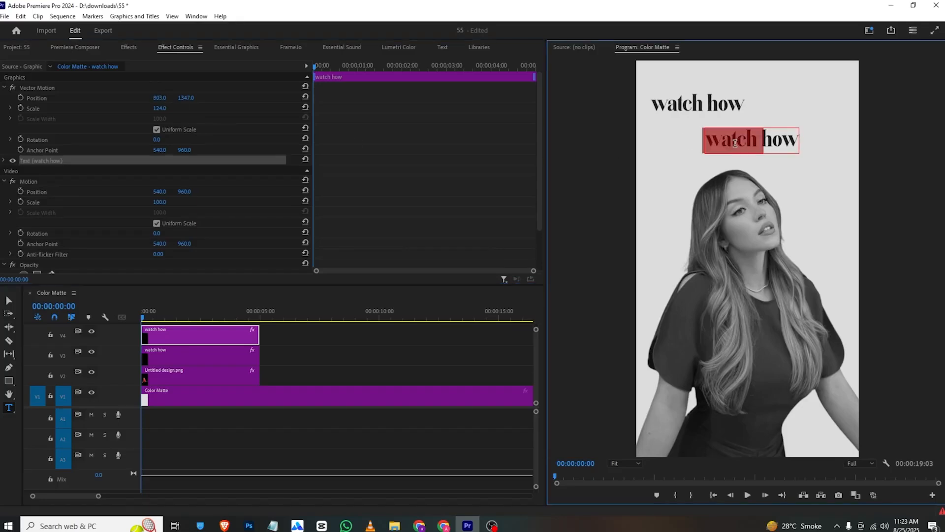
{"action": "triple_click", "coordinate": [735, 142]}
{"action": "type", "text": "mad"}
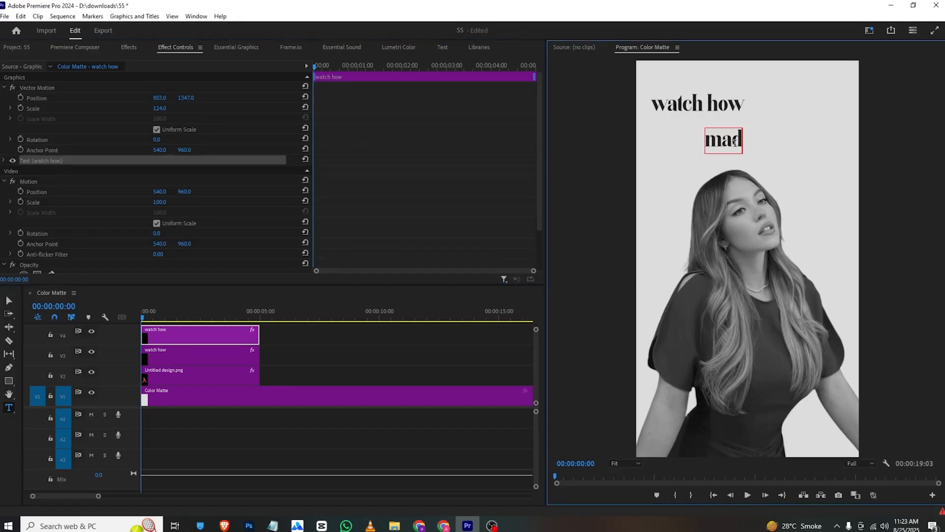
{"action": "type", "text": "e $400 millo"}
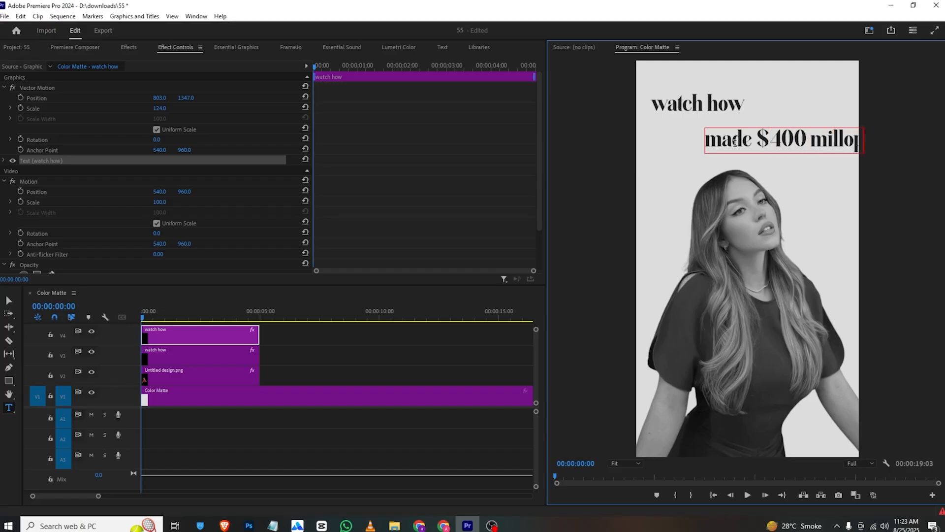
{"action": "key", "text": "BackSpace"}
{"action": "type", "text": "io"}
Compare with the reference headline and set the "made $400 million" font to Inter
{"action": "key", "text": "alt+Tab"}
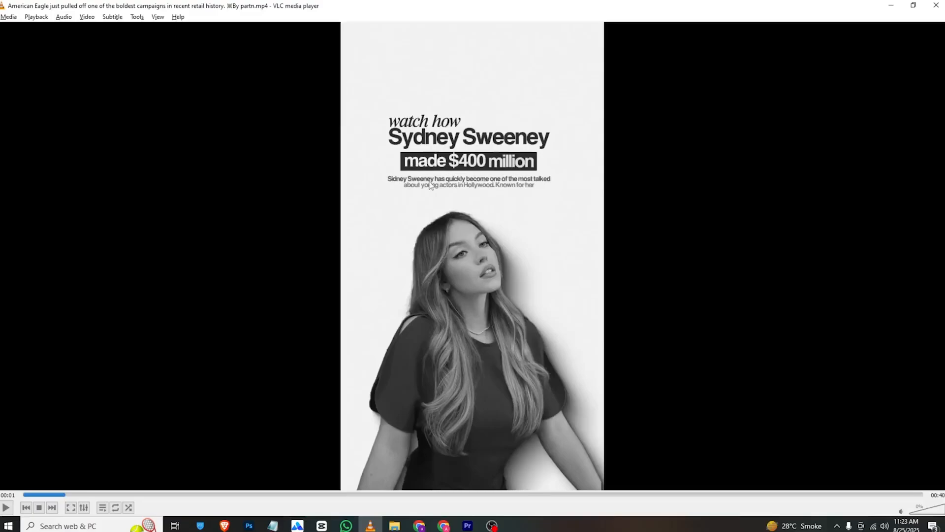
{"action": "key", "text": "alt+Tab"}
{"action": "left_click", "coordinate": [260, 48]}
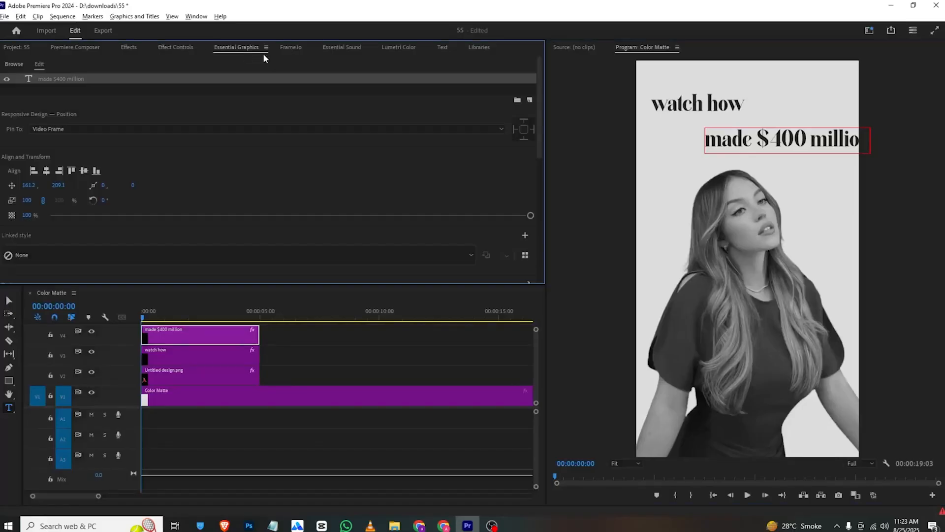
{"action": "key", "text": "ctrl+a"}
{"action": "scroll", "coordinate": [294, 162], "scroll_direction": "down", "scroll_amount": 3}
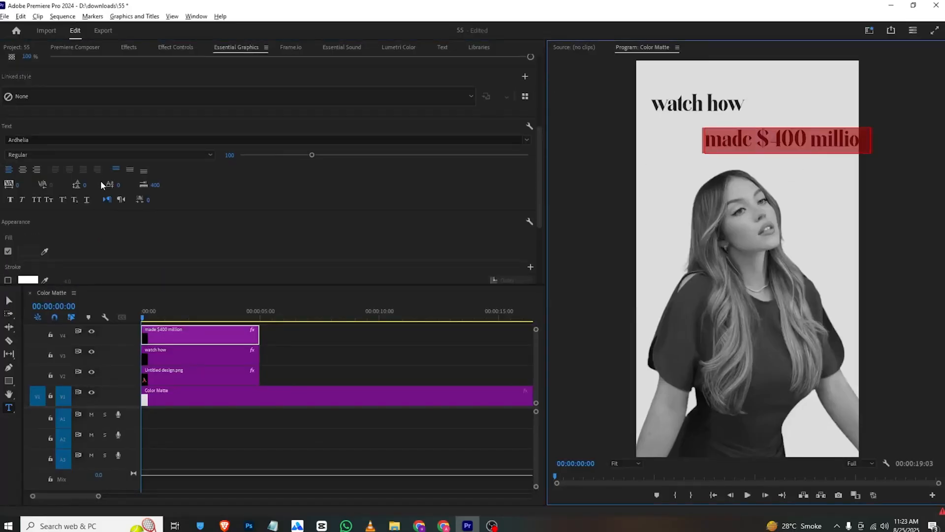
{"action": "left_click", "coordinate": [91, 138]}
{"action": "type", "text": "Inter"}
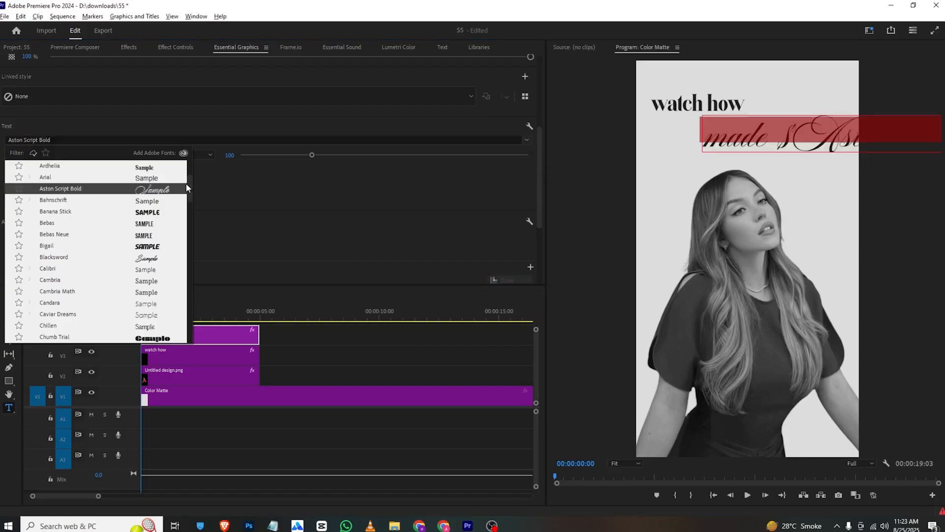
{"action": "key", "text": "Return"}
Scale the "made $400 million" title to 101 and set its vector motion position to 503, 1186
{"action": "left_click", "coordinate": [163, 47]}
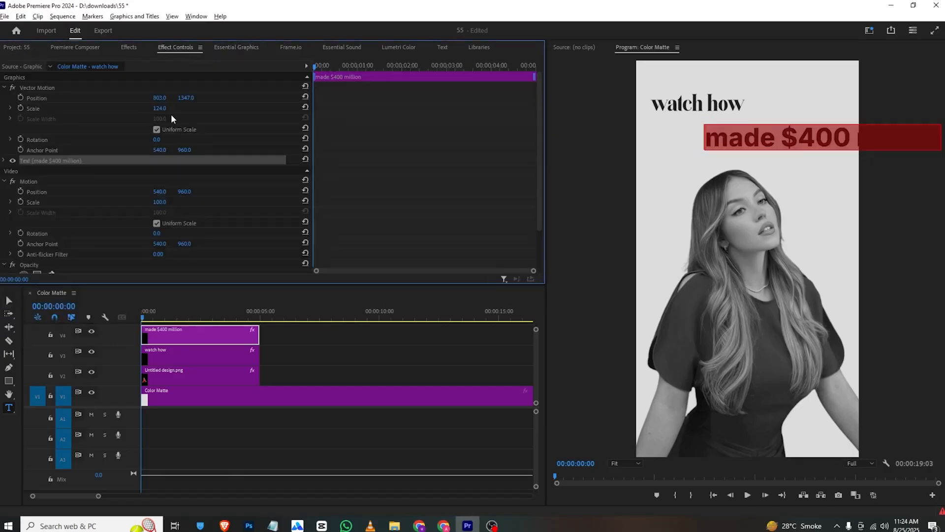
{"action": "left_click_drag", "start_coordinate": [165, 111], "coordinate": [150, 99]}
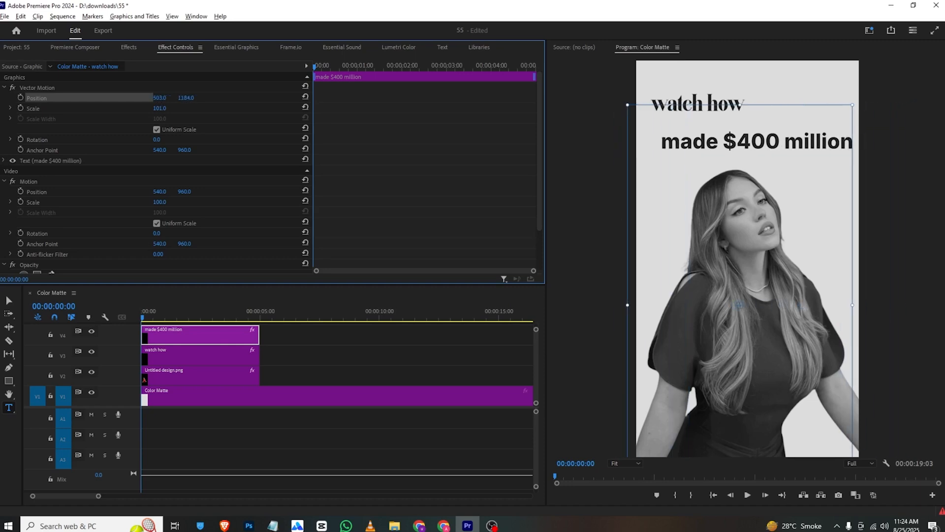
Check the reference video, then enable vector motion position and opacity keyframing on the "made $400 million" title at 00:00
{"action": "left_click", "coordinate": [370, 525]}
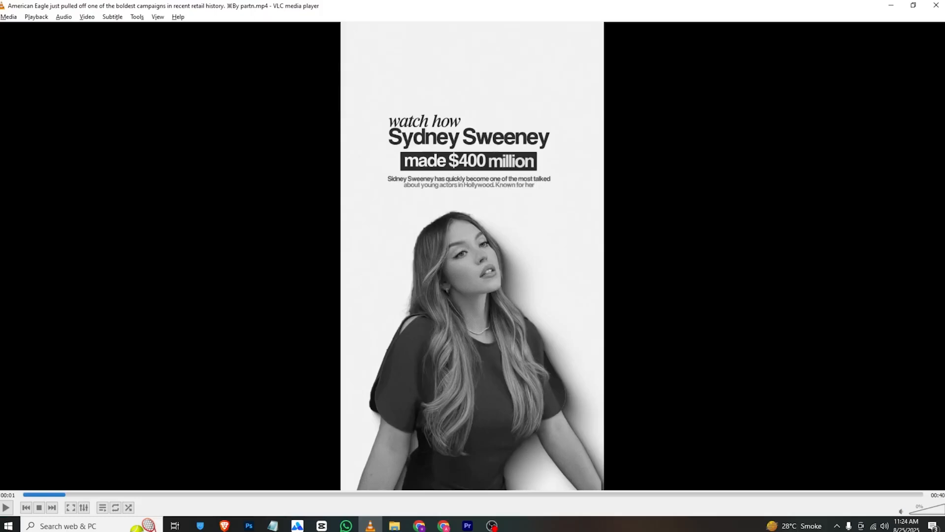
{"action": "left_click", "coordinate": [468, 525]}
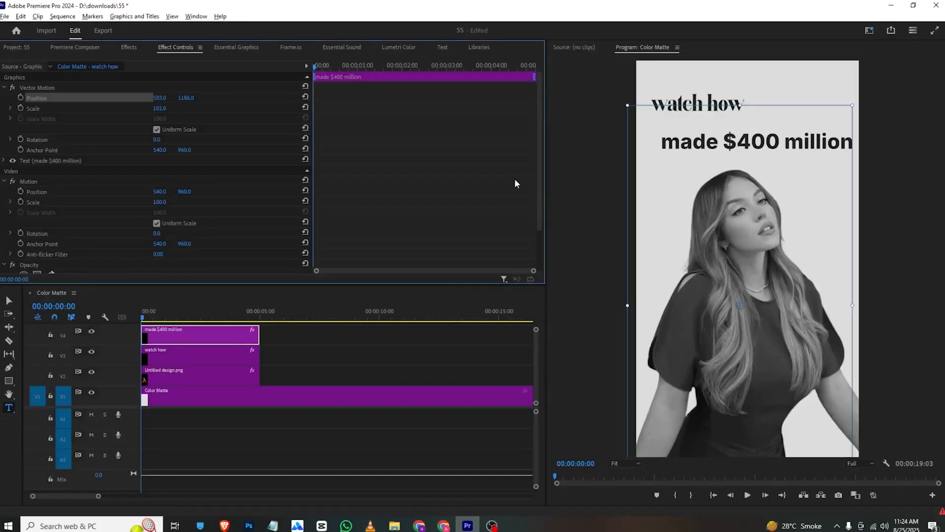
{"action": "left_click", "coordinate": [21, 97]}
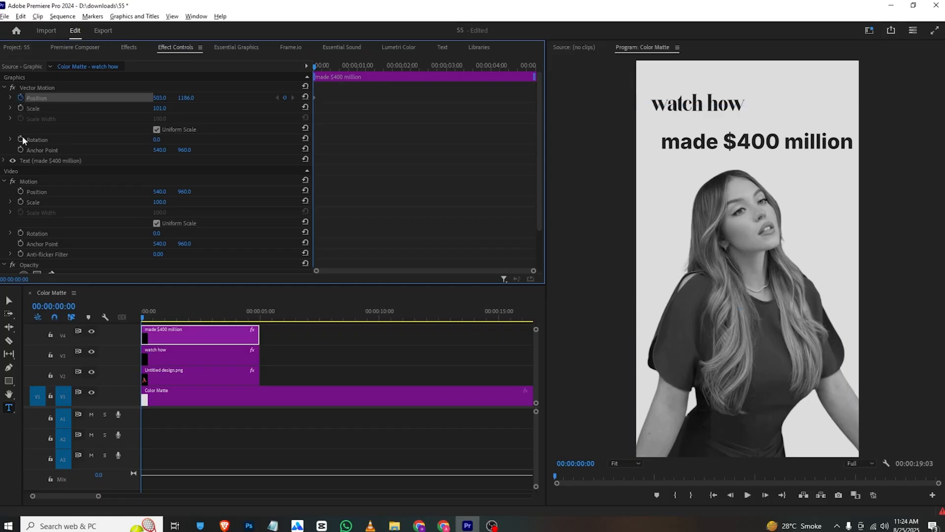
{"action": "scroll", "coordinate": [29, 242], "scroll_direction": "down", "scroll_amount": 2}
{"action": "left_click", "coordinate": [21, 236]}
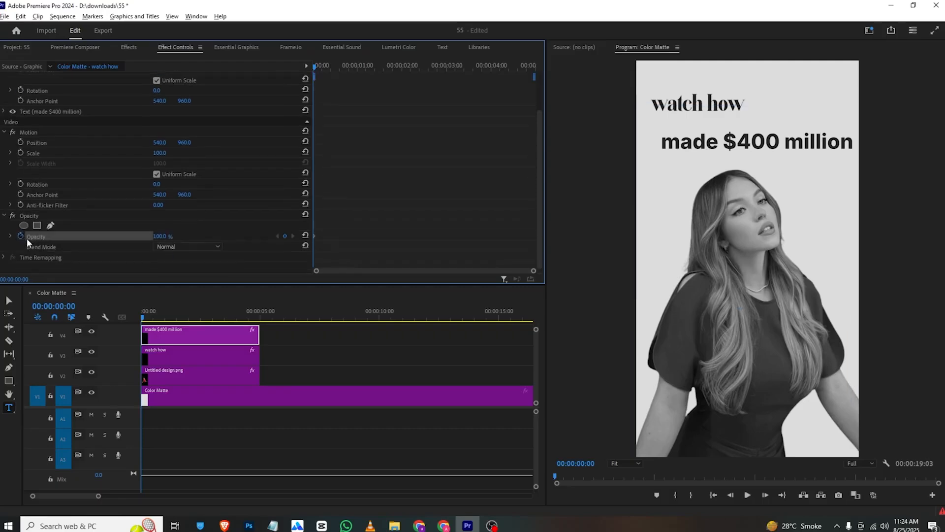
Move the title's position and opacity keyframes to about 1.5 seconds
{"action": "scroll", "coordinate": [371, 153], "scroll_direction": "up", "scroll_amount": 2}
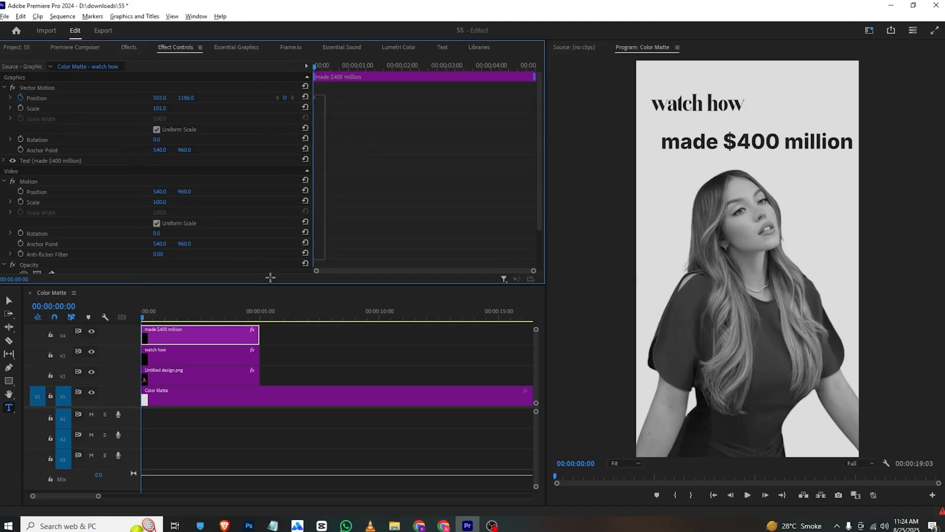
{"action": "scroll", "coordinate": [270, 276], "scroll_direction": "down", "scroll_amount": 2}
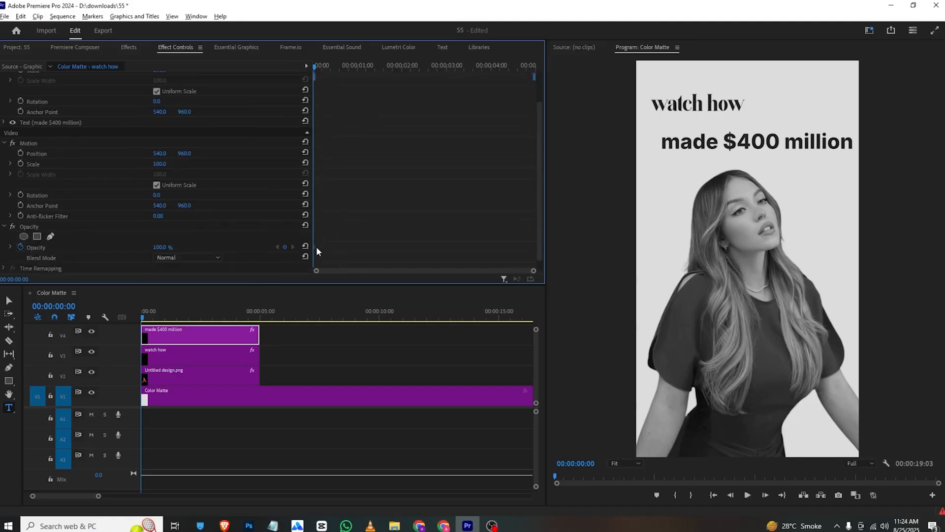
{"action": "scroll", "coordinate": [385, 196], "scroll_direction": "up", "scroll_amount": 2}
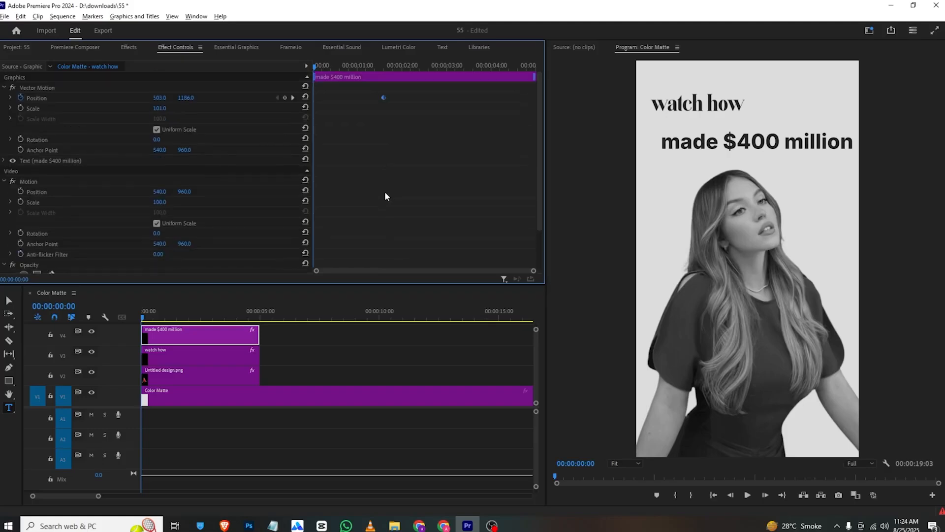
Add starting keyframes with position 503, 1234 and opacity 0% to the "made $400 million" title, and preview the fade-in
{"action": "left_click_drag", "start_coordinate": [186, 98], "coordinate": [209, 97]}
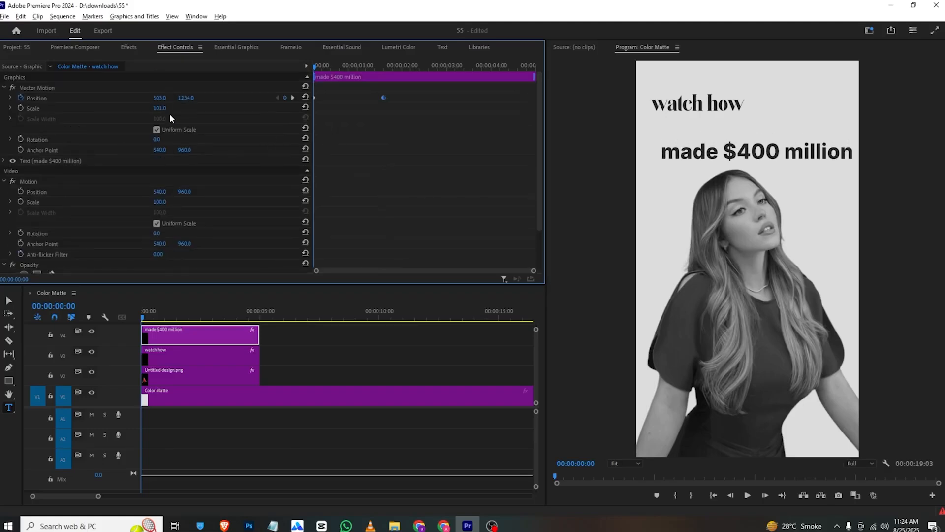
{"action": "scroll", "coordinate": [33, 214], "scroll_direction": "down", "scroll_amount": 3}
{"action": "left_click_drag", "start_coordinate": [160, 236], "coordinate": [111, 236]}
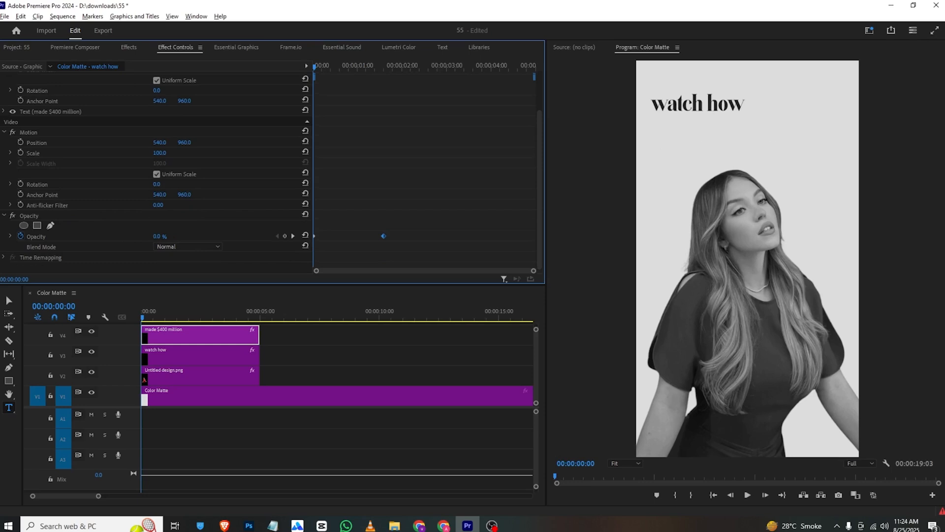
{"action": "key", "text": "space"}
{"action": "key", "text": "space"}
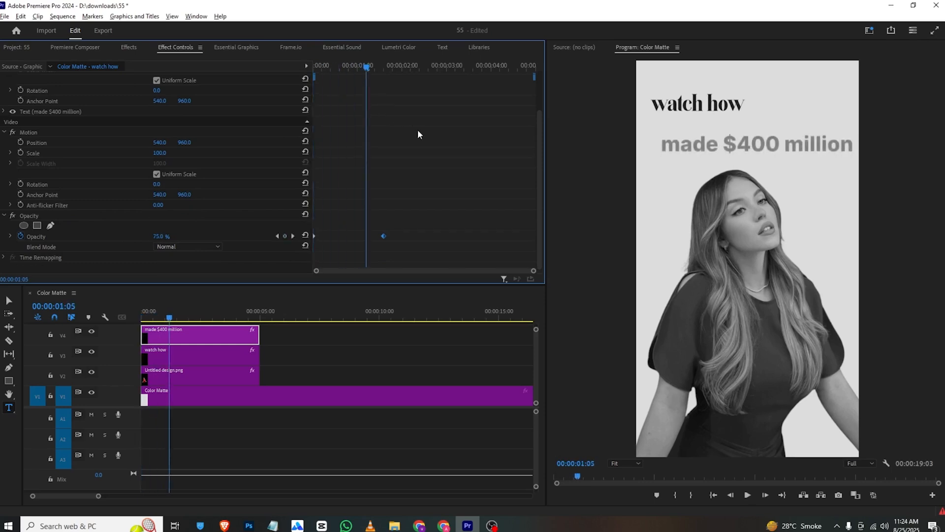
{"action": "scroll", "coordinate": [417, 129], "scroll_direction": "up", "scroll_amount": 3}
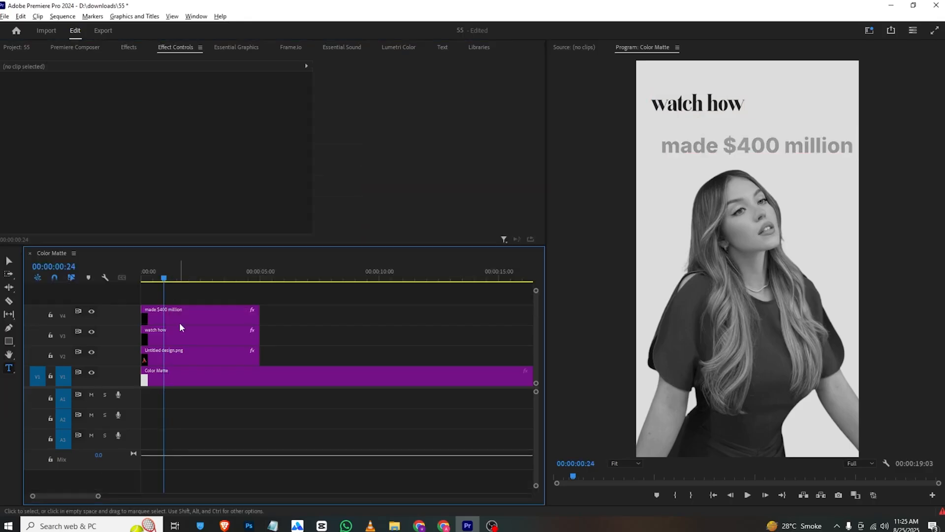
Duplicate the "made $400 million" title clip onto tracks V5 and V6
{"action": "left_click", "coordinate": [181, 314]}
{"action": "left_click_drag", "start_coordinate": [181, 315], "coordinate": [193, 283]}
{"action": "left_click_drag", "start_coordinate": [537, 290], "coordinate": [546, 274]}
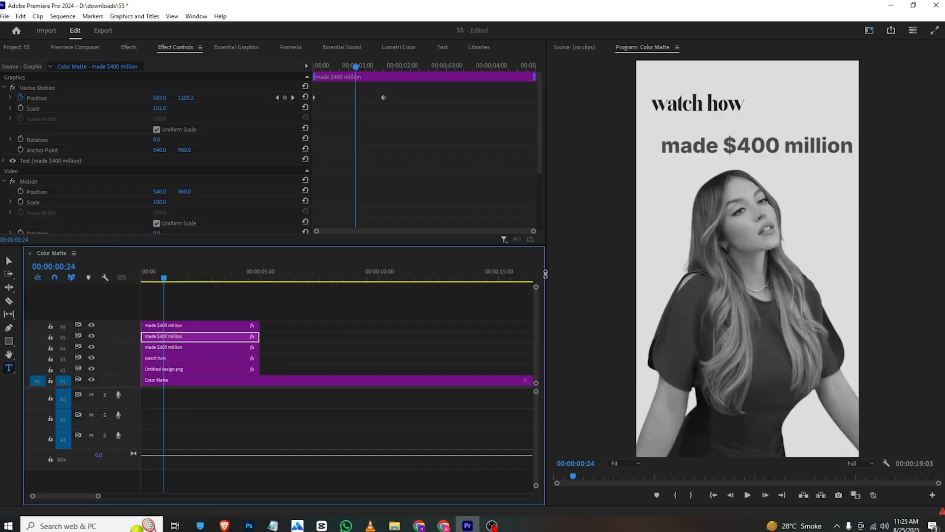
Shorten the text of the title copy on V6 to "made"
{"action": "left_click", "coordinate": [171, 324]}
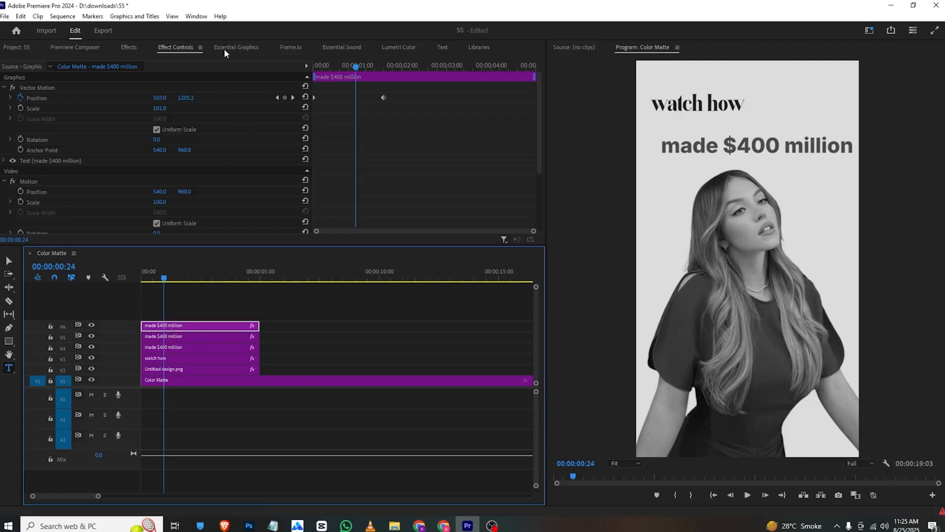
{"action": "left_click", "coordinate": [168, 350]}
{"action": "left_click_drag", "start_coordinate": [722, 145], "coordinate": [902, 148]}
{"action": "key", "text": "BackSpace"}
Reduce the title on V4 to "$400" and the copy on V5 to "million"
{"action": "left_click", "coordinate": [175, 348]}
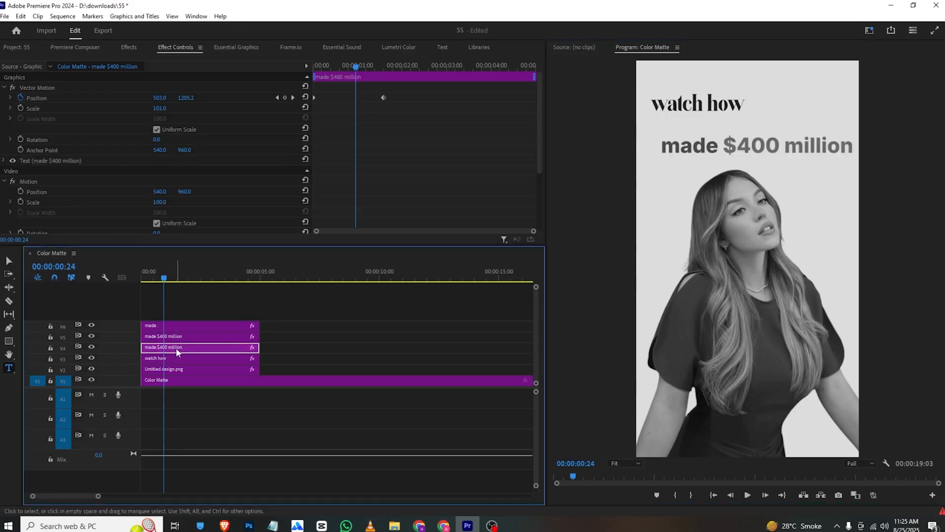
{"action": "left_click_drag", "start_coordinate": [722, 143], "coordinate": [659, 146]}
{"action": "key", "text": "BackSpace"}
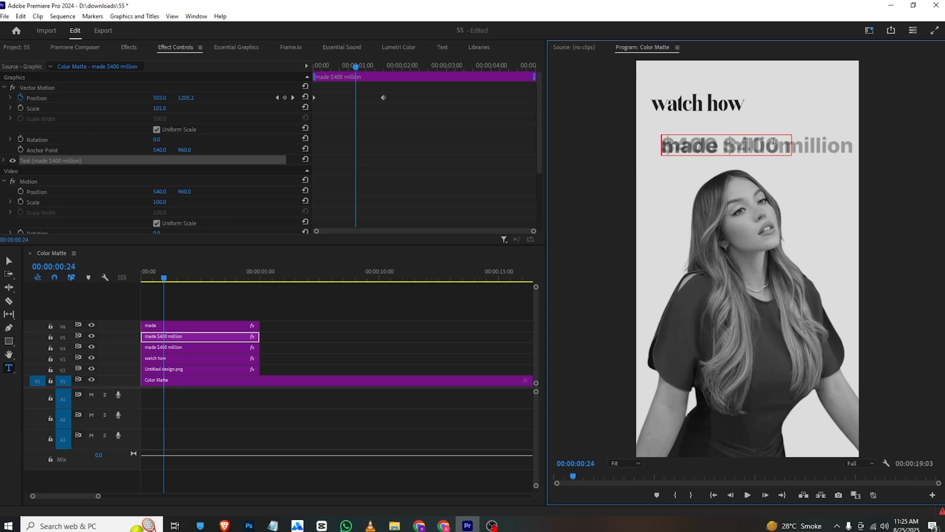
{"action": "left_click_drag", "start_coordinate": [776, 143], "coordinate": [864, 154]}
{"action": "left_click_drag", "start_coordinate": [729, 145], "coordinate": [723, 145]}
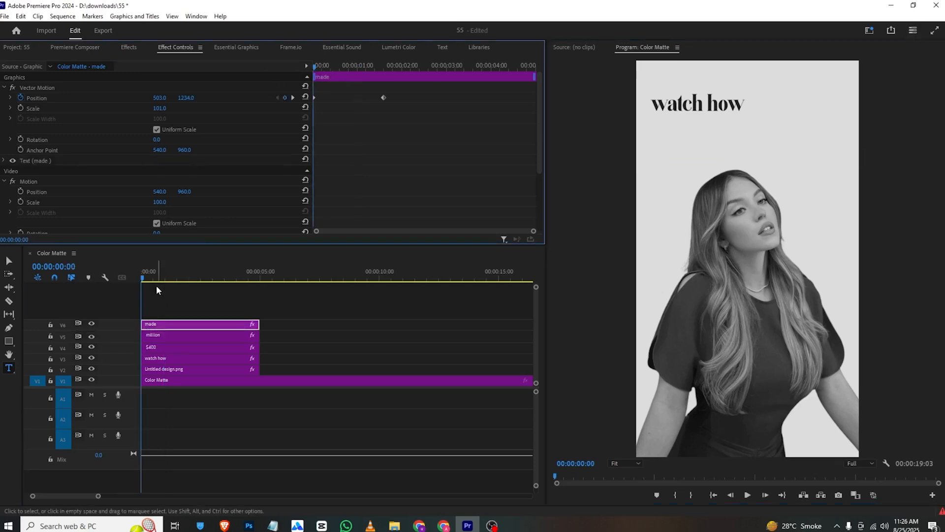
Nest the "made" title clip into a sequence named 3
{"action": "left_click_drag", "start_coordinate": [146, 278], "coordinate": [194, 278]}
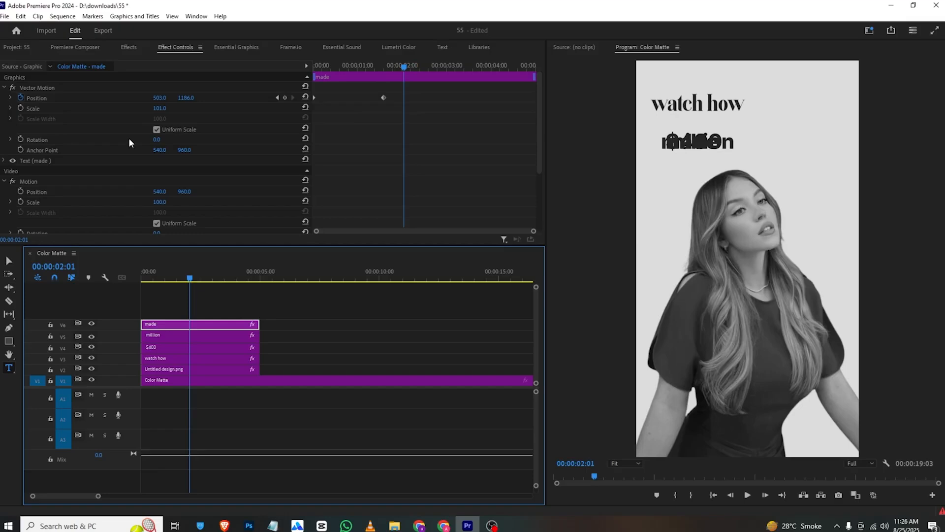
{"action": "left_click", "coordinate": [267, 315]}
{"action": "right_click", "coordinate": [245, 323]}
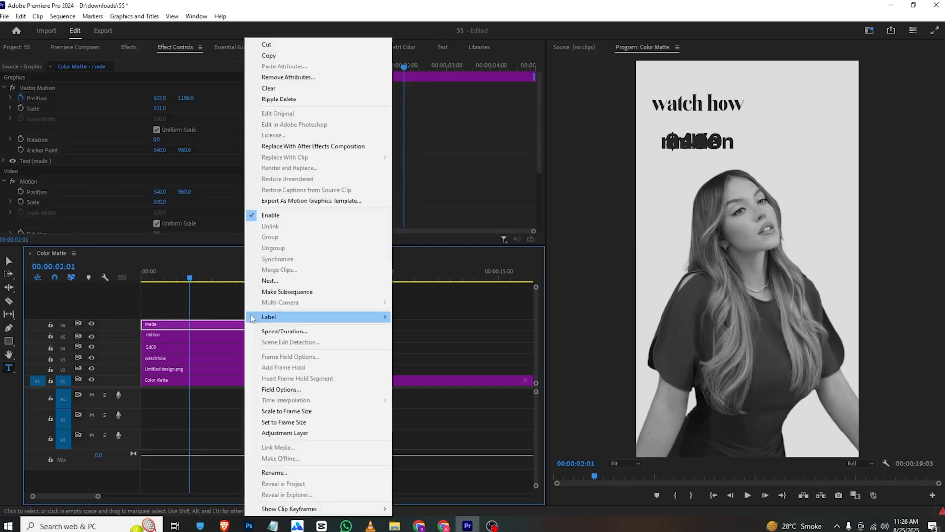
{"action": "left_click", "coordinate": [259, 280]}
{"action": "type", "text": "3"}
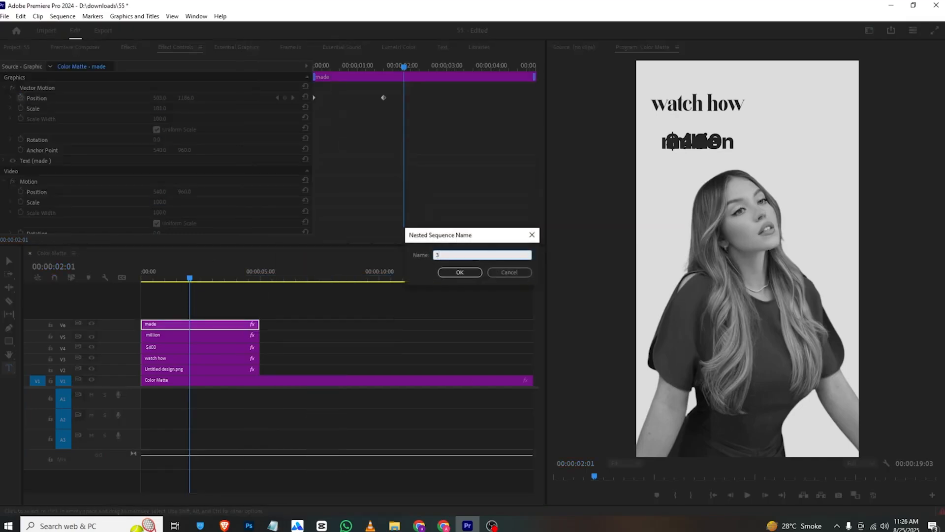
{"action": "key", "text": "Return"}
Nest the "million" and "$400" title clips into separate sequences, keeping the default names
{"action": "right_click", "coordinate": [174, 337]}
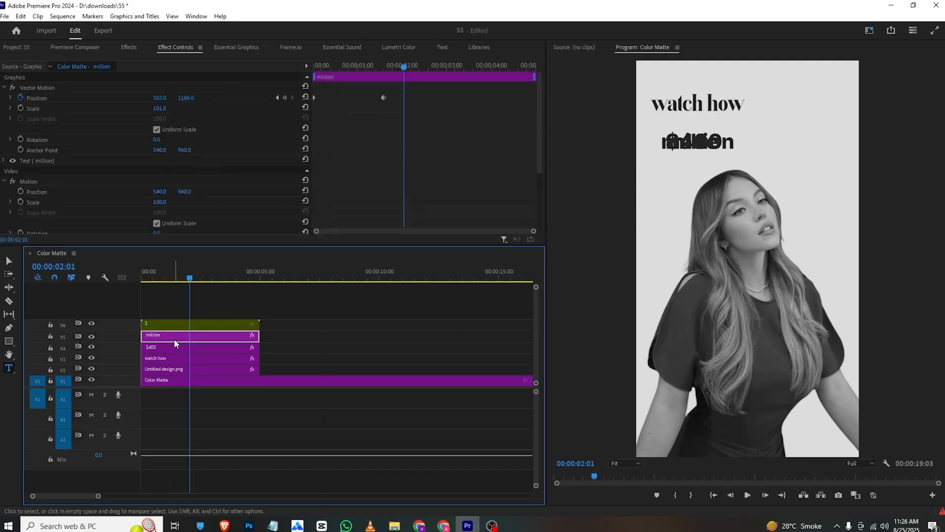
{"action": "left_click", "coordinate": [200, 281]}
{"action": "key", "text": "Return"}
{"action": "left_click", "coordinate": [185, 346]}
{"action": "key", "text": "space"}
{"action": "right_click", "coordinate": [199, 346]}
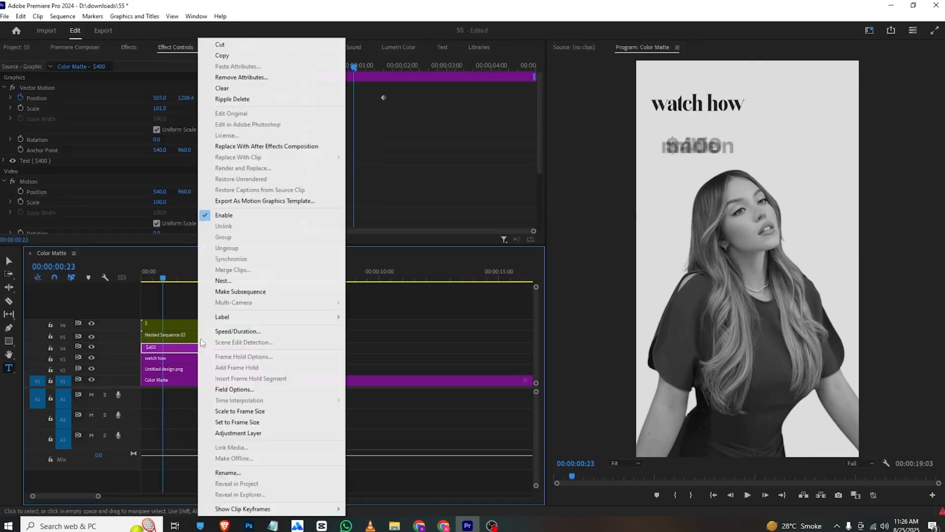
{"action": "left_click", "coordinate": [222, 281]}
{"action": "key", "text": "Return"}
Line up the nested words by setting motion position X to 497 for "made", 767 for "$400" and 1065 for "million", and preview them
{"action": "left_click_drag", "start_coordinate": [144, 279], "coordinate": [154, 280]}
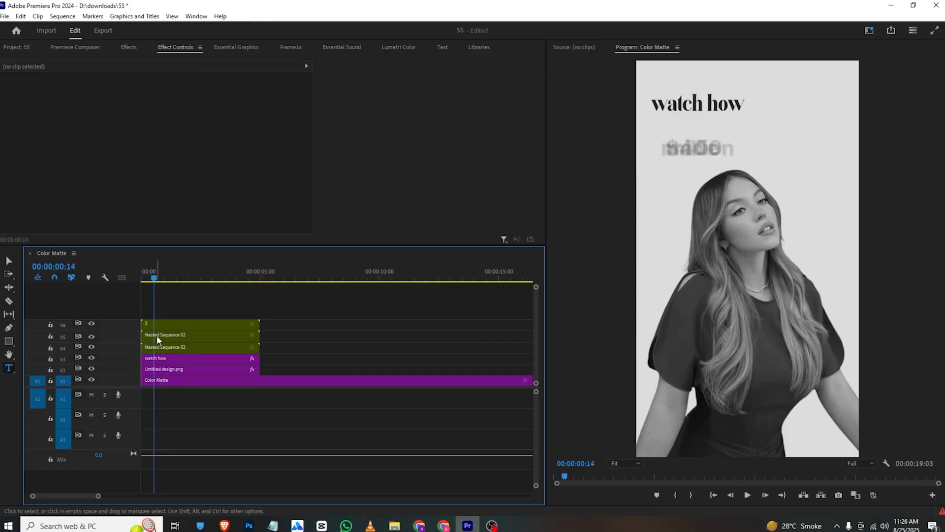
{"action": "left_click", "coordinate": [159, 322]}
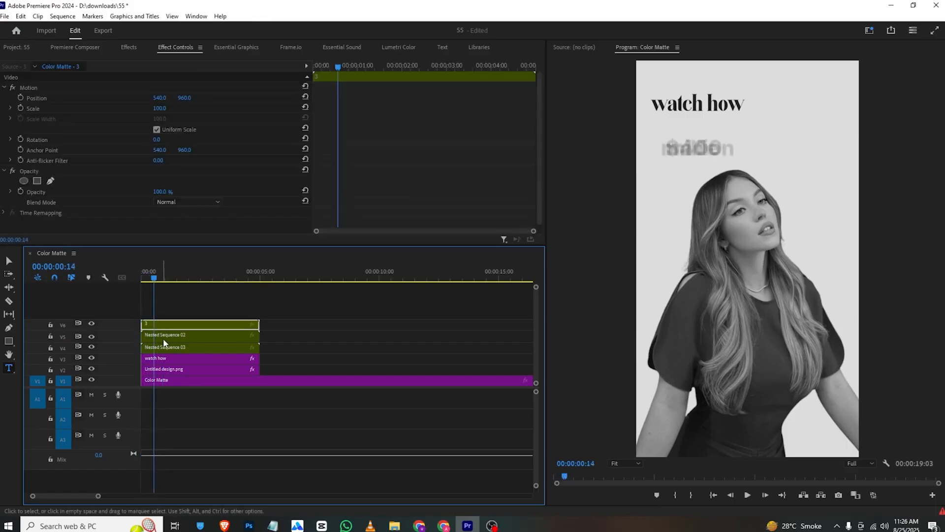
{"action": "left_click", "coordinate": [164, 337]}
{"action": "left_click_drag", "start_coordinate": [171, 99], "coordinate": [407, 99]}
{"action": "left_click", "coordinate": [150, 350]}
{"action": "left_click_drag", "start_coordinate": [161, 98], "coordinate": [272, 98]}
{"action": "left_click", "coordinate": [168, 335]}
{"action": "left_click_drag", "start_coordinate": [164, 103], "coordinate": [131, 98]}
{"action": "left_click", "coordinate": [170, 324]}
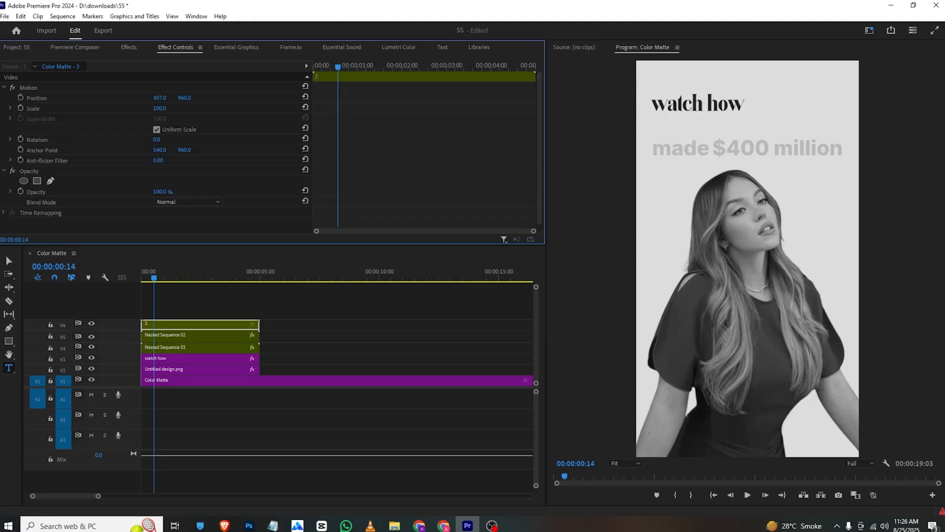
{"action": "left_click", "coordinate": [165, 334]}
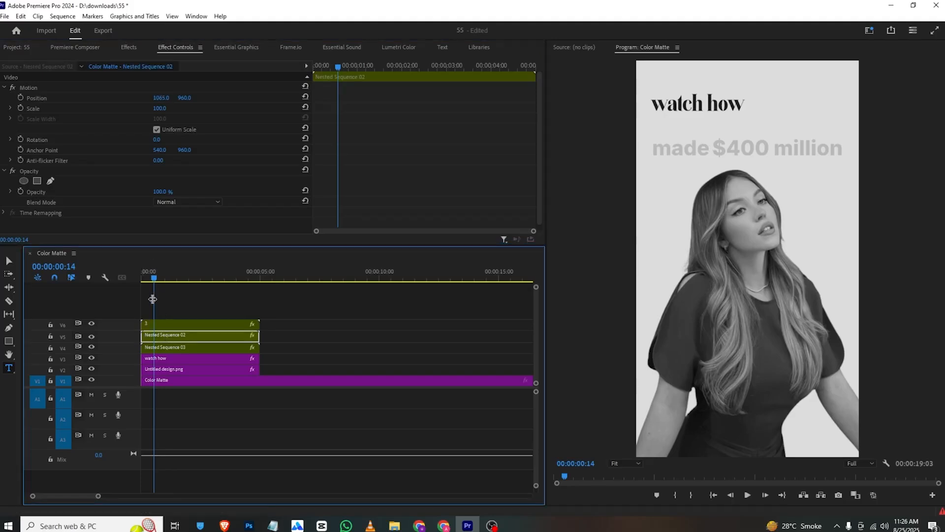
{"action": "left_click_drag", "start_coordinate": [153, 277], "coordinate": [139, 274]}
{"action": "key", "text": "space"}
{"action": "key", "text": "space"}
Stagger the nested clips so "$400" starts at about 1 second and "million" at about 2.2 seconds, and play the result
{"action": "left_click", "coordinate": [179, 347]}
{"action": "left_click", "coordinate": [176, 317]}
{"action": "left_click", "coordinate": [175, 335]}
{"action": "left_click", "coordinate": [167, 351]}
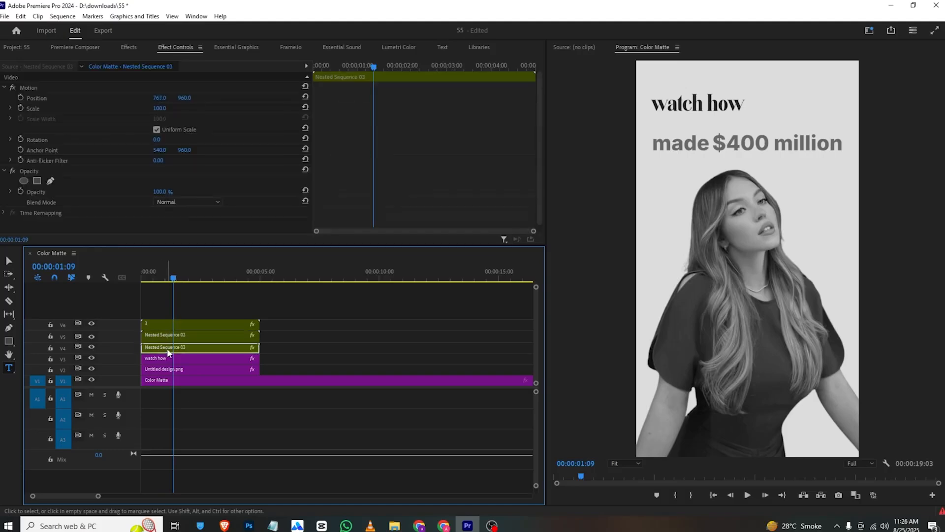
{"action": "left_click_drag", "start_coordinate": [166, 347], "coordinate": [226, 332]}
{"action": "left_click", "coordinate": [172, 334]}
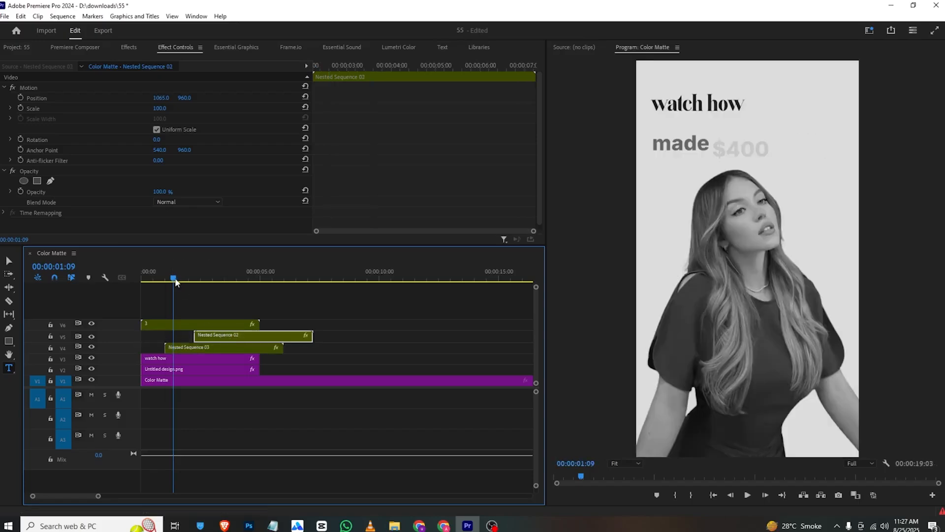
{"action": "left_click_drag", "start_coordinate": [175, 281], "coordinate": [114, 276]}
{"action": "key", "text": "space"}
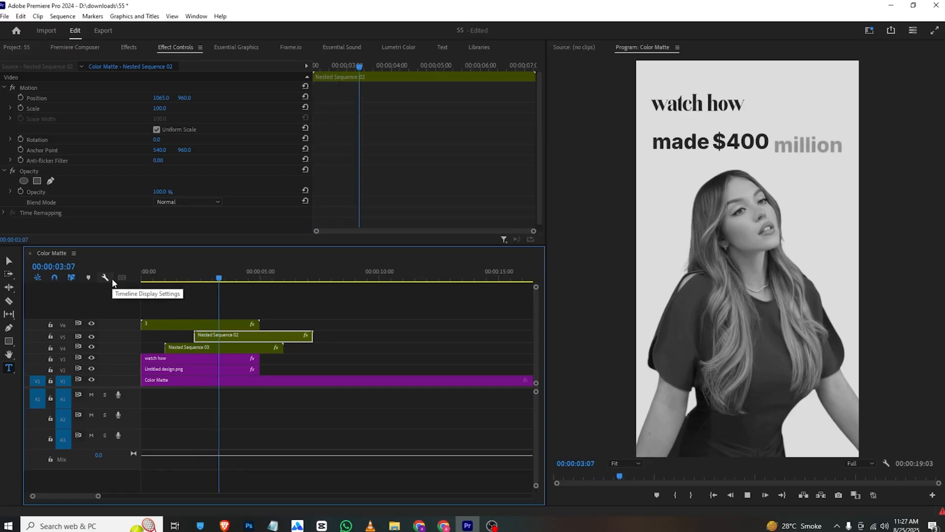
{"action": "key", "text": "space"}
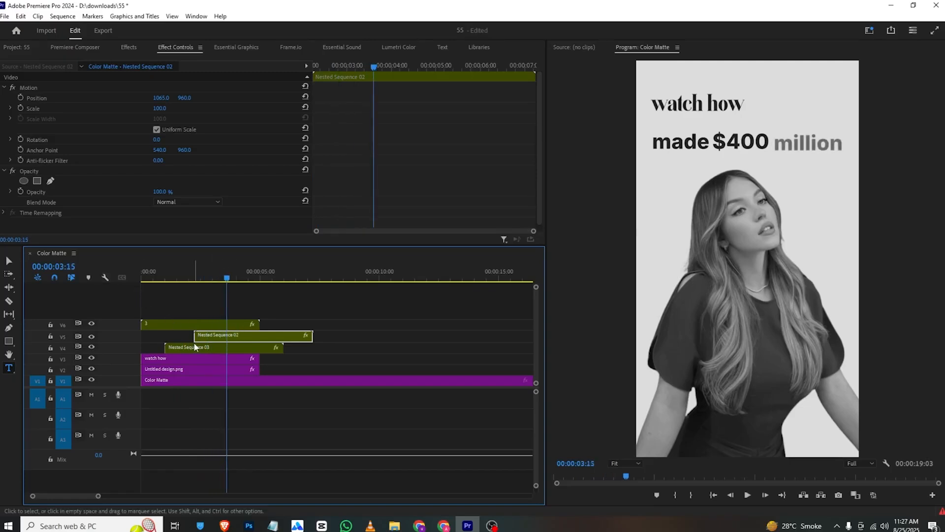
Open the nested "million" sequence and apply Ease In temporal interpolation to the title's final position keyframe
{"action": "double_click", "coordinate": [212, 337]}
{"action": "left_click", "coordinate": [169, 302]}
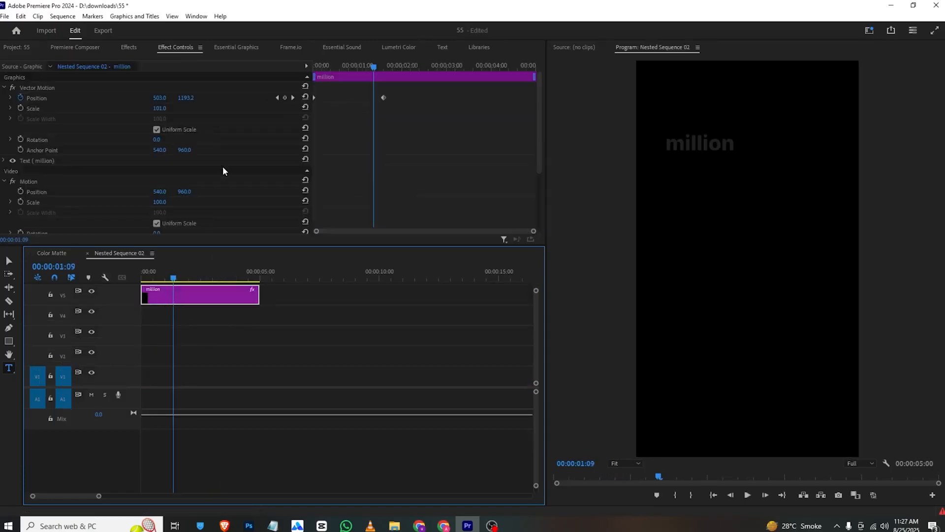
{"action": "left_click", "coordinate": [391, 95]}
{"action": "left_click_drag", "start_coordinate": [409, 90], "coordinate": [293, 111]}
{"action": "right_click", "coordinate": [385, 102]}
{"action": "mouse_move", "coordinate": [443, 179]}
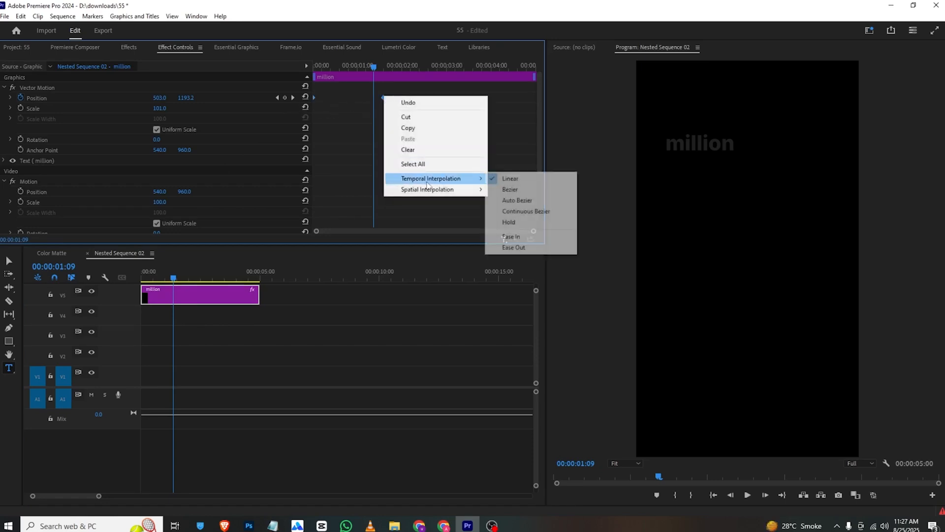
{"action": "left_click", "coordinate": [512, 236]}
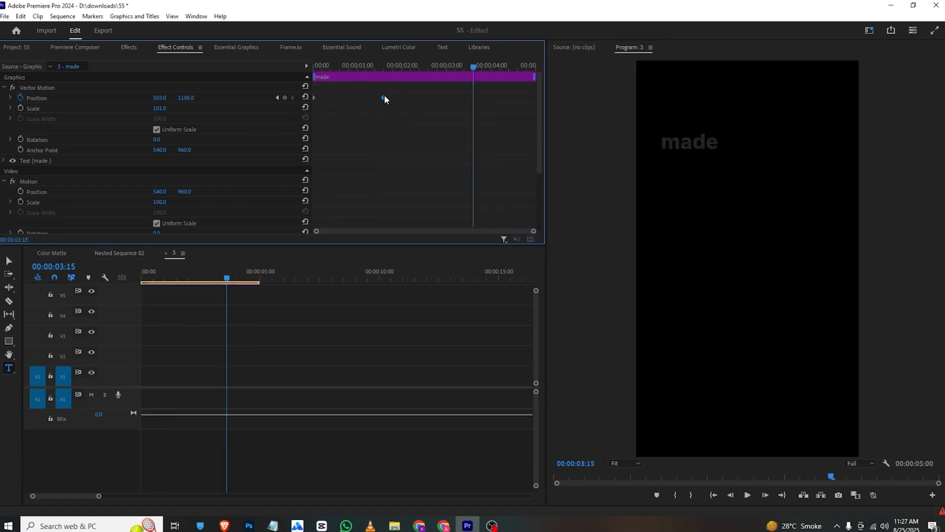
Apply Ease In temporal interpolation to the final position keyframe of "made" in nested sequence 3, and return to the Color Matte sequence
{"action": "right_click", "coordinate": [385, 99]}
{"action": "mouse_move", "coordinate": [445, 178]}
{"action": "left_click", "coordinate": [507, 237]}
{"action": "left_click", "coordinate": [61, 253]}
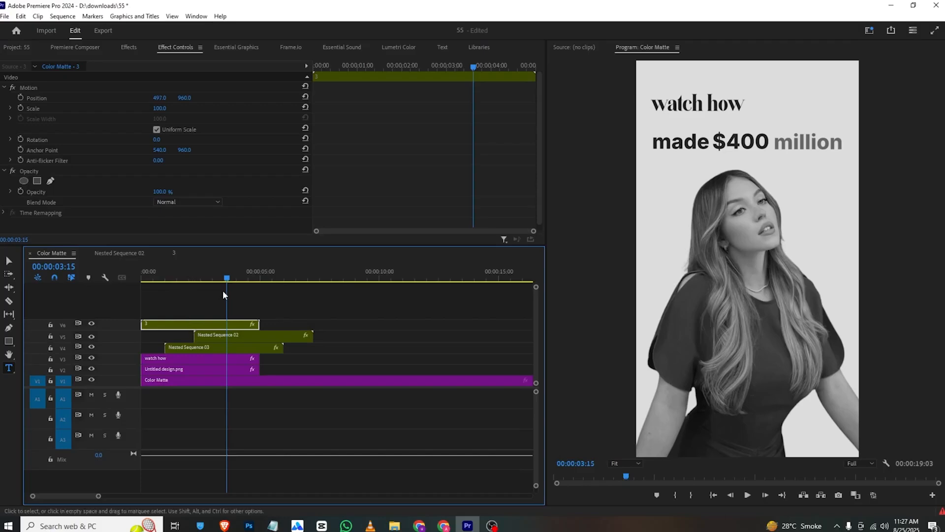
Play the headline animation from the start and shift the nested "$400" and "million" clips about a third of a second earlier
{"action": "left_click", "coordinate": [136, 271]}
{"action": "key", "text": "space"}
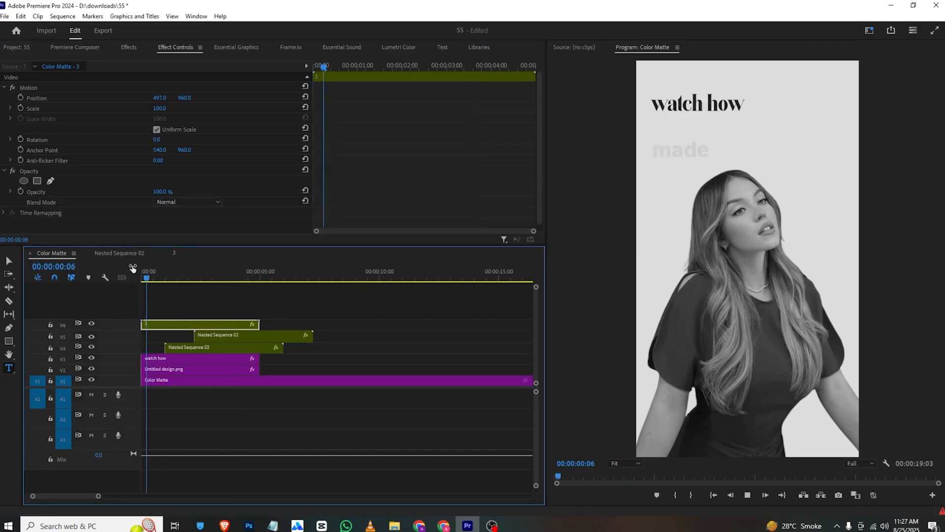
{"action": "left_click", "coordinate": [208, 284]}
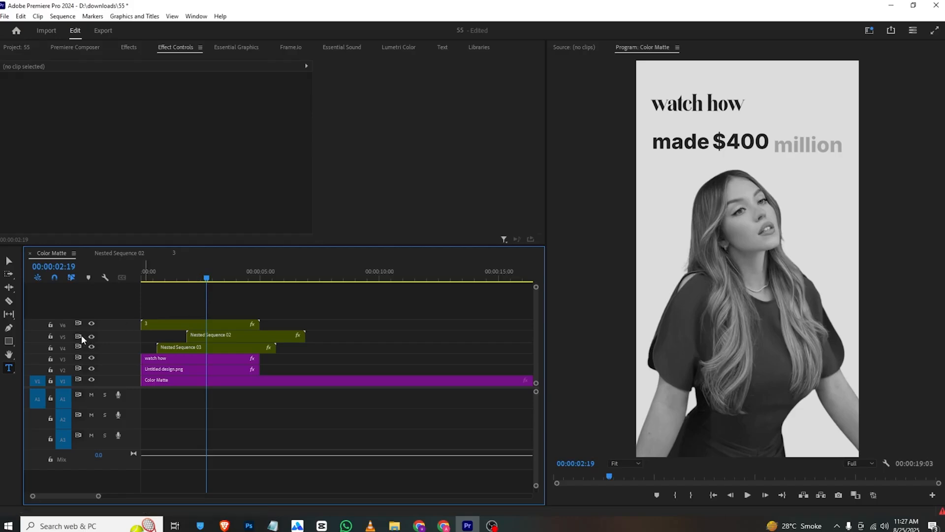
Draw a gray rectangle covering the "made $400 million" line and compare it with the reference video
{"action": "left_click", "coordinate": [11, 341]}
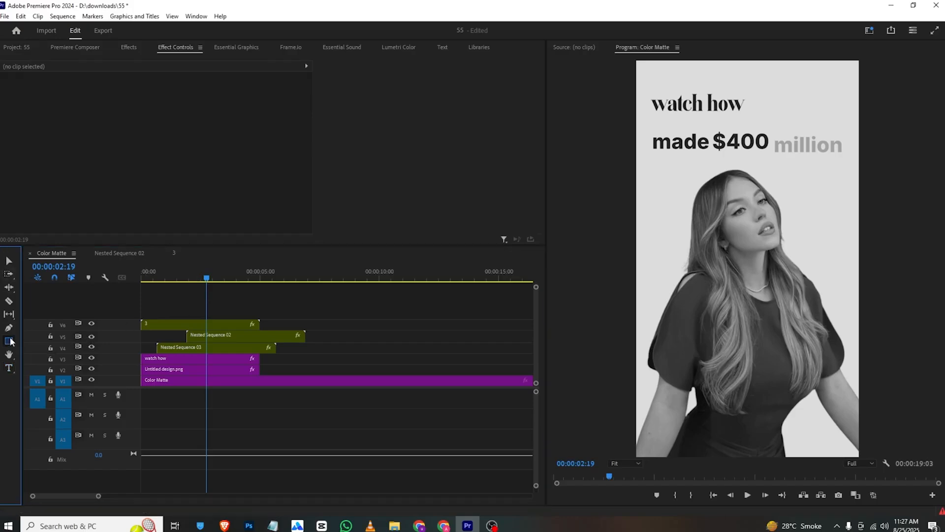
{"action": "mouse_move", "coordinate": [651, 129]}
{"action": "left_mouse_down"}
{"action": "mouse_move", "coordinate": [669, 152]}
{"action": "mouse_move", "coordinate": [848, 157]}
{"action": "left_mouse_up"}
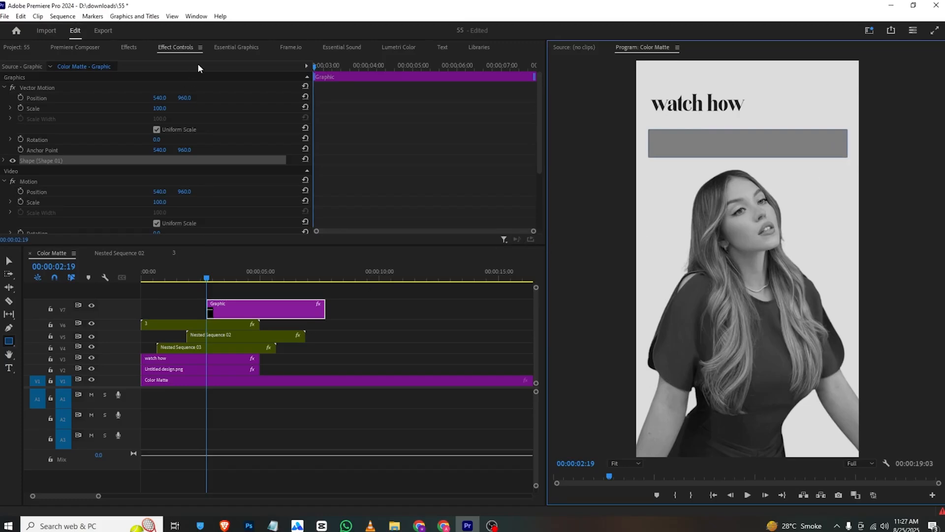
{"action": "key", "text": "alt+Tab"}
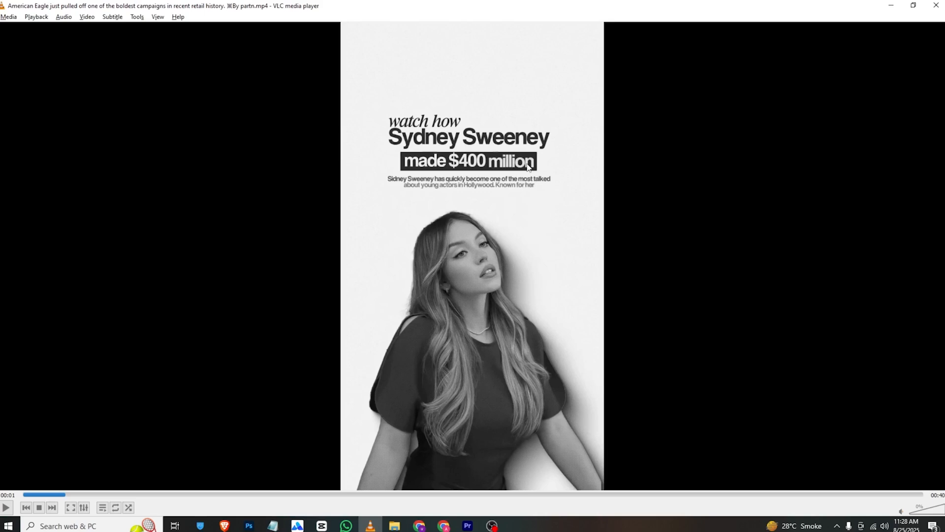
{"action": "key", "text": "alt+Tab"}
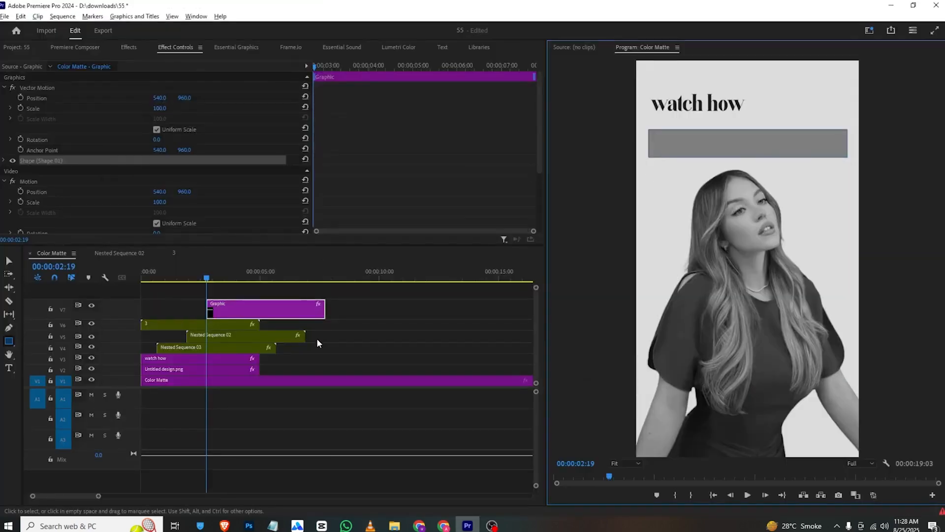
Try other blend modes on the rectangle graphic and set it to Multiply so the headline words show through
{"action": "mouse_move", "coordinate": [206, 279]}
{"action": "left_mouse_down"}
{"action": "mouse_move", "coordinate": [232, 277]}
{"action": "mouse_move", "coordinate": [212, 285]}
{"action": "left_mouse_up"}
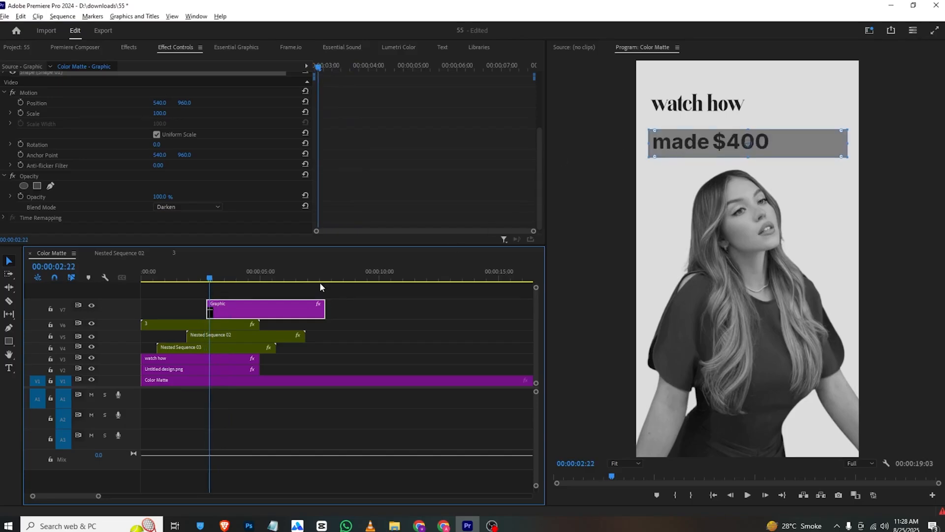
{"action": "left_click", "coordinate": [206, 207]}
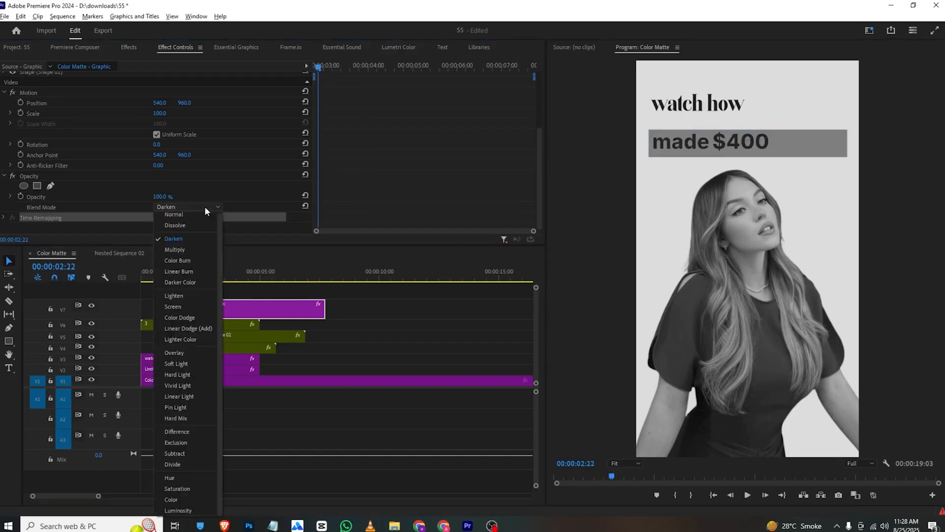
{"action": "left_click", "coordinate": [177, 352]}
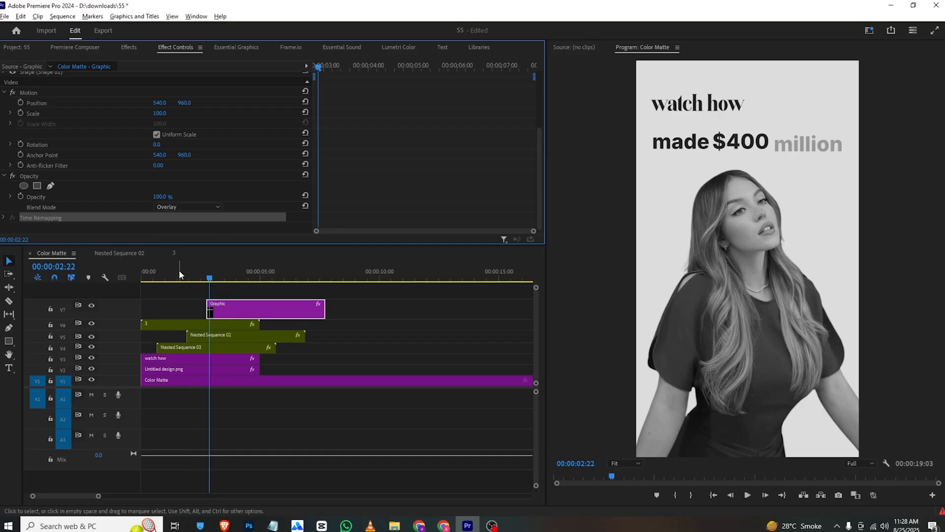
{"action": "left_click", "coordinate": [187, 207]}
{"action": "left_click", "coordinate": [172, 310]}
{"action": "left_click", "coordinate": [190, 207]}
{"action": "left_click", "coordinate": [190, 246]}
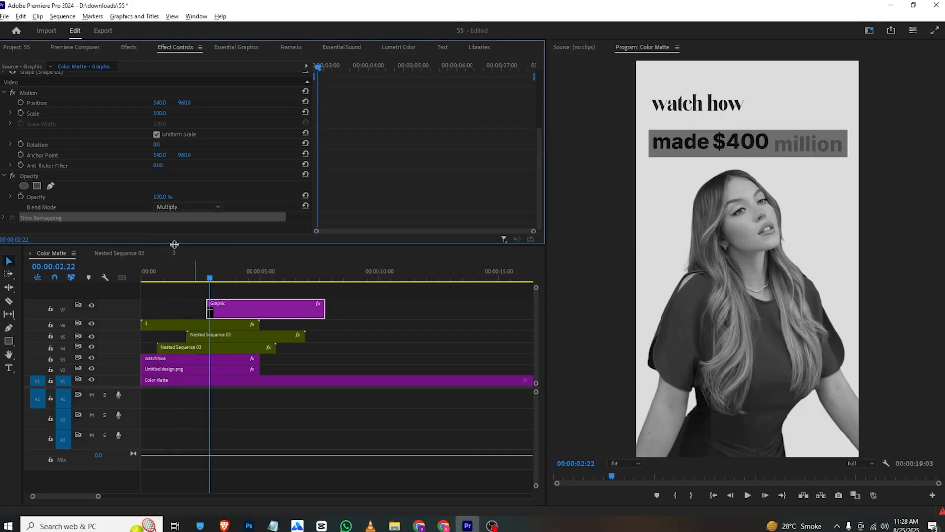
Draw a four-point opacity mask around the whole gray rectangle and enable keyframing for its Mask Path
{"action": "left_click", "coordinate": [39, 185]}
{"action": "left_click", "coordinate": [649, 130]}
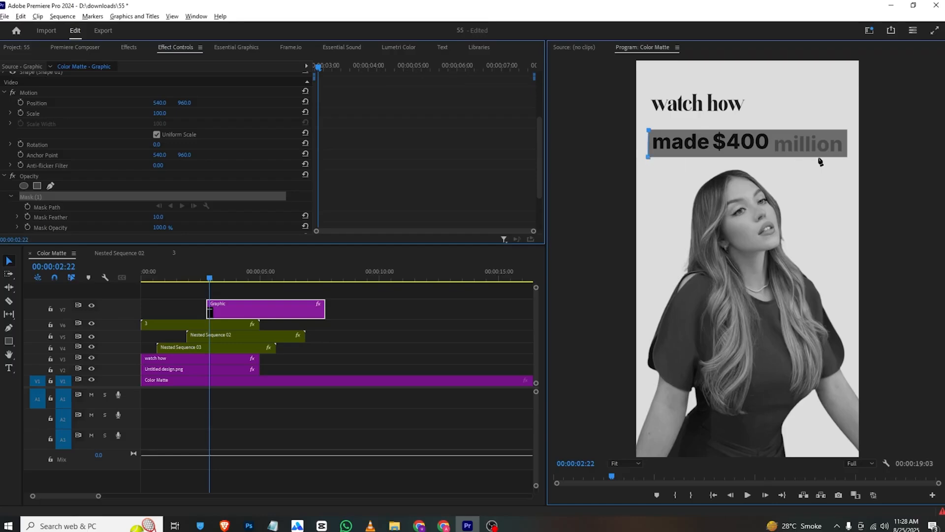
{"action": "left_click", "coordinate": [847, 157]}
{"action": "left_click", "coordinate": [650, 130]}
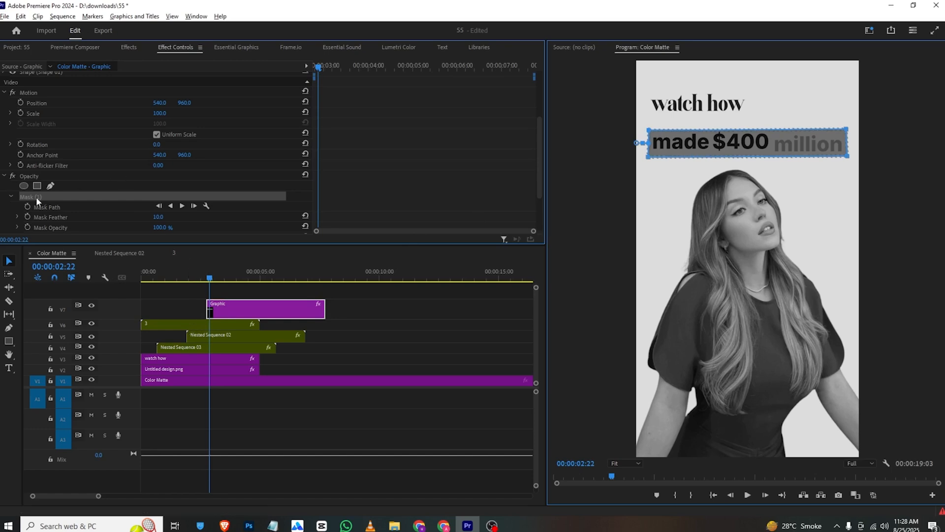
{"action": "left_click", "coordinate": [28, 206]}
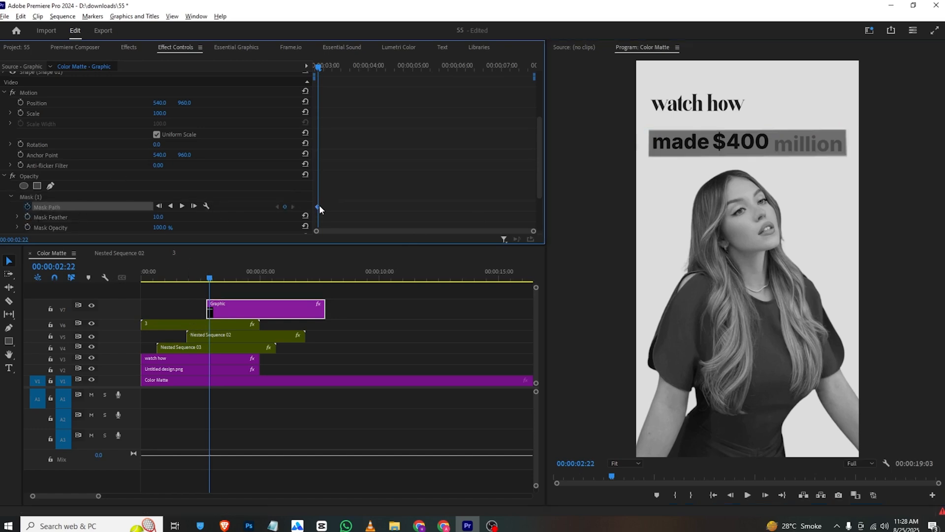
At 00:00:03:08, collapse the mask past the rectangle's left edge to keyframe the hidden start of the wipe
{"action": "left_click_drag", "start_coordinate": [245, 272], "coordinate": [221, 283]}
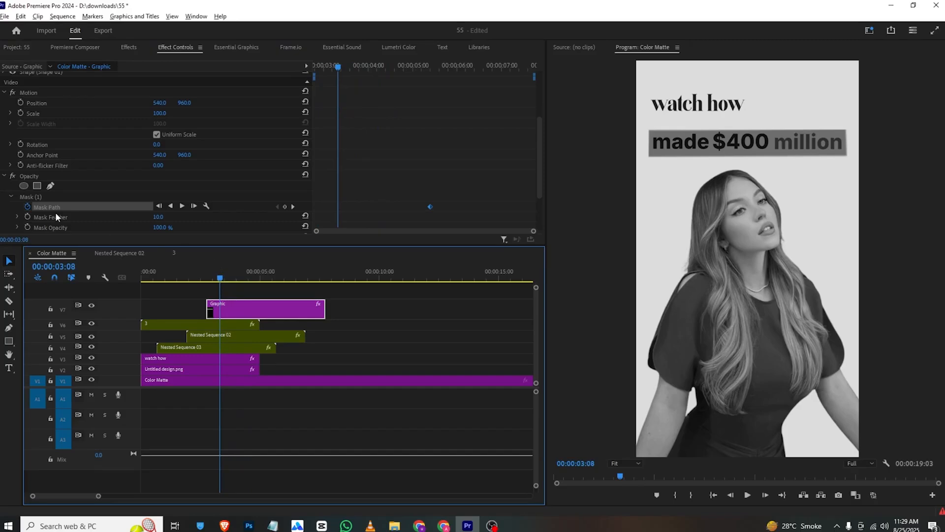
{"action": "left_click", "coordinate": [33, 197]}
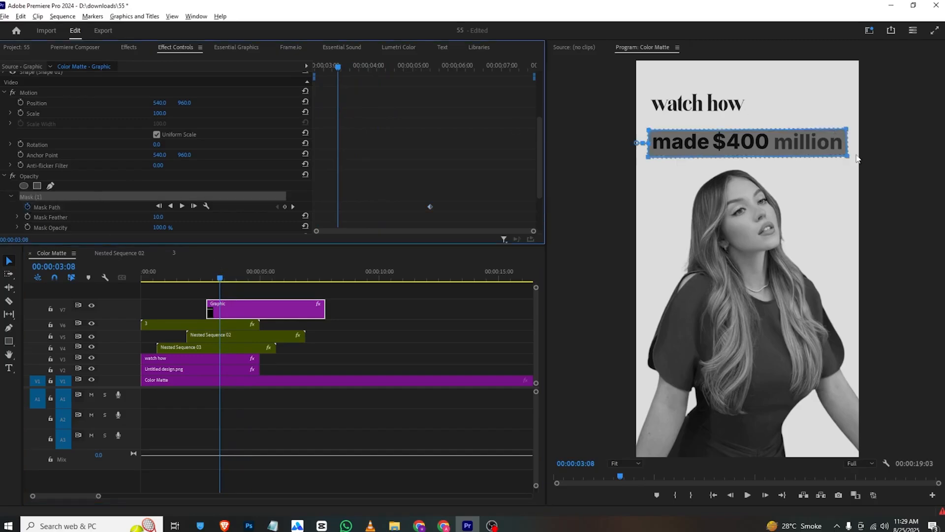
{"action": "left_click_drag", "start_coordinate": [850, 160], "coordinate": [621, 158]}
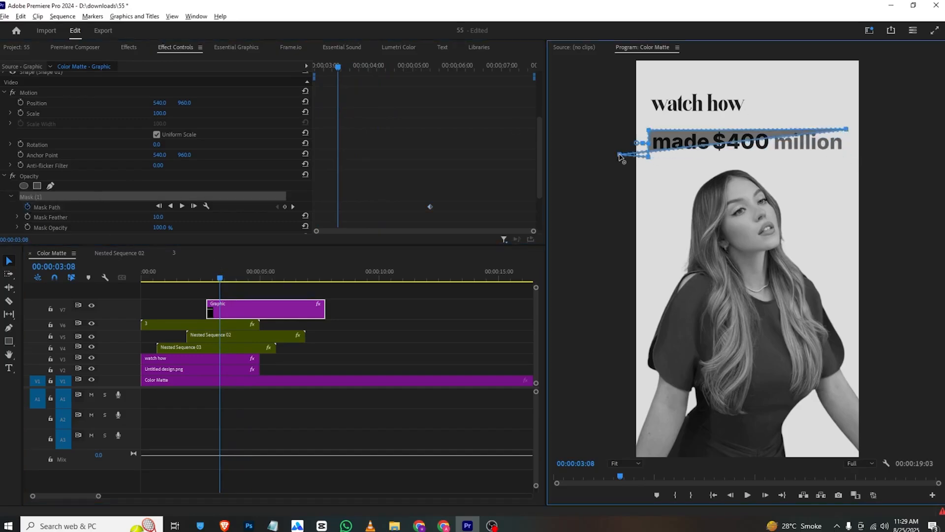
{"action": "left_click_drag", "start_coordinate": [848, 130], "coordinate": [619, 120]}
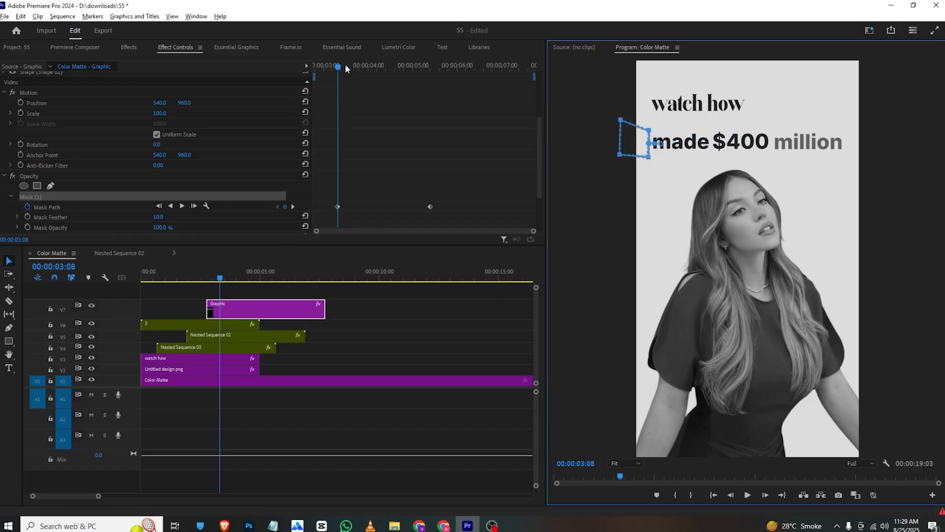
Shift both Mask Path keyframes so the wipe begins at the graphic's start, and change the final keyframe's interpolation
{"action": "left_click_drag", "start_coordinate": [338, 180], "coordinate": [477, 212]}
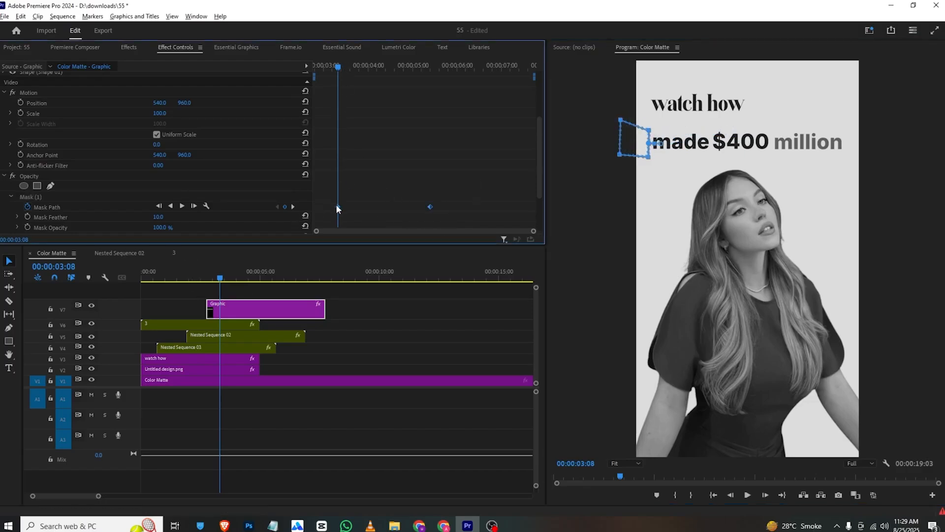
{"action": "left_click_drag", "start_coordinate": [337, 207], "coordinate": [290, 214]}
{"action": "key", "text": "space"}
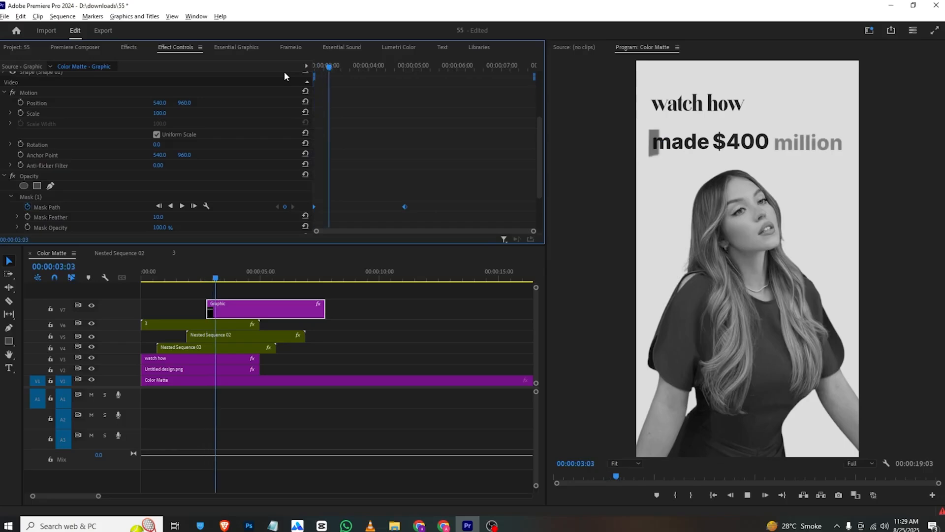
{"action": "key", "text": "space"}
{"action": "right_click", "coordinate": [405, 208]}
{"action": "left_click", "coordinate": [432, 345]}
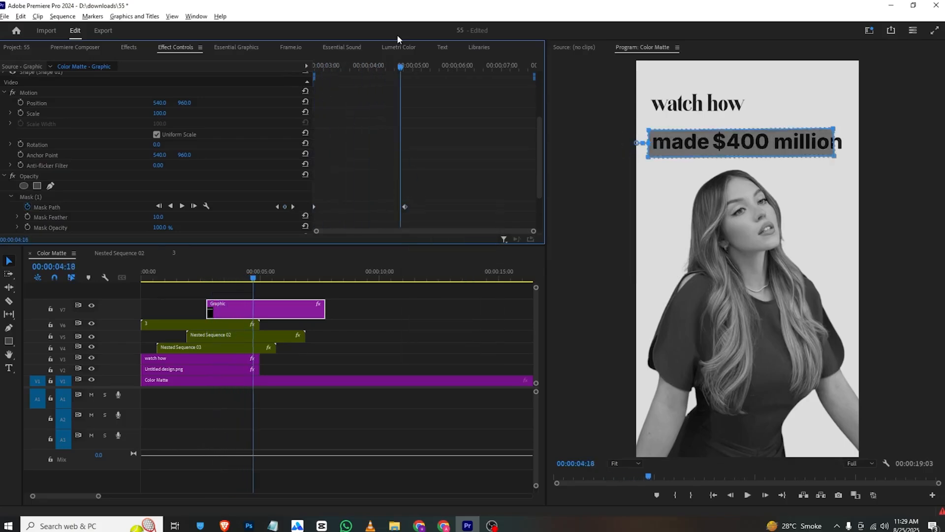
Shorten the mask wipe by bringing its final keyframe closer, and move the rectangle graphic to start at about 1.5 seconds
{"action": "left_click_drag", "start_coordinate": [405, 207], "coordinate": [373, 208]}
{"action": "left_click_drag", "start_coordinate": [253, 278], "coordinate": [187, 312]}
{"action": "key", "text": "space"}
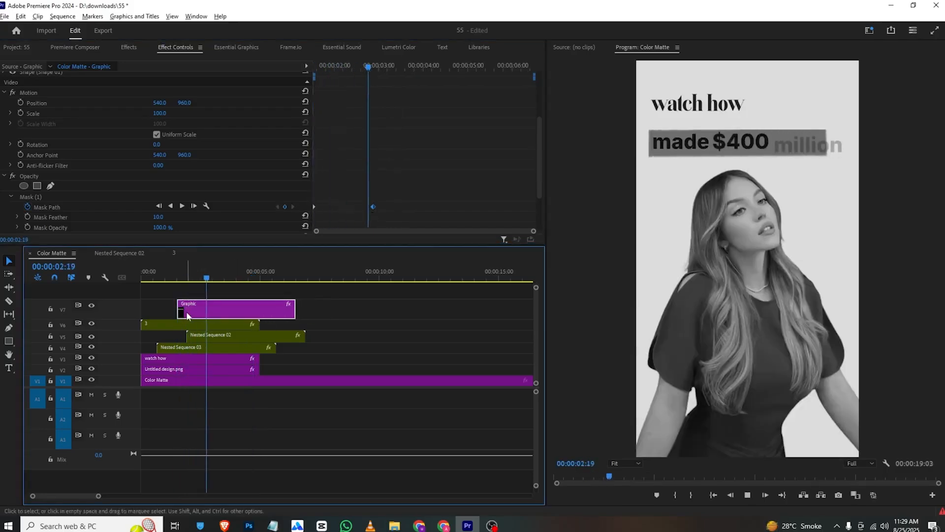
{"action": "key", "text": "space"}
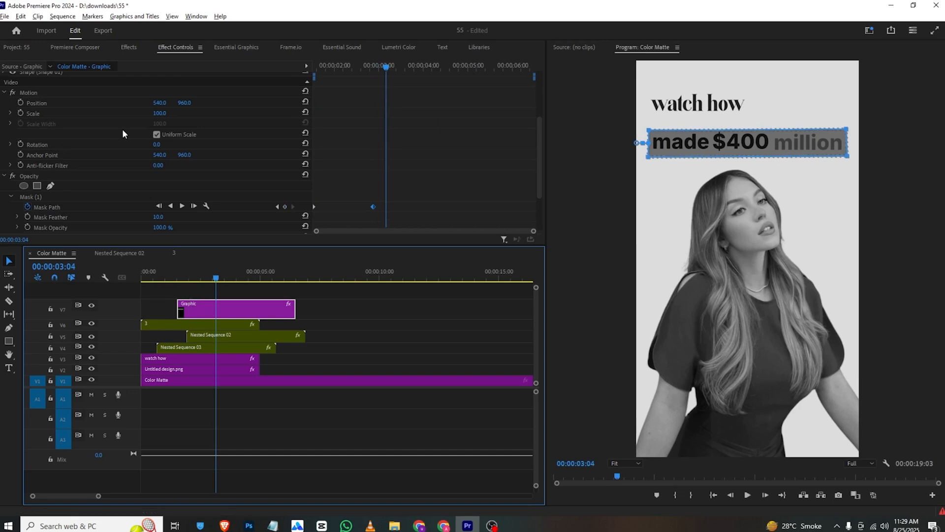
Set the rectangle mask's feather to 0 and play the highlight wipe
{"action": "scroll", "coordinate": [126, 143], "scroll_direction": "down", "scroll_amount": 2}
{"action": "left_click", "coordinate": [154, 178]}
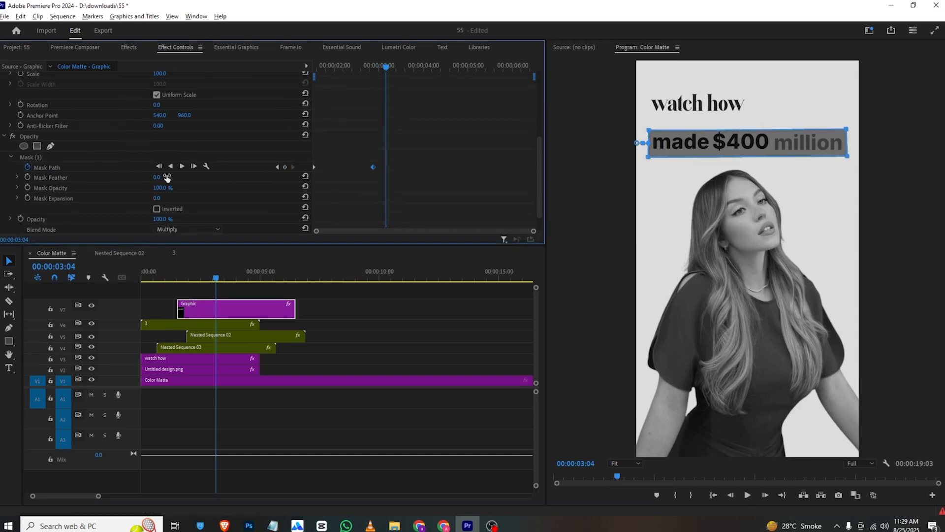
{"action": "left_click", "coordinate": [192, 286]}
{"action": "left_click", "coordinate": [175, 279]}
{"action": "key", "text": "space"}
{"action": "key", "text": "space"}
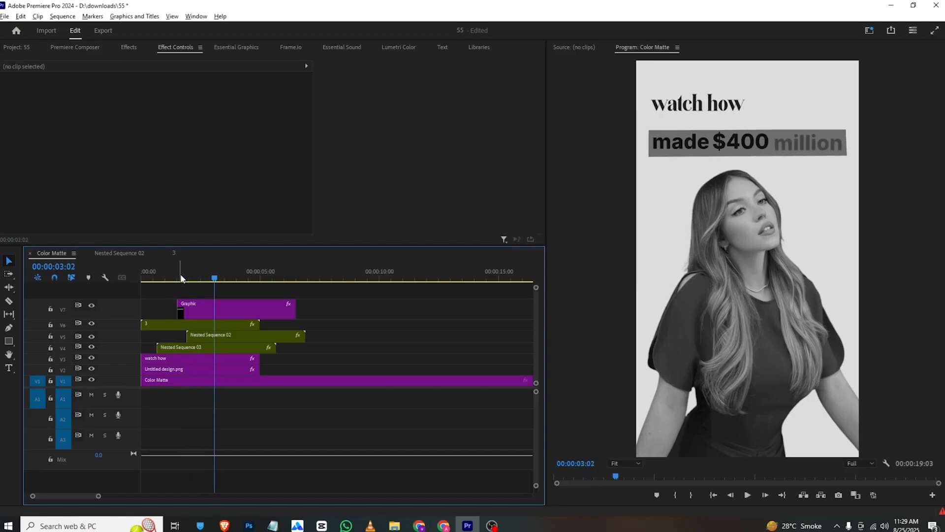
Check the following moment in the reference video, and split every clip above the Color Matte at 00:00:04:00
{"action": "left_click", "coordinate": [370, 526]}
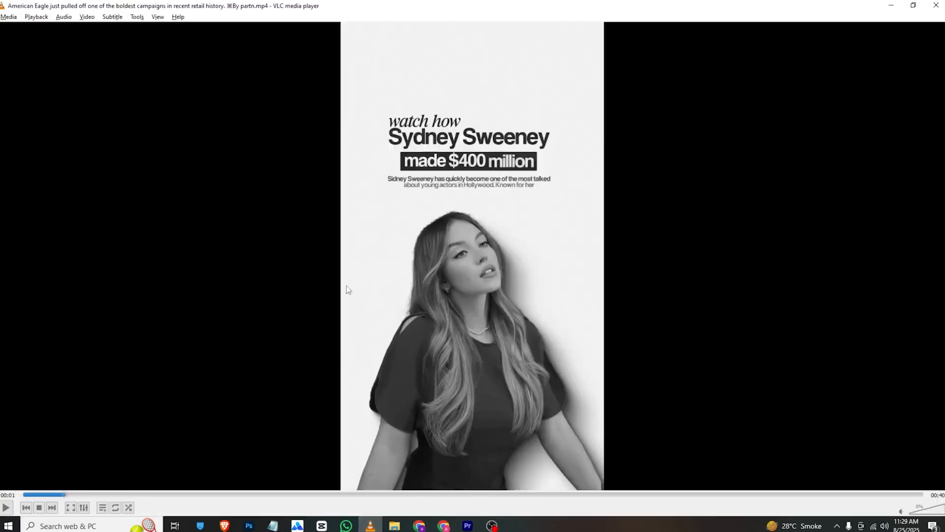
{"action": "key", "text": "space"}
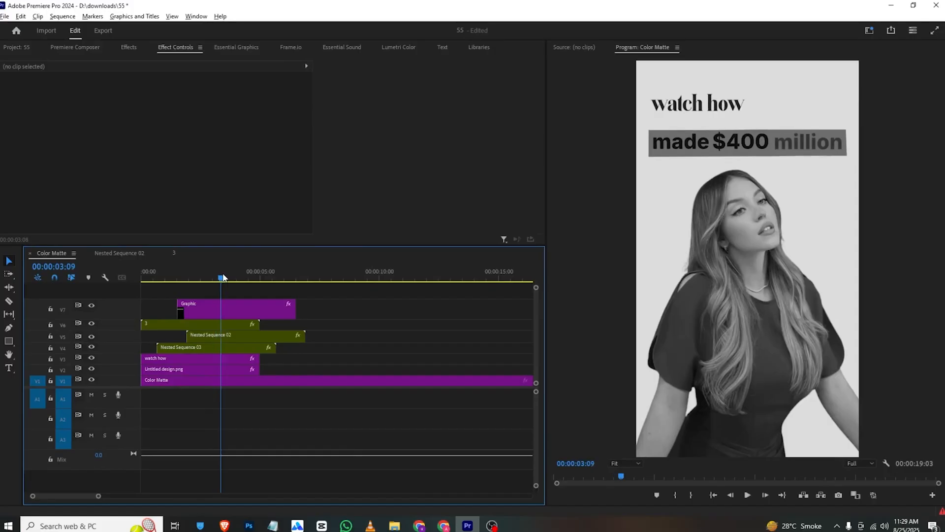
{"action": "mouse_move", "coordinate": [223, 274]}
{"action": "left_mouse_down"}
{"action": "mouse_move", "coordinate": [250, 276]}
{"action": "mouse_move", "coordinate": [238, 278]}
{"action": "left_mouse_up"}
{"action": "key", "text": "c"}
{"action": "left_click", "coordinate": [236, 310]}
{"action": "left_click", "coordinate": [236, 335]}
{"action": "left_click", "coordinate": [237, 346]}
{"action": "left_click", "coordinate": [237, 324]}
{"action": "left_click", "coordinate": [236, 358]}
{"action": "left_click", "coordinate": [237, 369]}
Nest all the clip pieces after the 00:00:04:00 cut, except the Color Matte, using the default sequence name
{"action": "key", "text": "v"}
{"action": "left_click_drag", "start_coordinate": [307, 293], "coordinate": [239, 372]}
{"action": "right_click", "coordinate": [254, 320]}
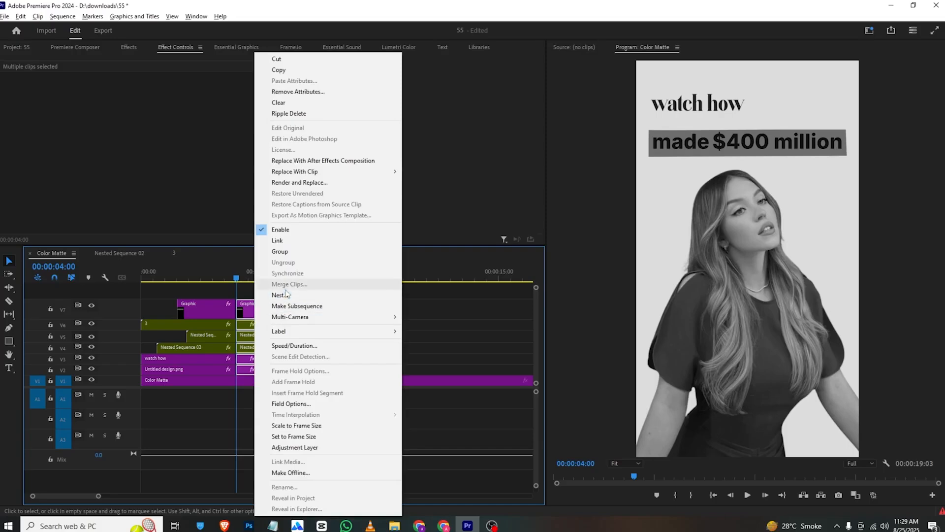
{"action": "left_click", "coordinate": [279, 295]}
{"action": "key", "text": "Return"}
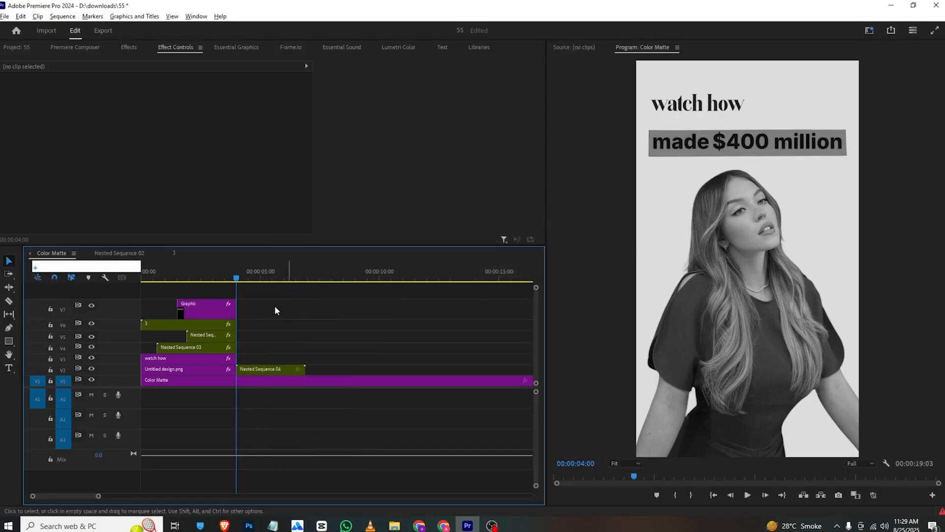
Keyframe the new nested clip's horizontal position from 540 at 00:00:04:00 to -706 at 00:00:04:20
{"action": "left_click", "coordinate": [266, 370]}
{"action": "left_click", "coordinate": [21, 97]}
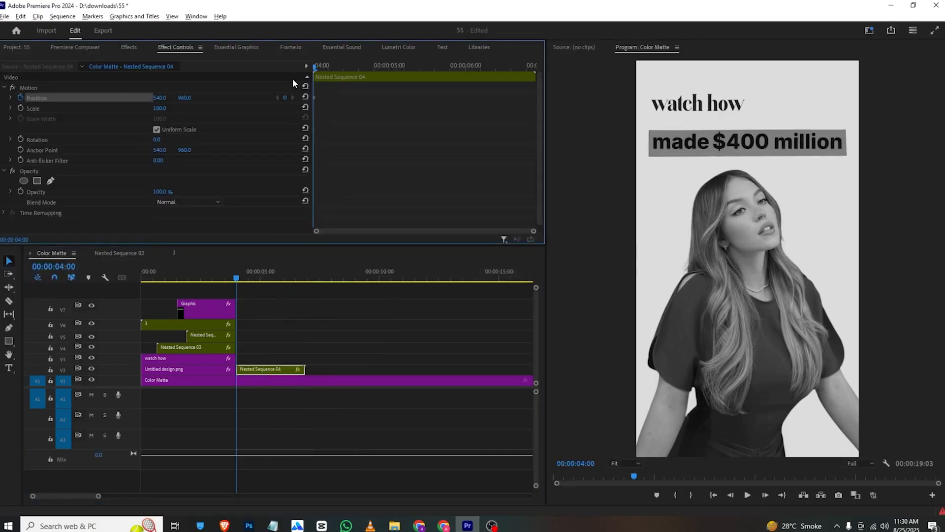
{"action": "left_click_drag", "start_coordinate": [315, 93], "coordinate": [375, 63]}
{"action": "left_click_drag", "start_coordinate": [164, 102], "coordinate": [163, 100]}
Apply Ease In temporal interpolation to the slide-out's position keyframes, play it, and park the playhead at 00:00:04:11
{"action": "right_click", "coordinate": [373, 96]}
{"action": "mouse_move", "coordinate": [454, 181]}
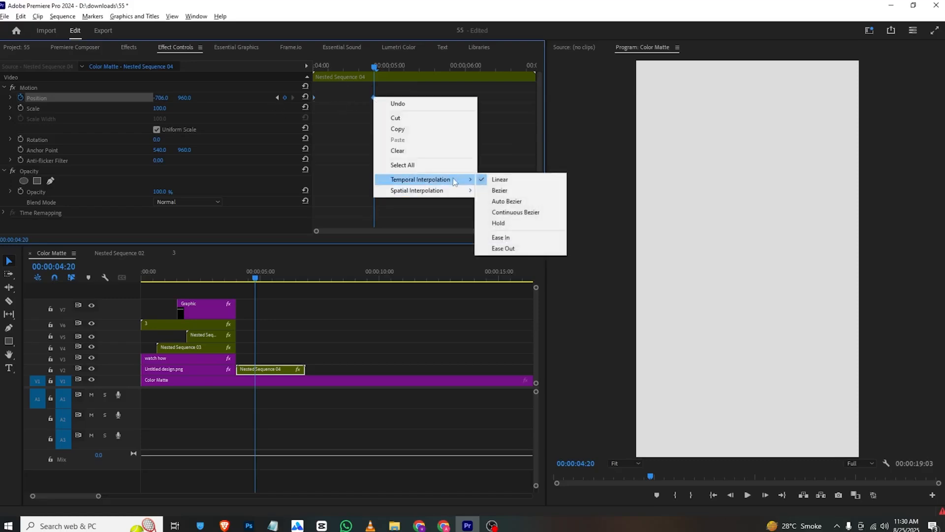
{"action": "left_click", "coordinate": [522, 237]}
{"action": "key", "text": "Up"}
{"action": "key", "text": "space"}
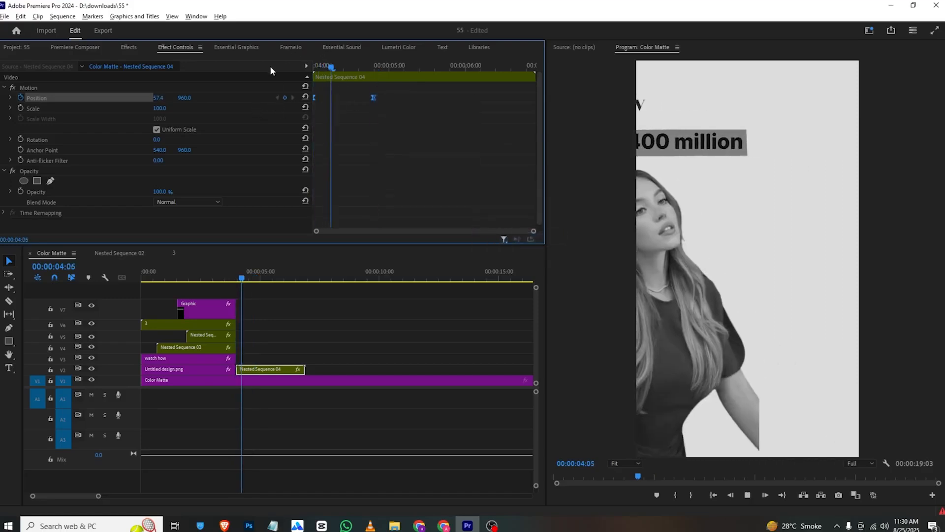
{"action": "key", "text": "space"}
{"action": "left_click", "coordinate": [251, 280]}
{"action": "left_click_drag", "start_coordinate": [251, 280], "coordinate": [247, 276]}
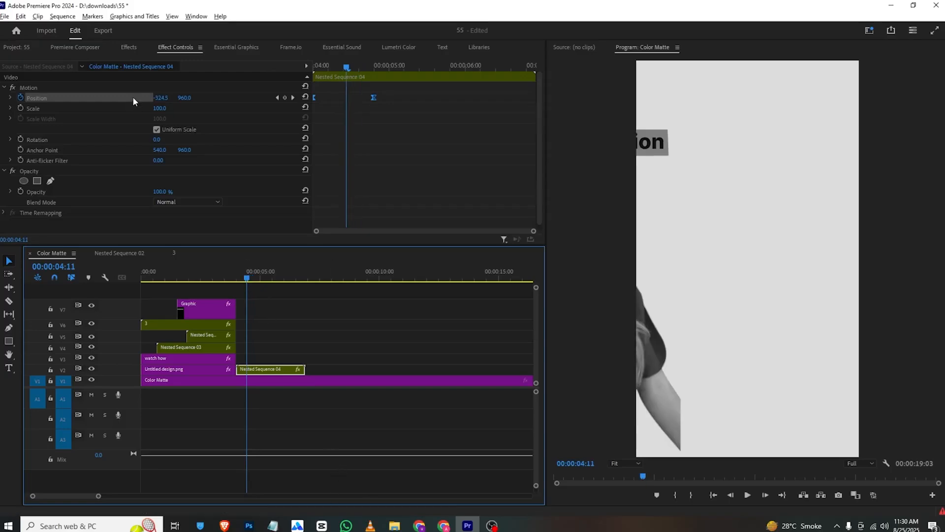
Import the "Sydney Sweeney Has Great Jeans # American Eagle" video into the project
{"action": "left_click", "coordinate": [53, 48]}
{"action": "left_click", "coordinate": [22, 48]}
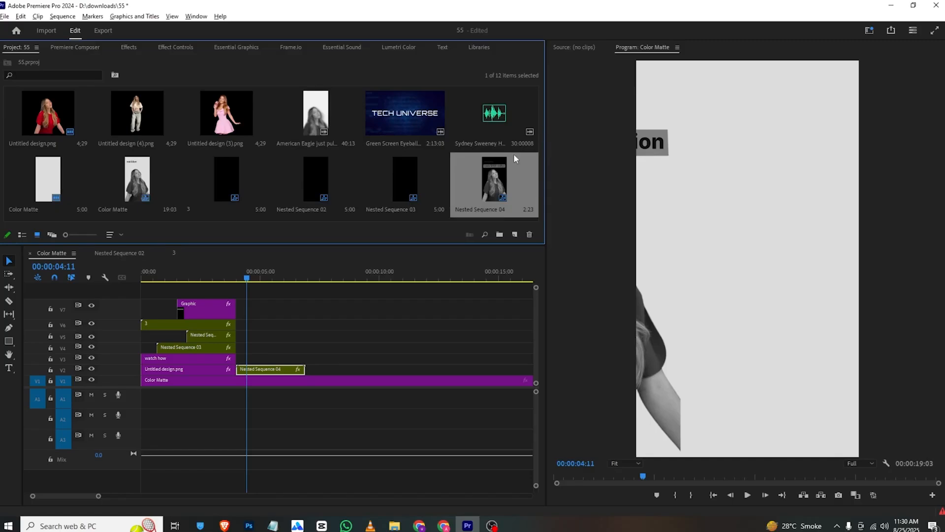
{"action": "left_click", "coordinate": [258, 192]}
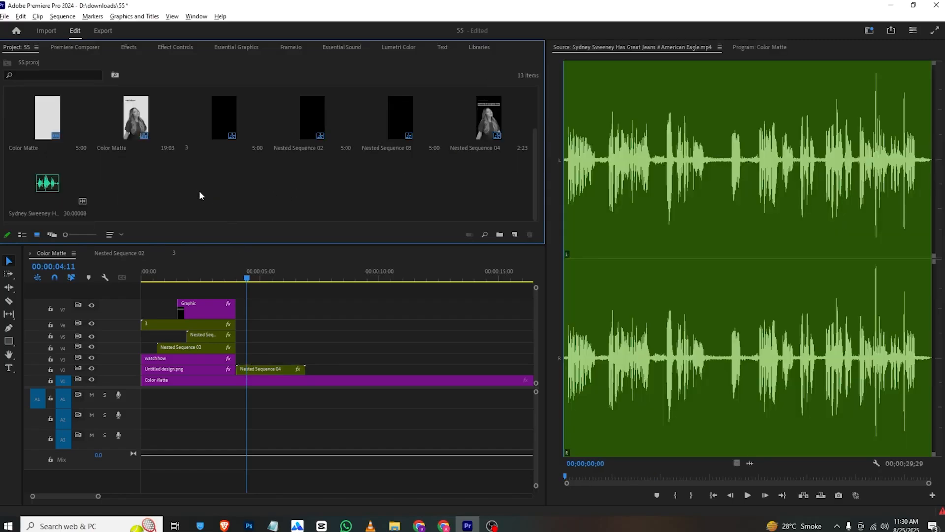
Import the "Green Screen Eyeball" video into the project
{"action": "scroll", "coordinate": [201, 193], "scroll_direction": "up", "scroll_amount": 2}
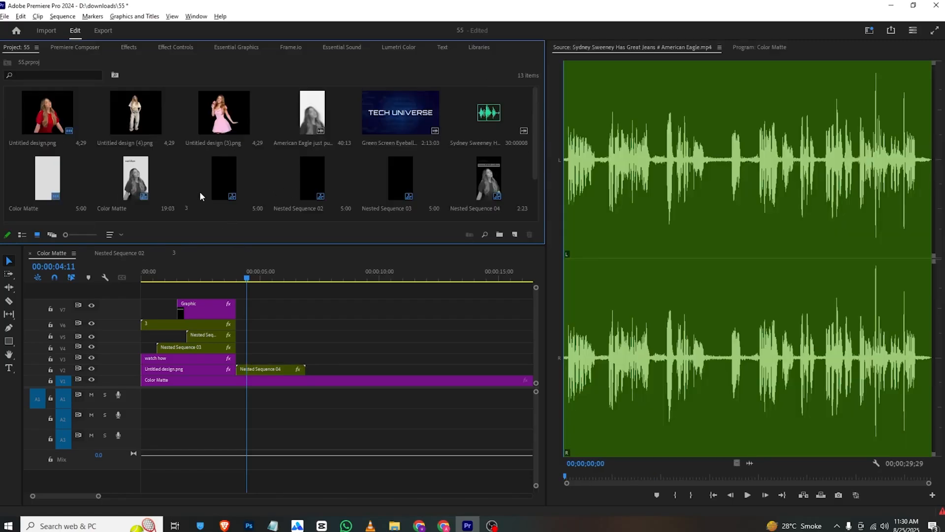
{"action": "scroll", "coordinate": [215, 128], "scroll_direction": "down", "scroll_amount": 2}
{"action": "scroll", "coordinate": [214, 128], "scroll_direction": "up", "scroll_amount": 2}
{"action": "double_click", "coordinate": [4, 126]}
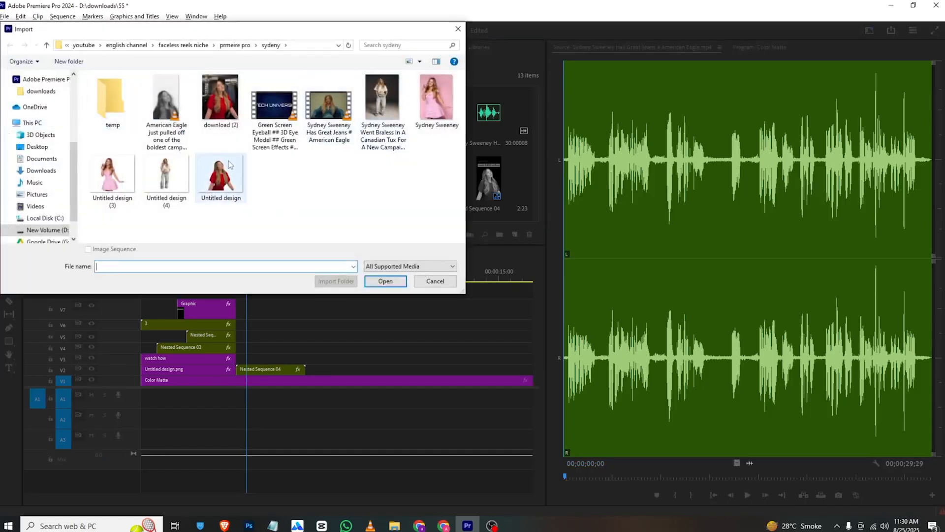
{"action": "double_click", "coordinate": [276, 115]}
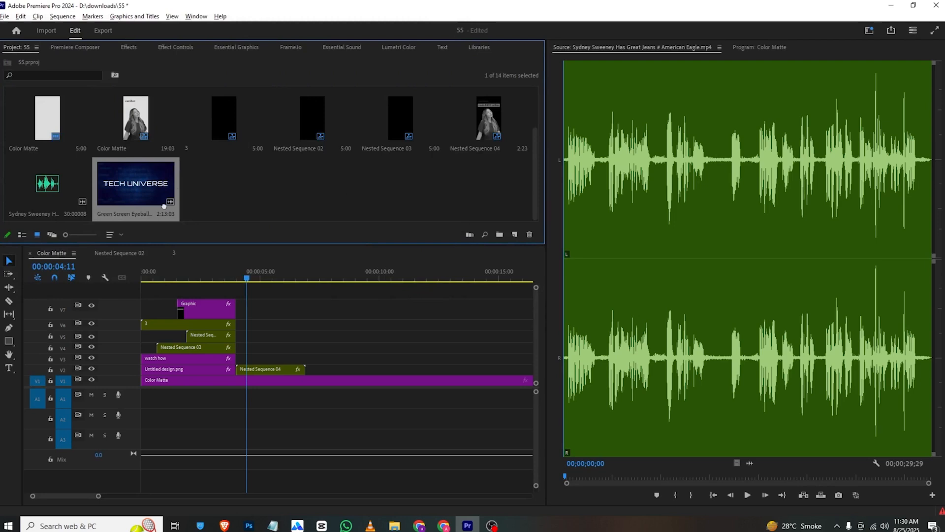
Place the Green Screen Eyeball video on V3 right after the opening clips, unlink it, and delete its audio
{"action": "left_click_drag", "start_coordinate": [164, 204], "coordinate": [239, 359]}
{"action": "left_click", "coordinate": [266, 287]}
{"action": "left_click", "coordinate": [285, 441]}
{"action": "right_click", "coordinate": [285, 441]}
{"action": "left_click", "coordinate": [323, 191]}
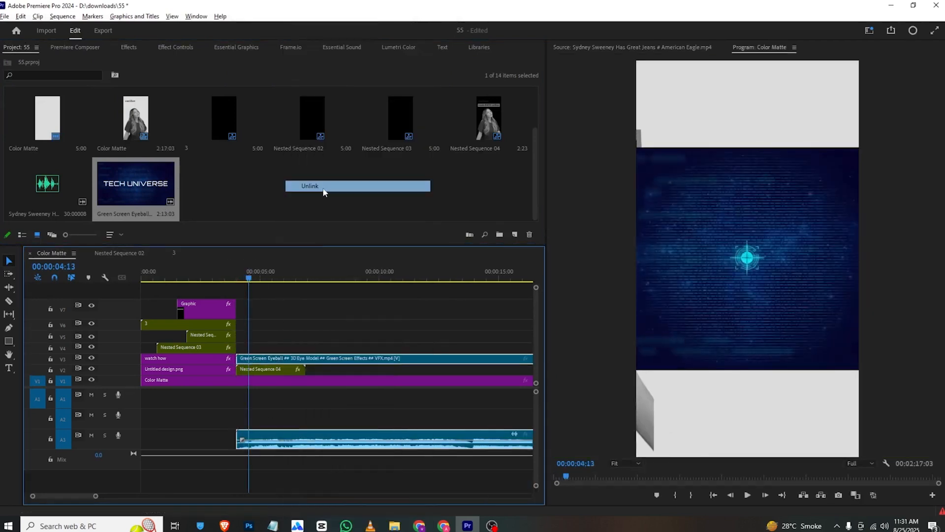
{"action": "left_click", "coordinate": [333, 448]}
{"action": "key", "text": "Delete"}
Cut the eyeball video down to a piece about 1.5 seconds long starting at 00:00:04:13, removing the rest
{"action": "key", "text": "c"}
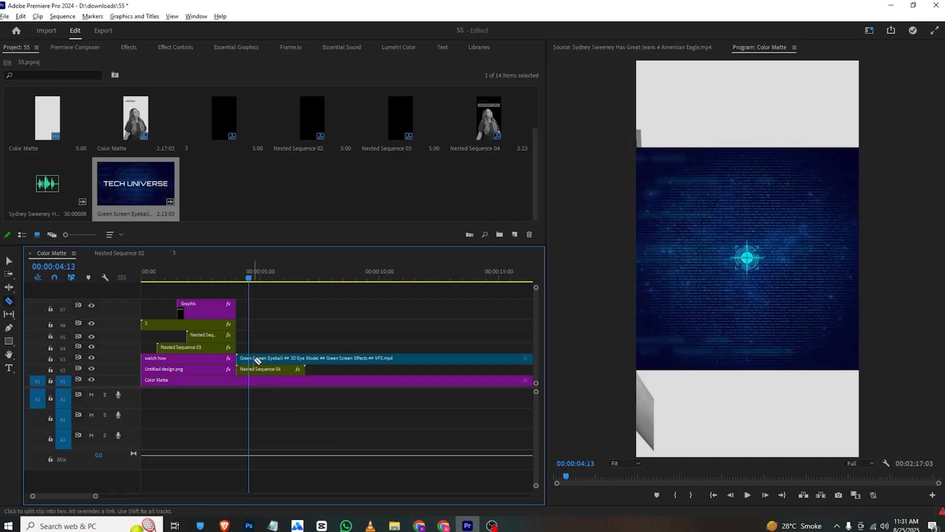
{"action": "key", "text": "v"}
{"action": "left_click", "coordinate": [265, 357]}
{"action": "key", "text": "Delete"}
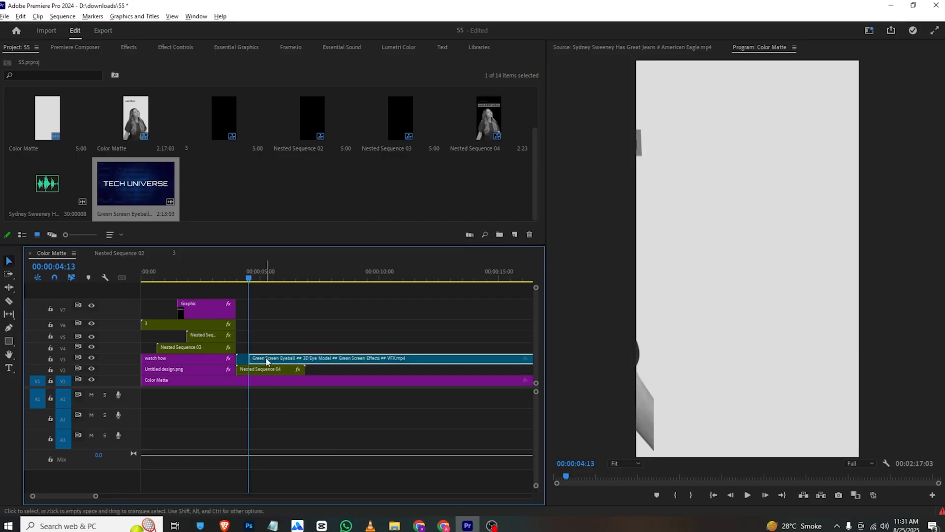
{"action": "left_click_drag", "start_coordinate": [241, 359], "coordinate": [284, 360]}
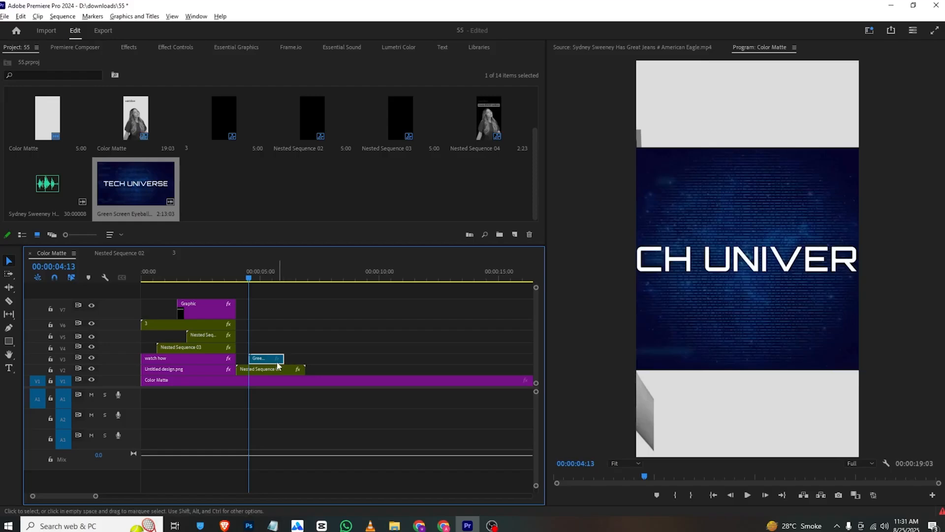
Scale the eyeball video down to 46 so it sits as a framed picture within the vertical frame
{"action": "left_click", "coordinate": [175, 47]}
{"action": "left_click", "coordinate": [128, 48]}
{"action": "left_click", "coordinate": [181, 48]}
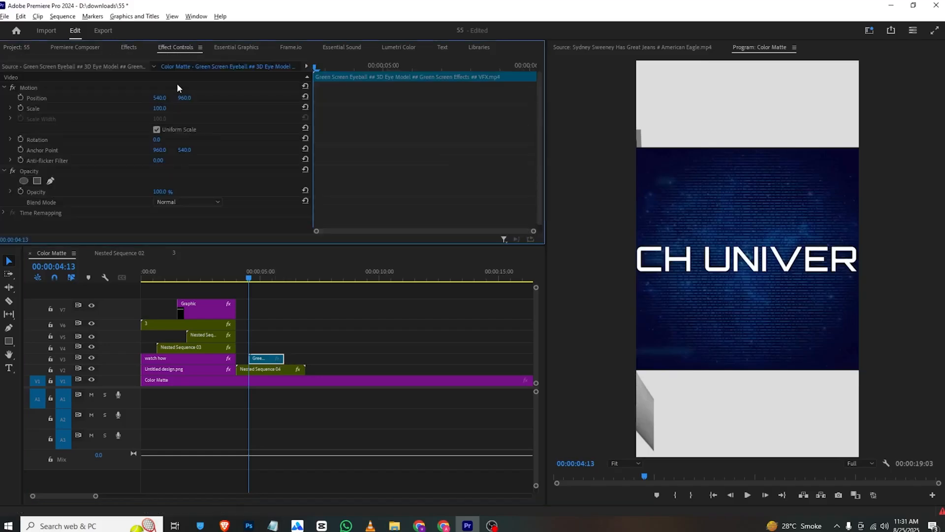
{"action": "mouse_move", "coordinate": [159, 111]}
{"action": "left_mouse_down"}
{"action": "mouse_move", "coordinate": [132, 111]}
{"action": "mouse_move", "coordinate": [154, 109]}
{"action": "left_mouse_up"}
{"action": "left_click_drag", "start_coordinate": [158, 108], "coordinate": [160, 109]}
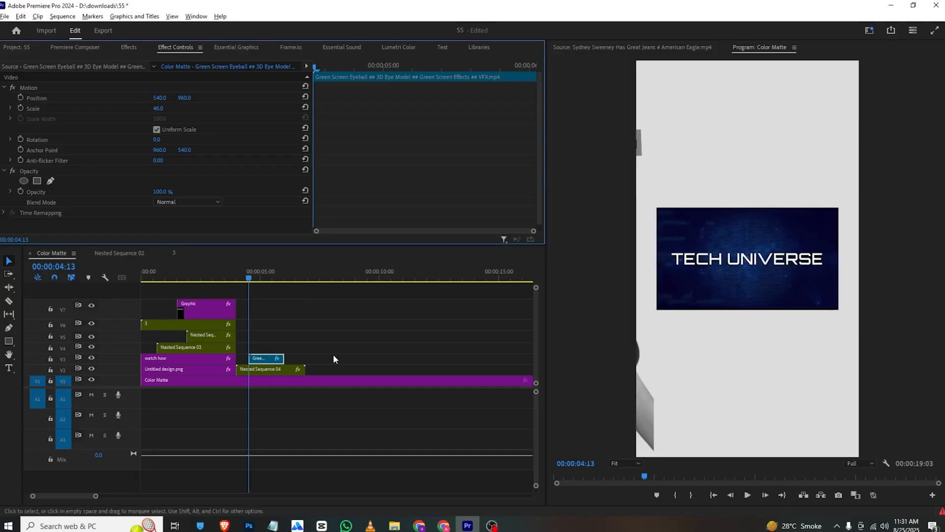
Check the framed scene in the VLC reference video, return to Premiere Pro, and apply Drop Shadow to the eyeball clip
{"action": "left_click", "coordinate": [370, 526]}
{"action": "left_click", "coordinate": [64, 495]}
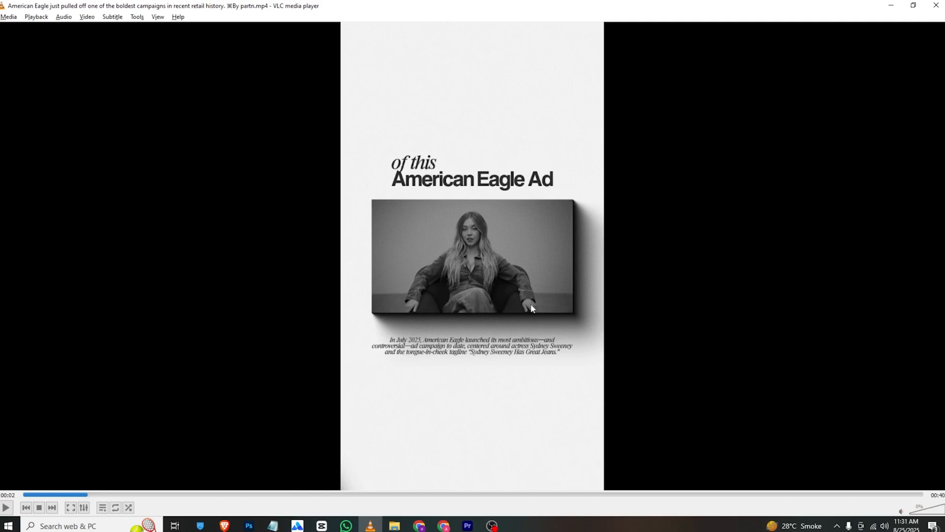
{"action": "key", "text": "alt+Tab"}
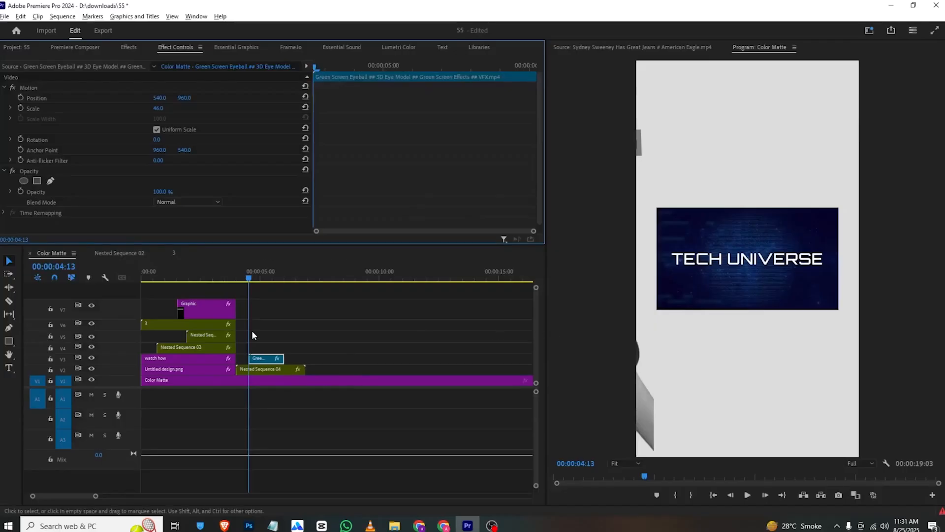
{"action": "left_click", "coordinate": [129, 47]}
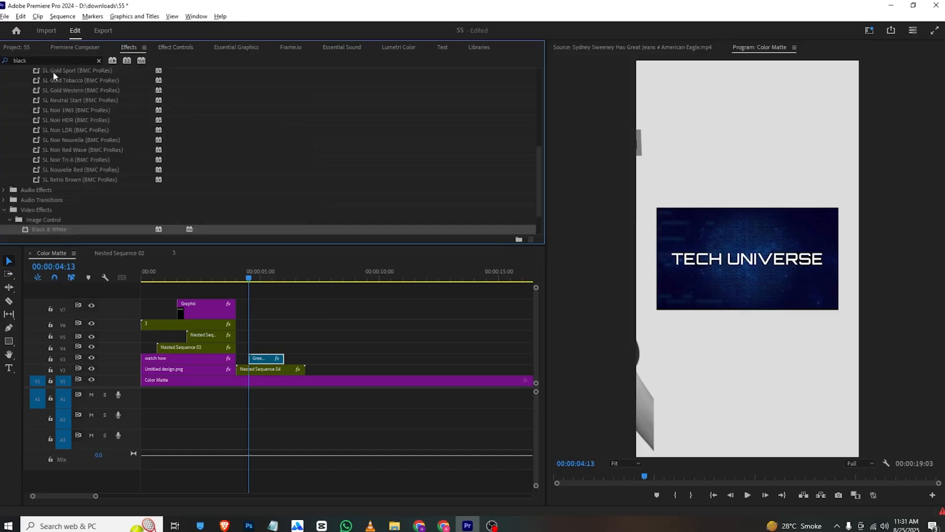
{"action": "left_click", "coordinate": [61, 61]}
{"action": "type", "text": "drop"}
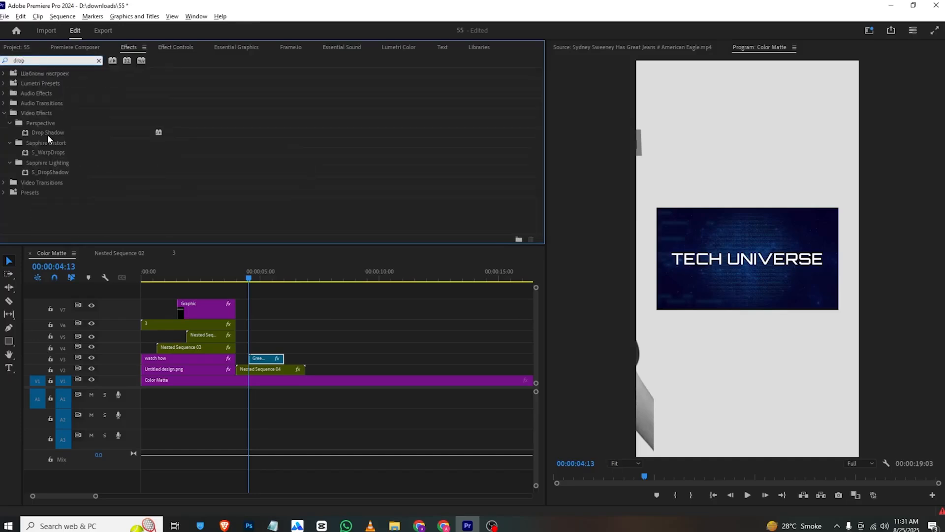
{"action": "left_click_drag", "start_coordinate": [49, 139], "coordinate": [271, 363]}
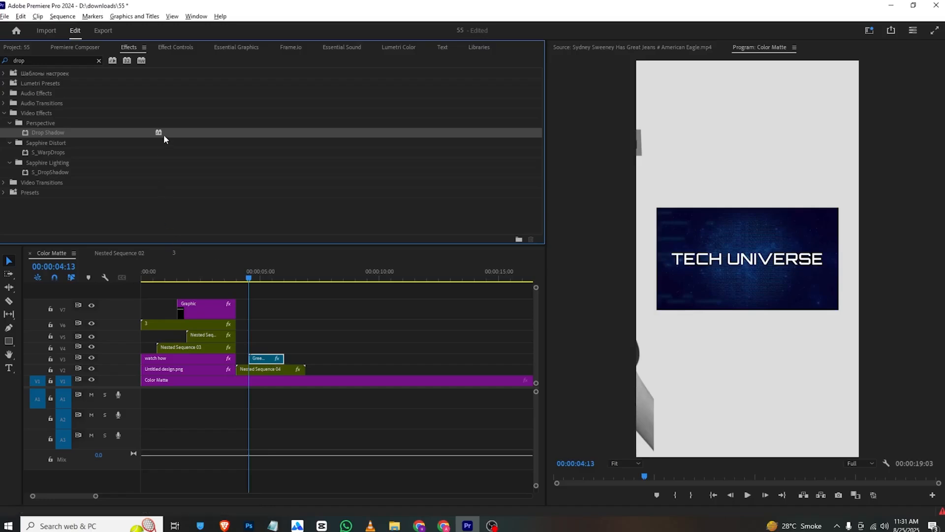
Set the eyeball clip's drop shadow to 100% opacity, direction 1x114.0°, distance 204 and softness 441
{"action": "left_click", "coordinate": [166, 50]}
{"action": "scroll", "coordinate": [126, 153], "scroll_direction": "down", "scroll_amount": 5}
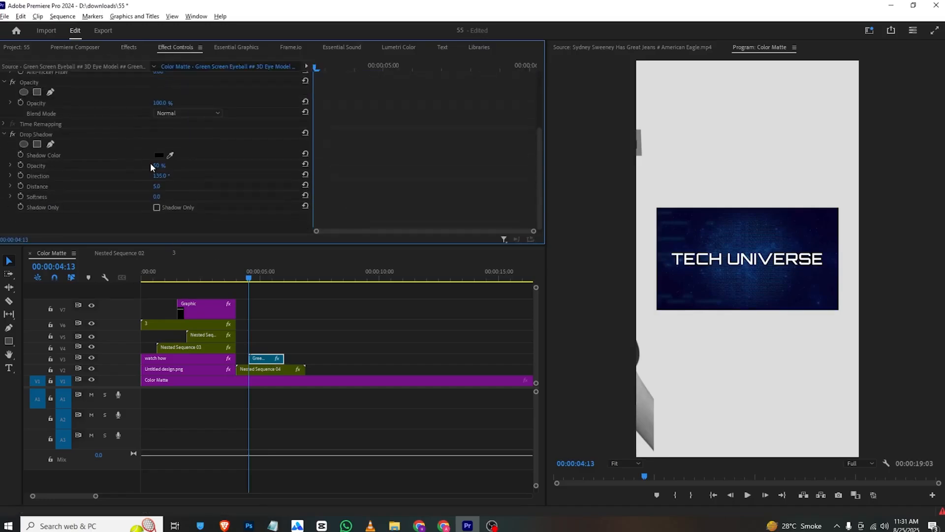
{"action": "left_click_drag", "start_coordinate": [156, 166], "coordinate": [167, 165]}
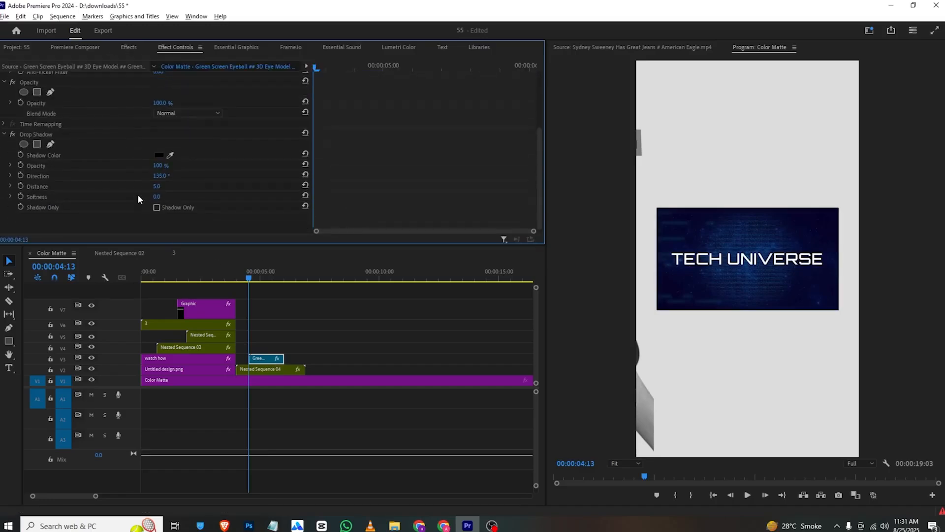
{"action": "left_click_drag", "start_coordinate": [161, 177], "coordinate": [310, 176]}
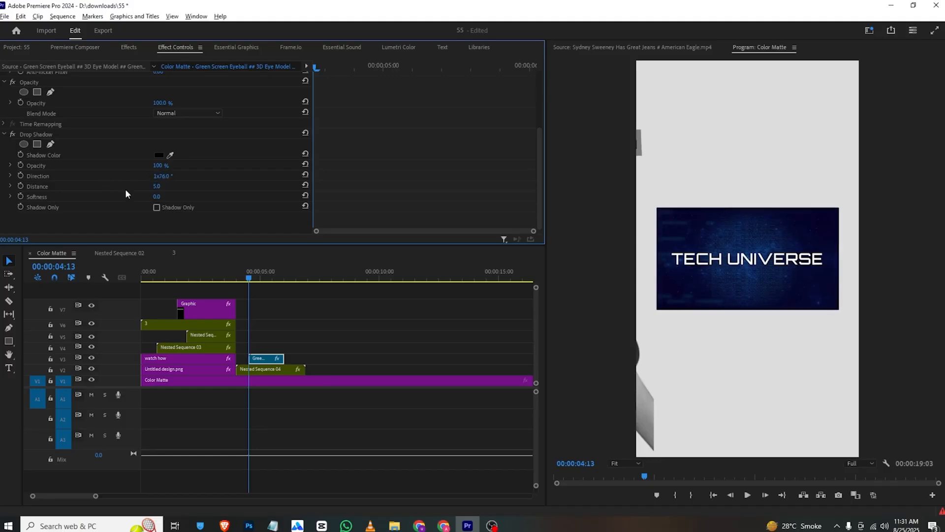
{"action": "left_click_drag", "start_coordinate": [162, 197], "coordinate": [305, 196]}
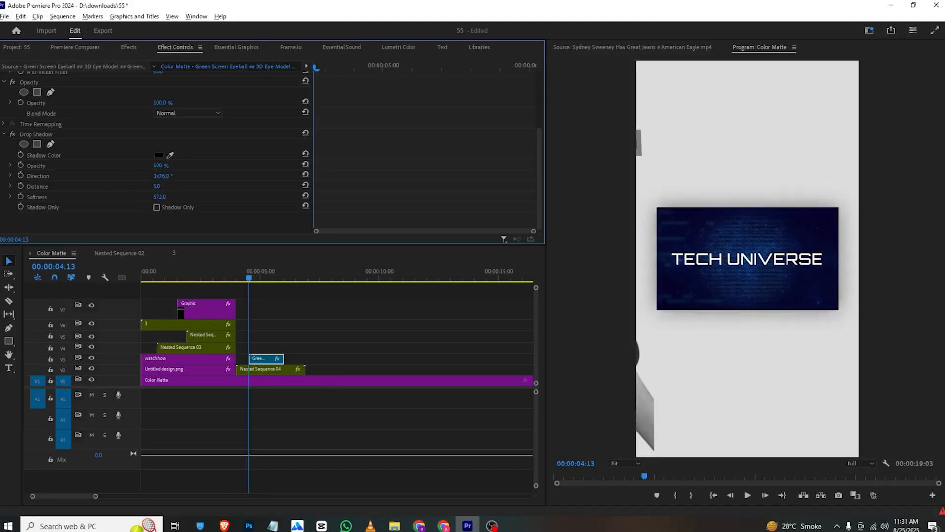
{"action": "left_click_drag", "start_coordinate": [157, 186], "coordinate": [270, 186]}
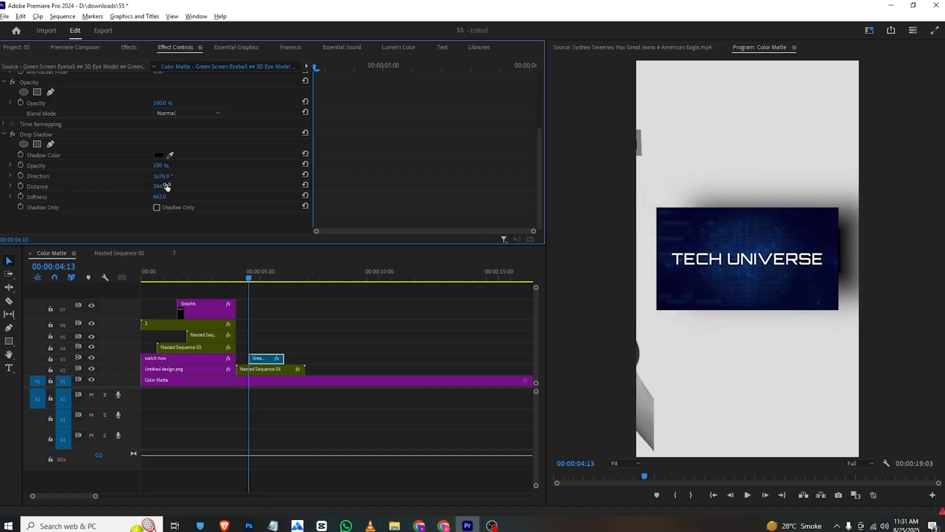
{"action": "mouse_move", "coordinate": [165, 177]}
{"action": "left_mouse_down"}
{"action": "mouse_move", "coordinate": [129, 178]}
{"action": "mouse_move", "coordinate": [200, 177]}
{"action": "mouse_move", "coordinate": [159, 196]}
{"action": "mouse_move", "coordinate": [118, 196]}
{"action": "mouse_move", "coordinate": [191, 190]}
{"action": "mouse_move", "coordinate": [144, 176]}
{"action": "mouse_move", "coordinate": [164, 176]}
{"action": "left_mouse_up"}
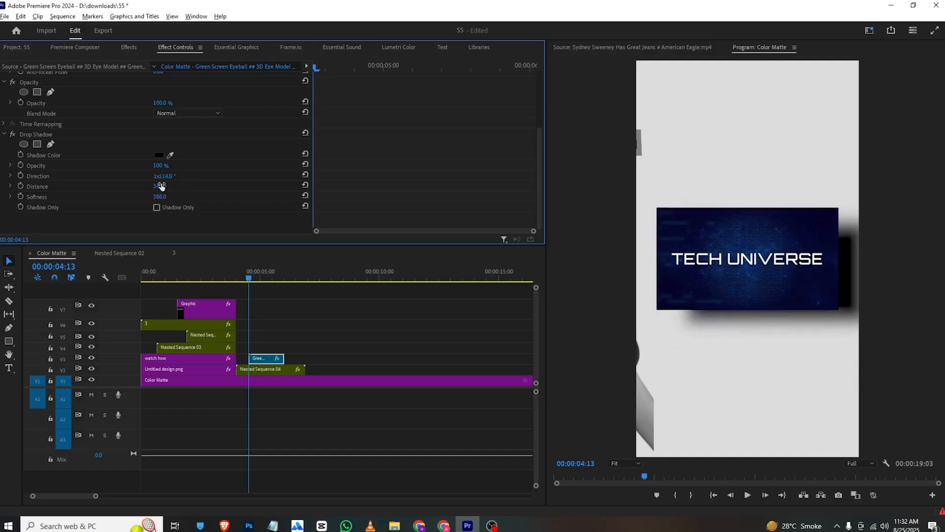
{"action": "left_click_drag", "start_coordinate": [168, 187], "coordinate": [149, 196]}
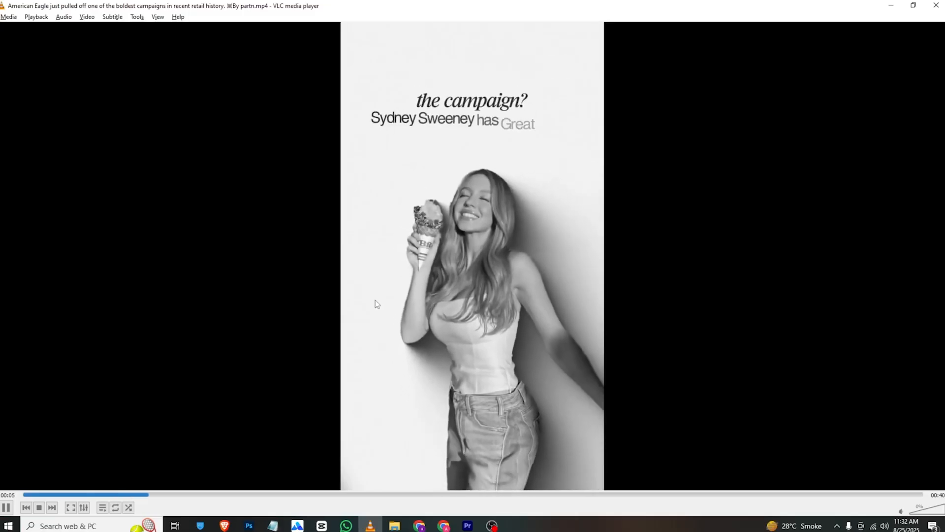
Pause the reference at the campaign scene, return to Premiere Pro, and place Untitled design (3).png on V4 near the eyeball clip's end
{"action": "key", "text": "space"}
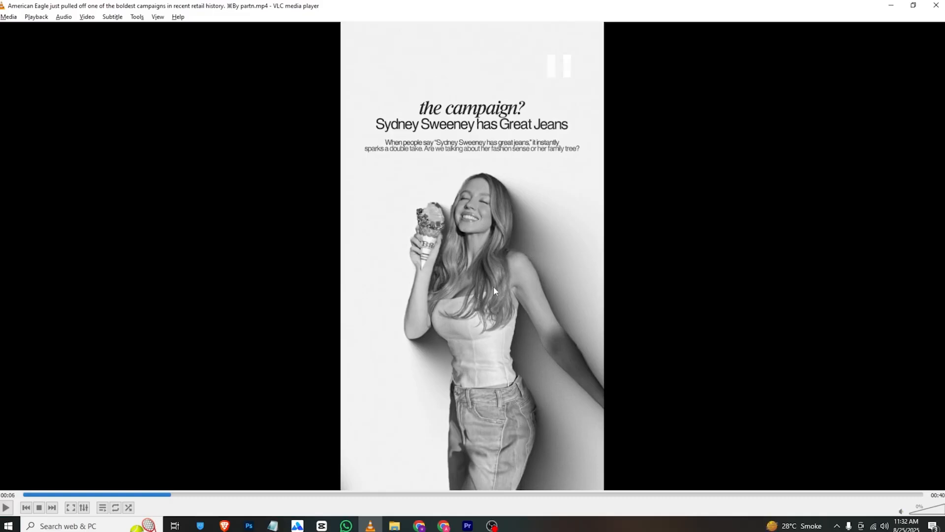
{"action": "left_click", "coordinate": [471, 525]}
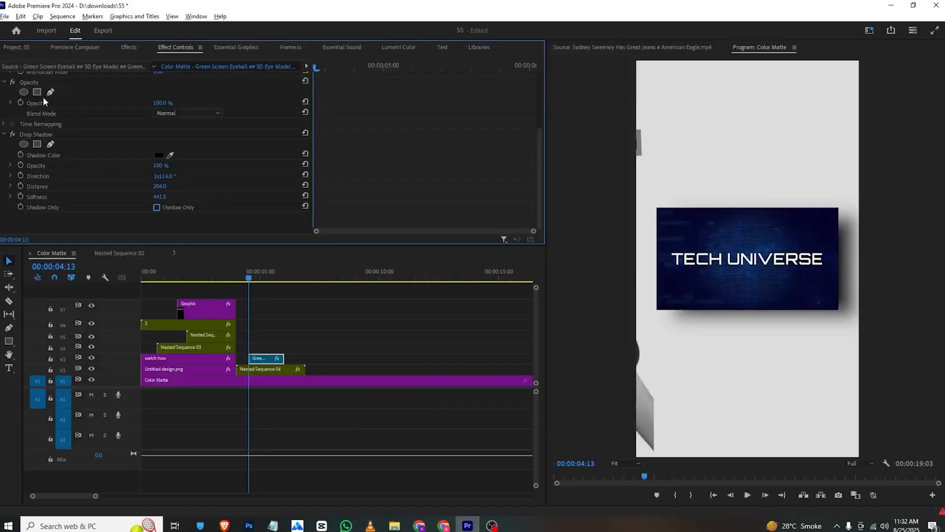
{"action": "left_click", "coordinate": [26, 48]}
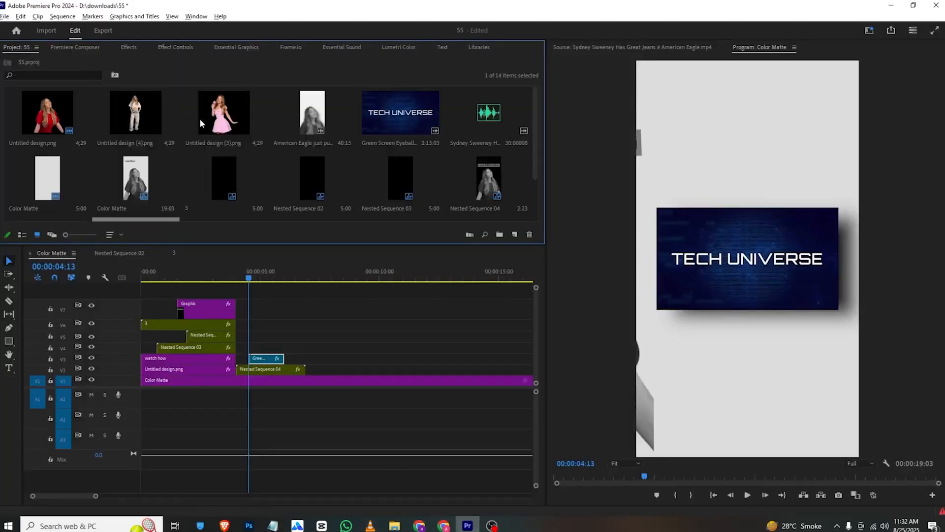
{"action": "left_click", "coordinate": [234, 120]}
{"action": "left_click_drag", "start_coordinate": [249, 289], "coordinate": [279, 347]}
Recheck the campaign scene's opening in VLC, then back in Premiere Pro move Untitled design (3).png to V3, following the eyeball clip from 00:00:05:20
{"action": "left_click", "coordinate": [253, 278]}
{"action": "key", "text": "alt+Tab"}
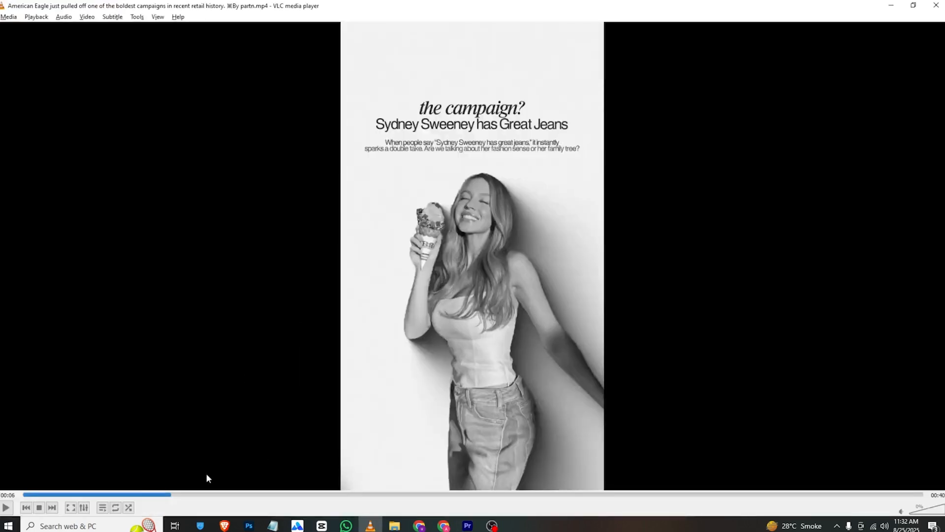
{"action": "left_click_drag", "start_coordinate": [168, 492], "coordinate": [128, 507]}
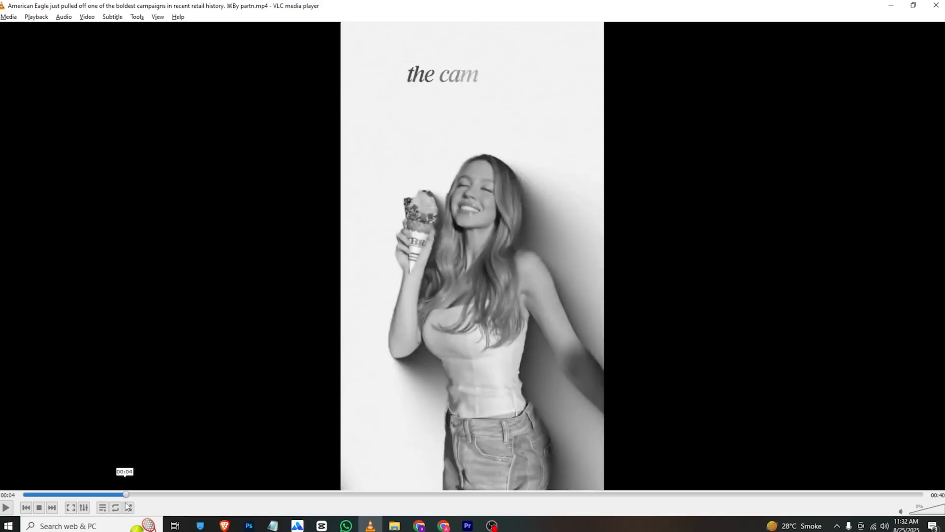
{"action": "left_click", "coordinate": [467, 526]}
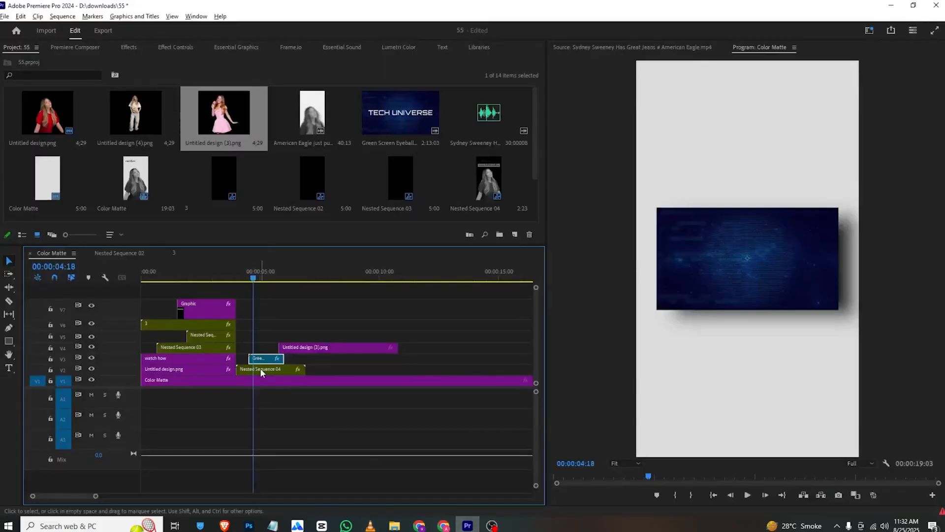
{"action": "left_click_drag", "start_coordinate": [253, 278], "coordinate": [283, 280]}
{"action": "key", "text": "c"}
{"action": "key", "text": "v"}
{"action": "left_click_drag", "start_coordinate": [295, 348], "coordinate": [301, 364]}
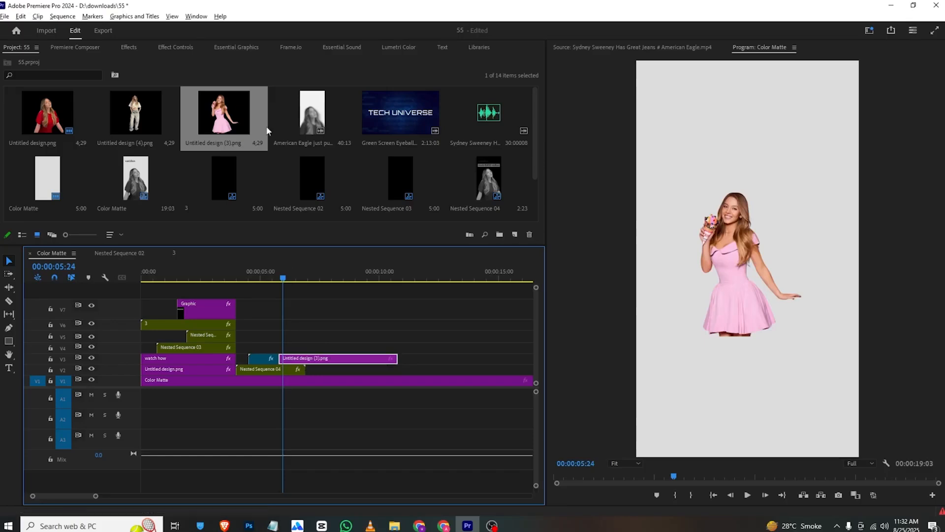
Set Untitled design (3).png to scale 234 and position 693, 1335
{"action": "left_click", "coordinate": [172, 46]}
{"action": "left_click_drag", "start_coordinate": [161, 108], "coordinate": [368, 98]}
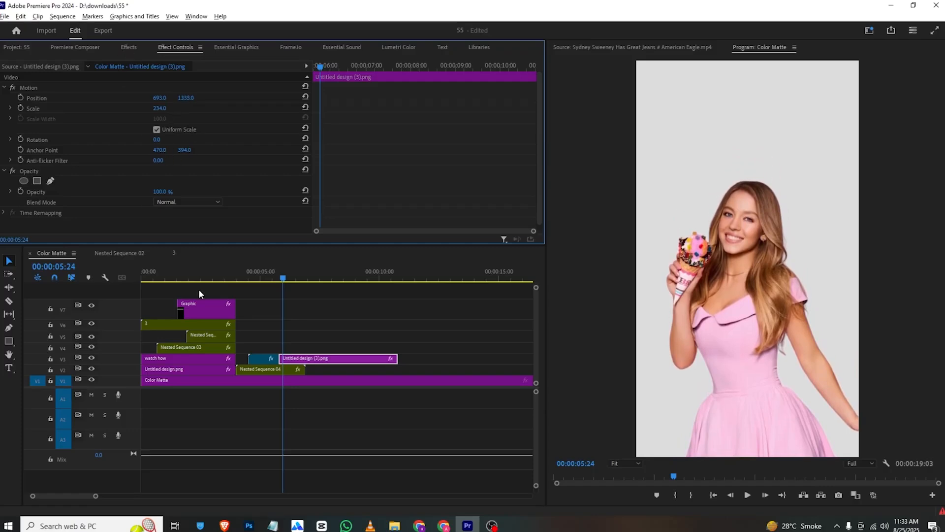
Copy the Black & White effect from Untitled design.png to Untitled design (3).png and move the playhead to 00:00:05:20
{"action": "left_click", "coordinate": [188, 367]}
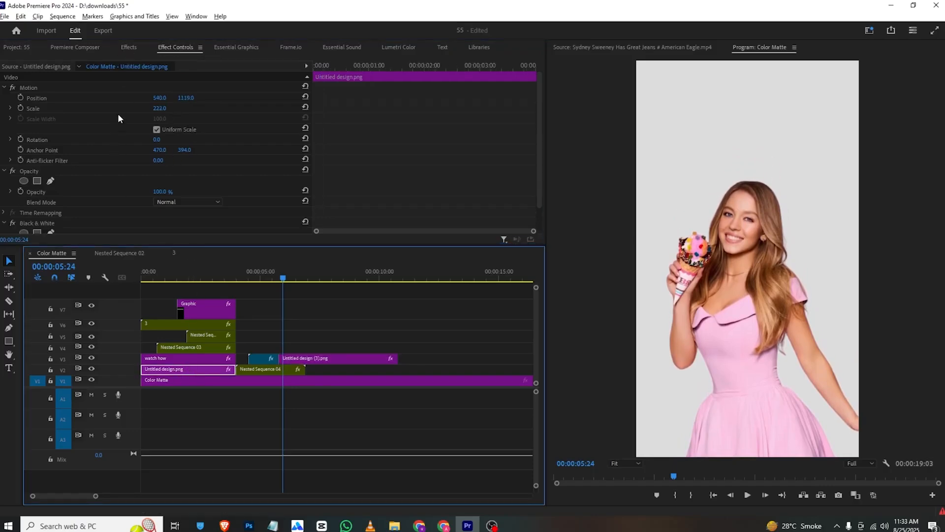
{"action": "scroll", "coordinate": [43, 194], "scroll_direction": "down", "scroll_amount": 1}
{"action": "left_click", "coordinate": [43, 196]}
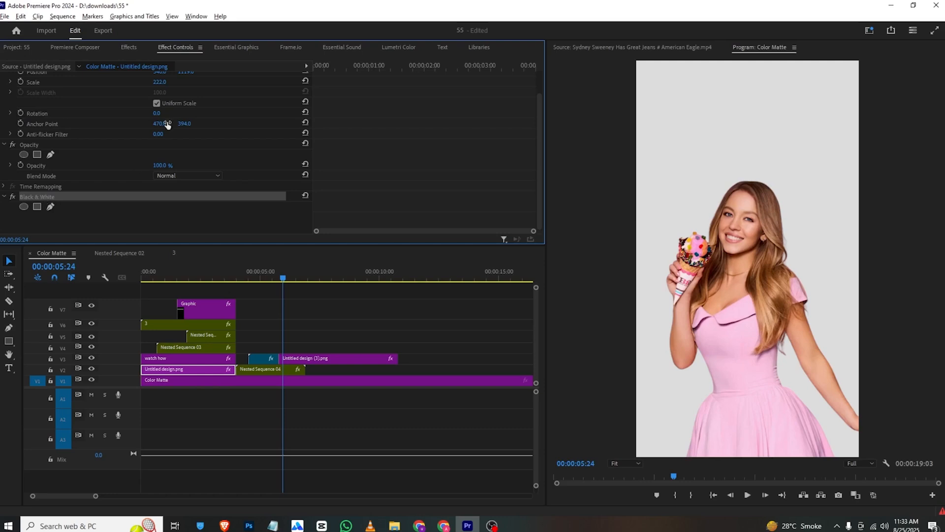
{"action": "left_click", "coordinate": [327, 359]}
{"action": "scroll", "coordinate": [173, 202], "scroll_direction": "down", "scroll_amount": 5}
{"action": "left_click", "coordinate": [175, 226]}
{"action": "left_click", "coordinate": [177, 201]}
{"action": "left_click", "coordinate": [178, 211]}
{"action": "left_click_drag", "start_coordinate": [320, 65], "coordinate": [288, 75]}
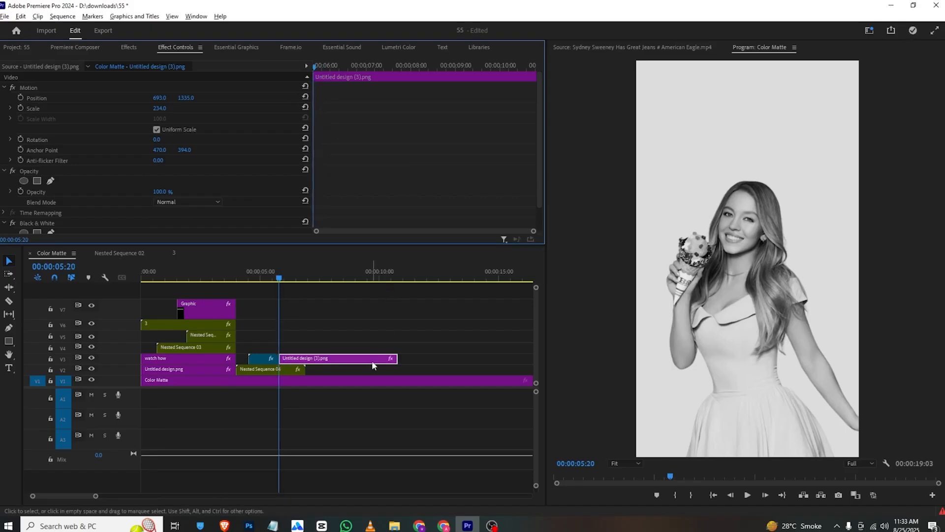
Copy the Nested Sequence 03 text clip onto V4 above Untitled design (3).png, starting at 00:00:05:20, and play it
{"action": "left_click", "coordinate": [370, 526]}
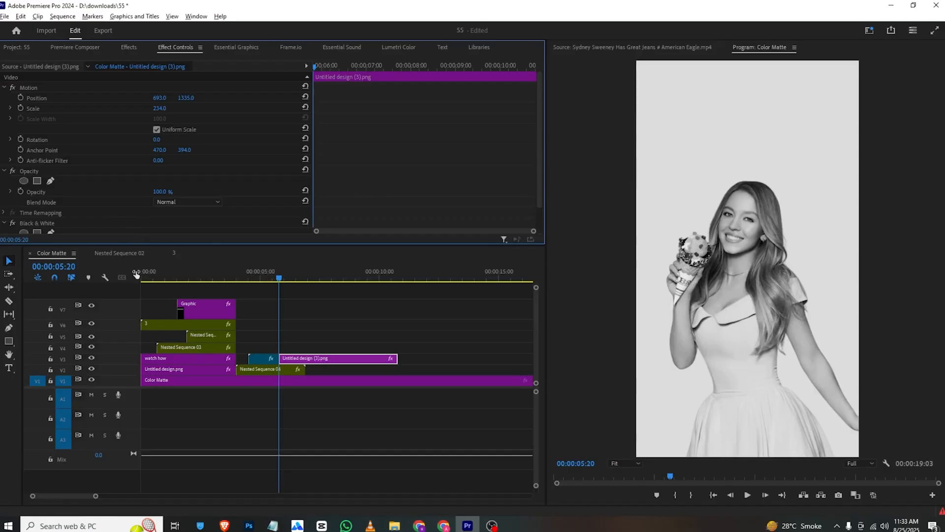
{"action": "left_click", "coordinate": [176, 331]}
{"action": "left_click", "coordinate": [193, 348]}
{"action": "left_click_drag", "start_coordinate": [201, 348], "coordinate": [317, 344]}
{"action": "key", "text": "space"}
{"action": "key", "text": "space"}
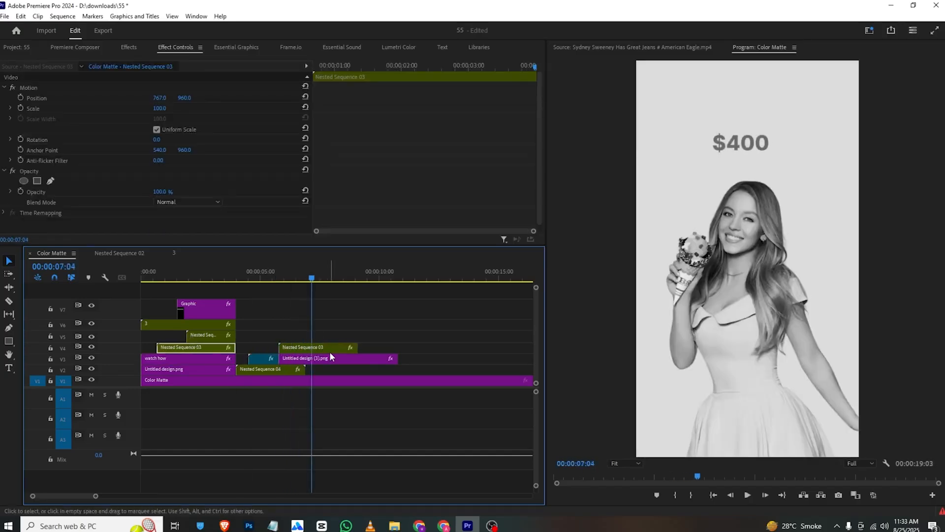
Nest the copied text clip and Untitled design (3).png together under the default name
{"action": "left_click", "coordinate": [278, 279]}
{"action": "left_click_drag", "start_coordinate": [295, 329], "coordinate": [292, 360]}
{"action": "right_click", "coordinate": [292, 359]}
{"action": "left_click", "coordinate": [325, 305]}
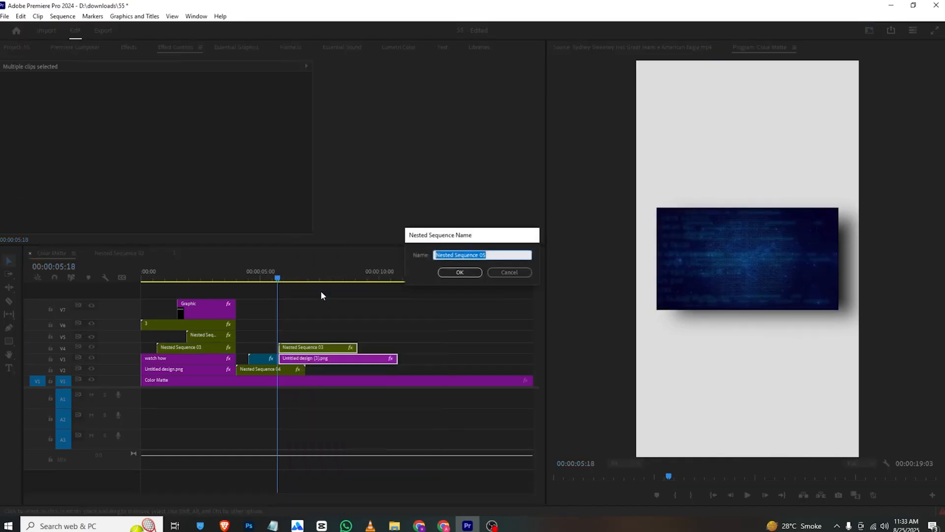
{"action": "key", "text": "Return"}
Browse the Starter Pack transitions in Premiere Composer for the new nested clip, and return to its effect settings
{"action": "left_click", "coordinate": [292, 361]}
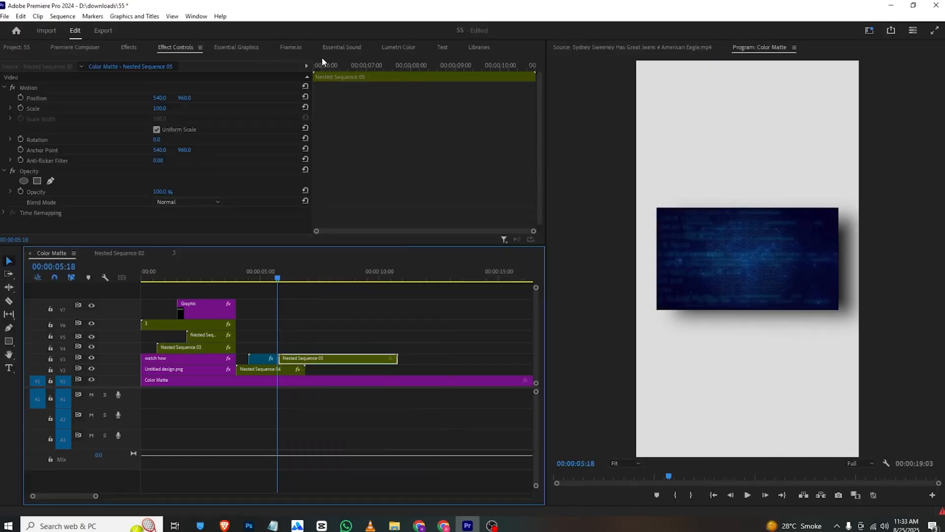
{"action": "left_click", "coordinate": [61, 48]}
{"action": "left_click", "coordinate": [69, 128]}
{"action": "scroll", "coordinate": [230, 157], "scroll_direction": "down", "scroll_amount": 1}
{"action": "scroll", "coordinate": [236, 161], "scroll_direction": "up", "scroll_amount": 1}
{"action": "left_click", "coordinate": [244, 161]}
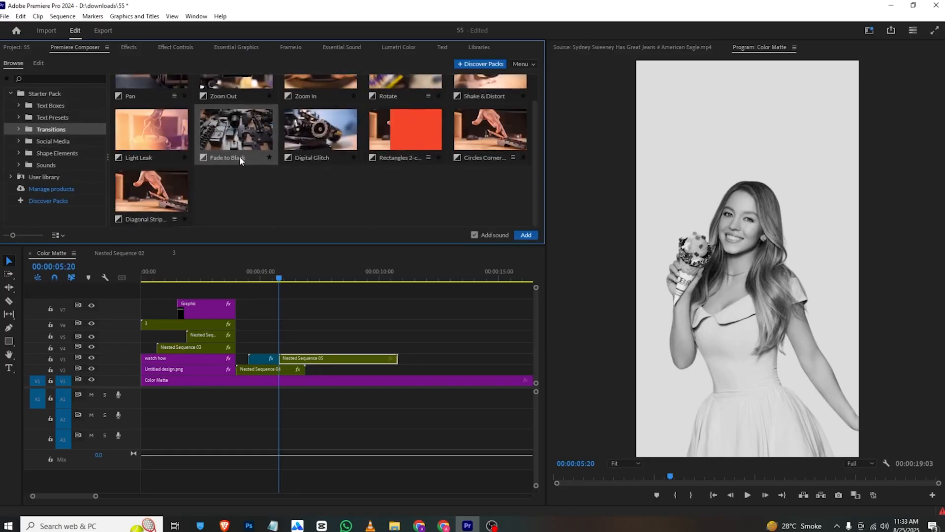
{"action": "left_click", "coordinate": [186, 49]}
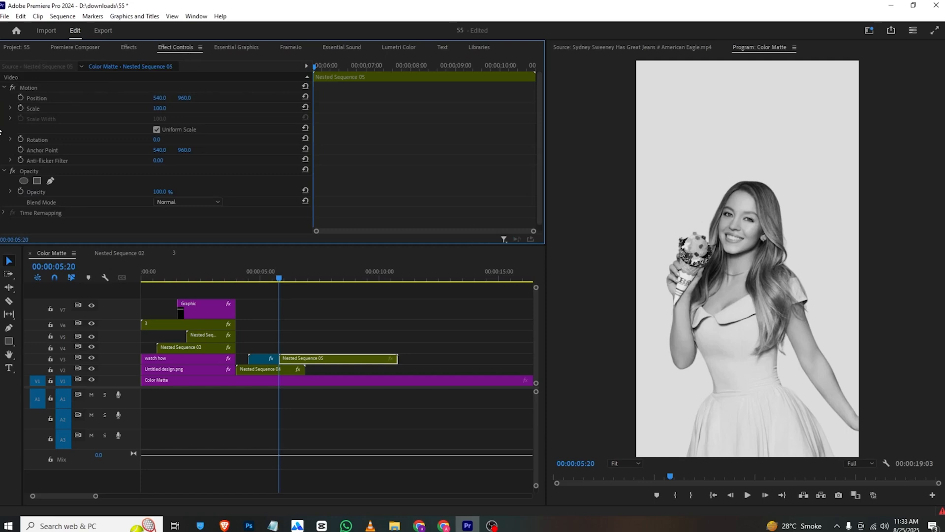
Keyframe Nested Sequence 05 to animate from 173 scale and 0% opacity at its start to 100 scale and 100% opacity
{"action": "left_click", "coordinate": [21, 107]}
{"action": "scroll", "coordinate": [29, 170], "scroll_direction": "down", "scroll_amount": 1}
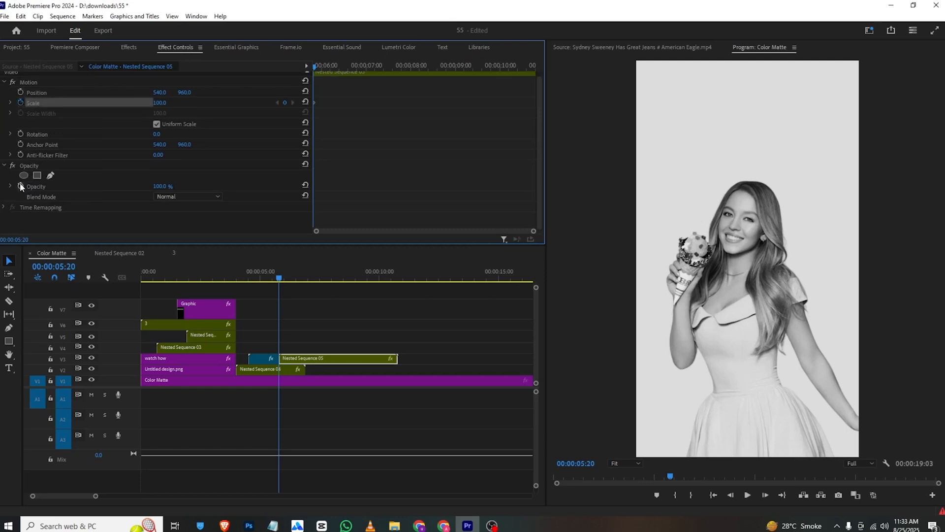
{"action": "left_click", "coordinate": [21, 186]}
{"action": "left_click_drag", "start_coordinate": [323, 92], "coordinate": [300, 211]}
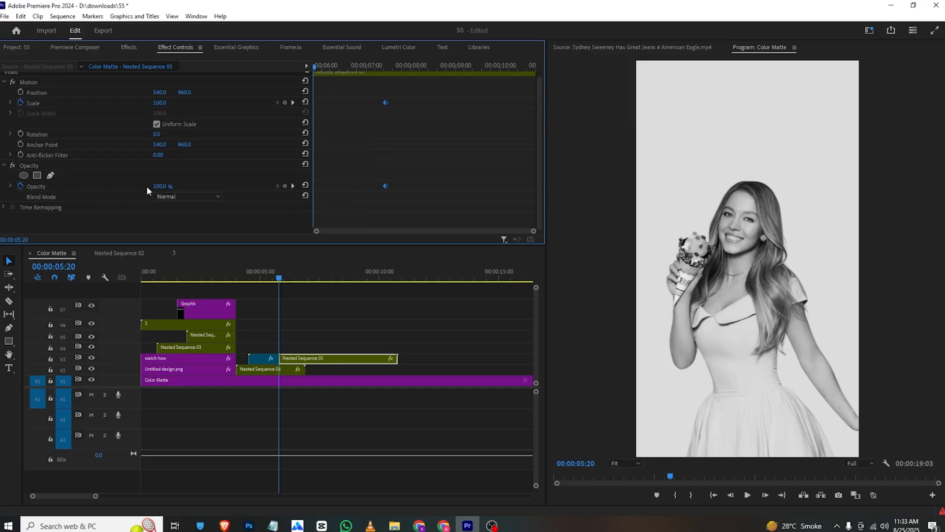
{"action": "left_click_drag", "start_coordinate": [163, 106], "coordinate": [199, 105]}
{"action": "left_click_drag", "start_coordinate": [160, 186], "coordinate": [171, 185]}
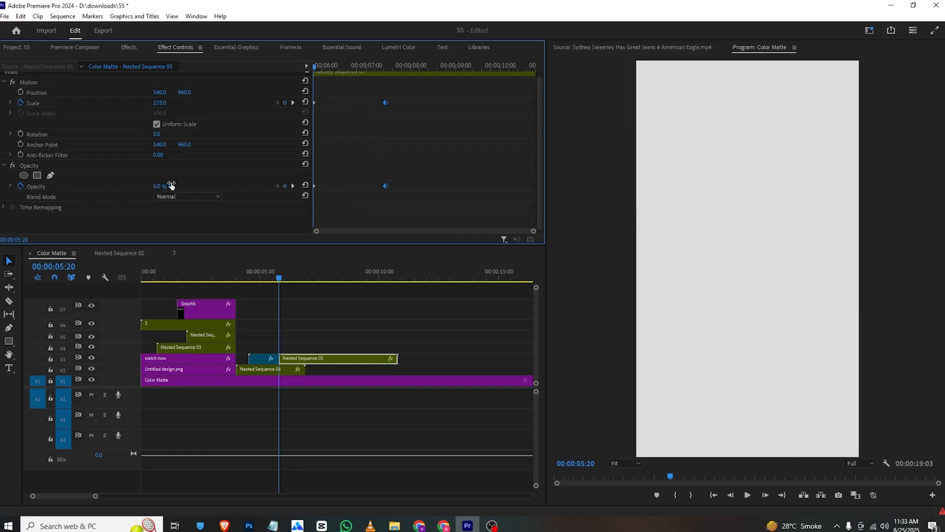
Apply Ease In to all scale and opacity keyframes of Nested Sequence 05 and play the animation
{"action": "left_click_drag", "start_coordinate": [479, 94], "coordinate": [327, 133]}
{"action": "right_click", "coordinate": [386, 186]}
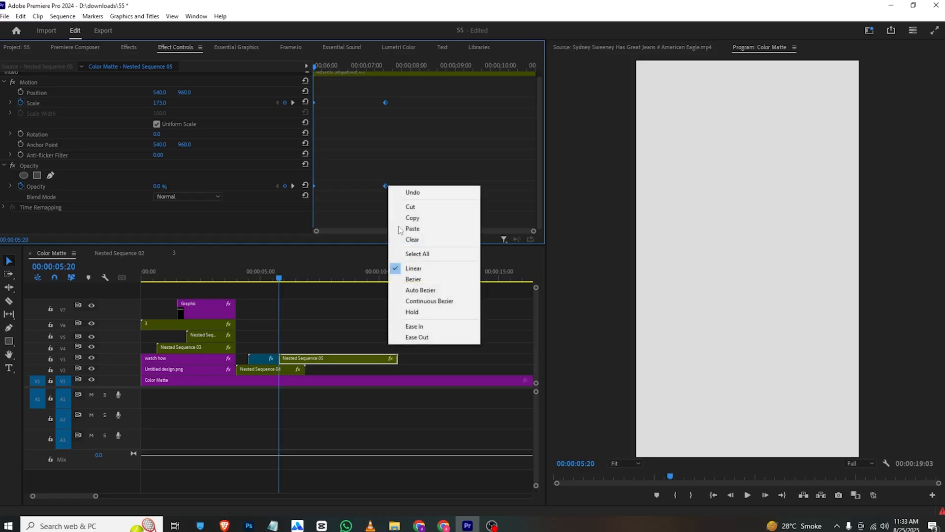
{"action": "left_click", "coordinate": [449, 326]}
{"action": "key", "text": "Right"}
{"action": "key", "text": "Right"}
{"action": "key", "text": "space"}
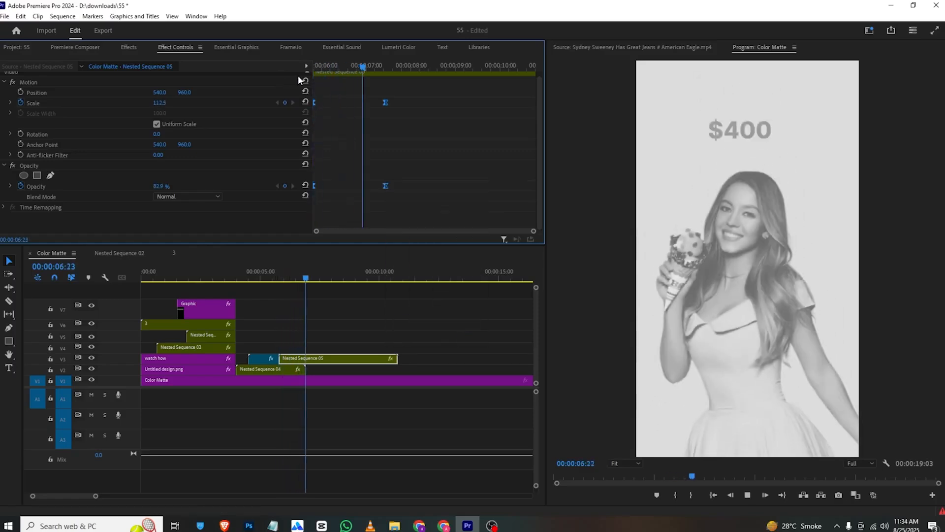
{"action": "key", "text": "space"}
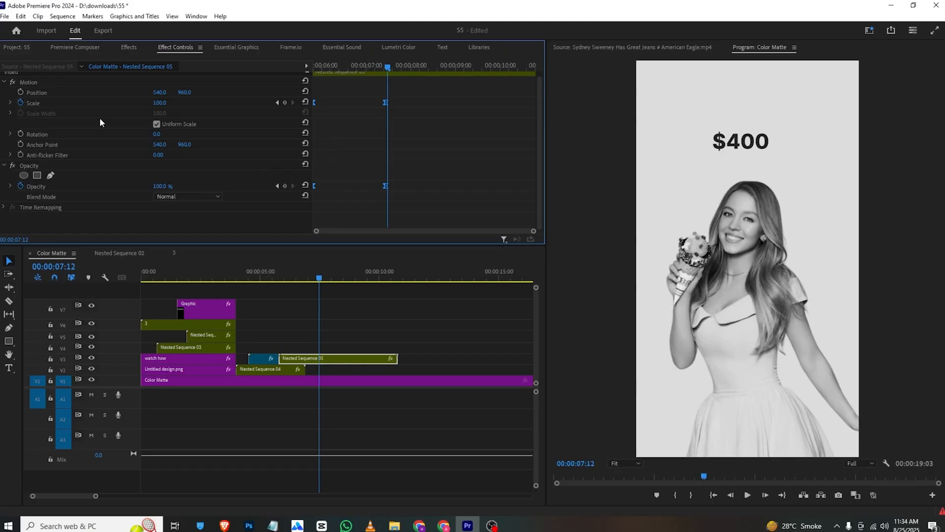
Keyframe the rotation of Nested Sequence 05 from -6.9° at its start to 0° and play it
{"action": "left_click_drag", "start_coordinate": [338, 63], "coordinate": [281, 91]}
{"action": "left_click", "coordinate": [19, 135]}
{"action": "left_click", "coordinate": [157, 135]}
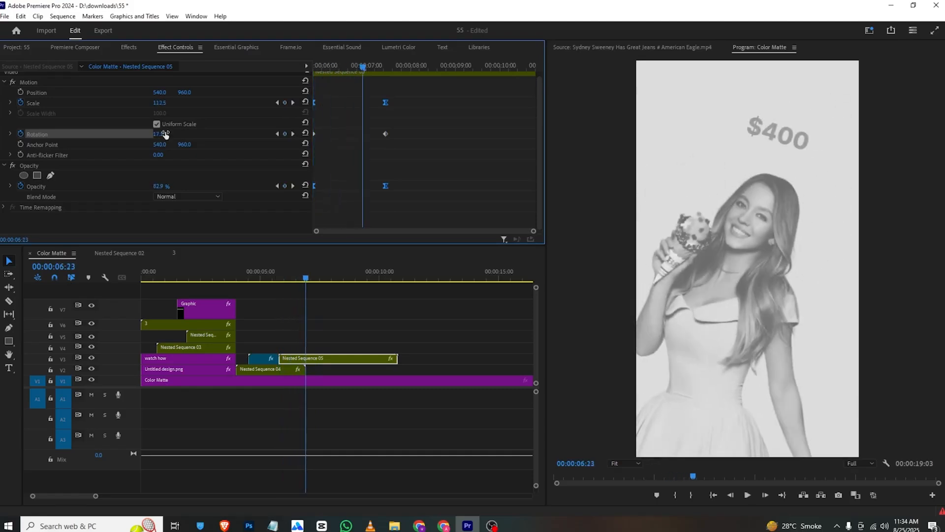
{"action": "left_click_drag", "start_coordinate": [158, 133], "coordinate": [164, 135]}
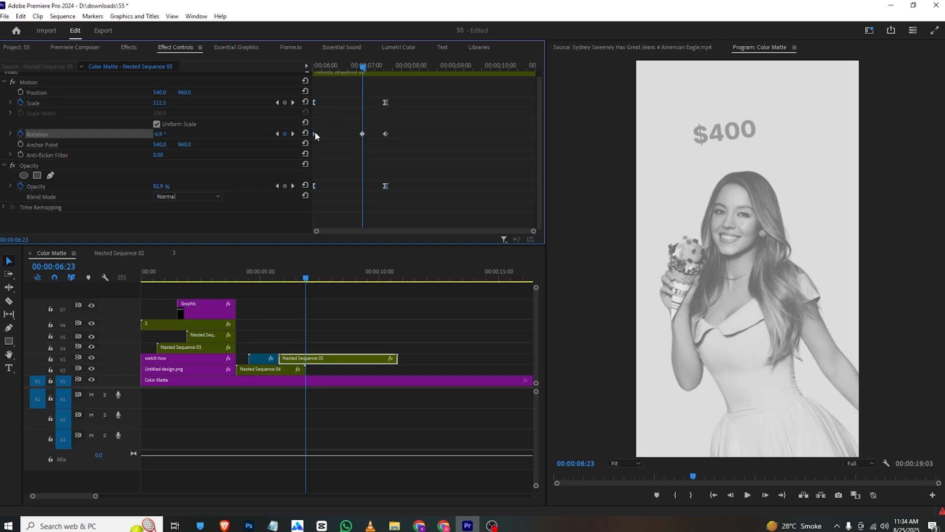
{"action": "left_click_drag", "start_coordinate": [362, 133], "coordinate": [274, 137]}
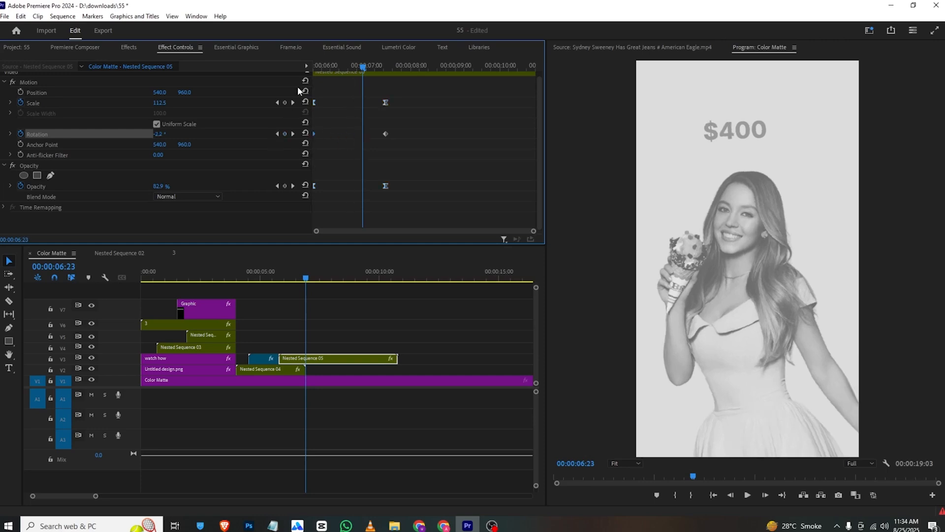
{"action": "left_click_drag", "start_coordinate": [322, 67], "coordinate": [268, 73]}
{"action": "key", "text": "space"}
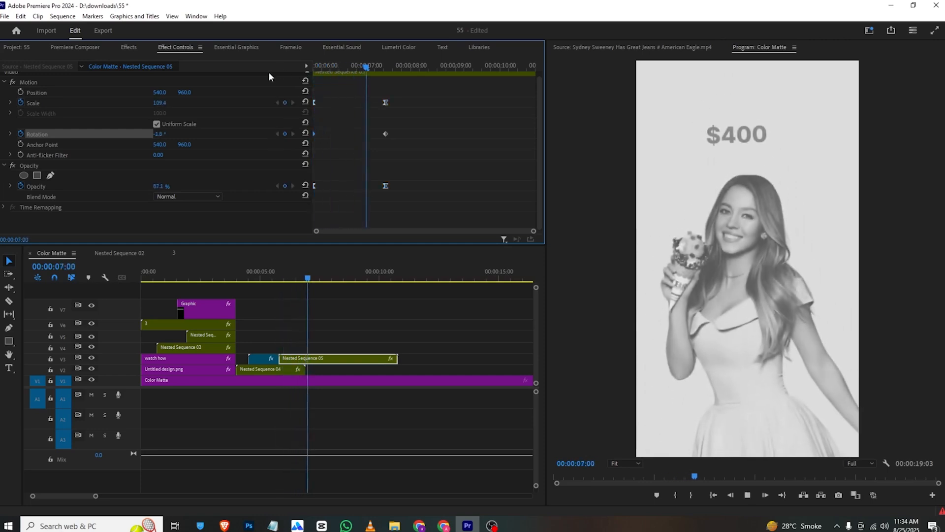
{"action": "key", "text": "space"}
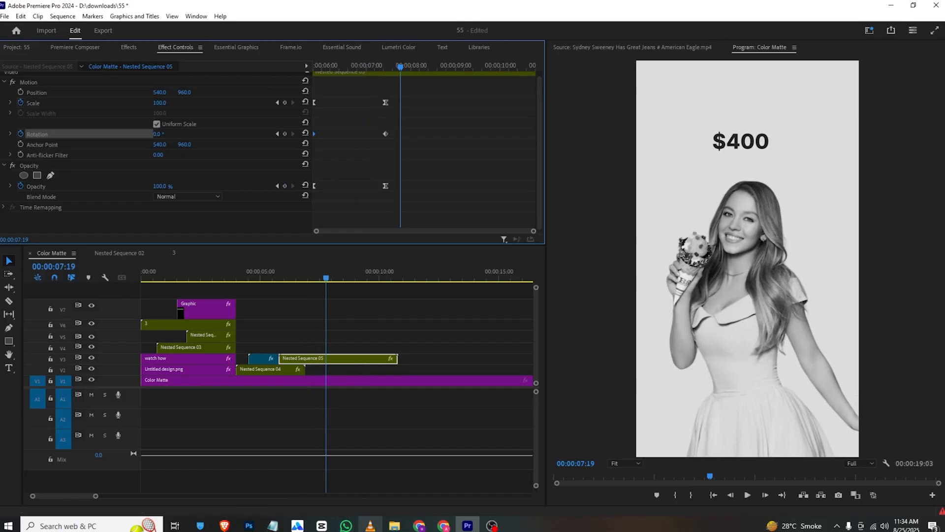
Switch to VLC, play the reference video through the eyeball scene, and return to Premiere Pro
{"action": "key", "text": "alt+Tab"}
{"action": "key", "text": "space"}
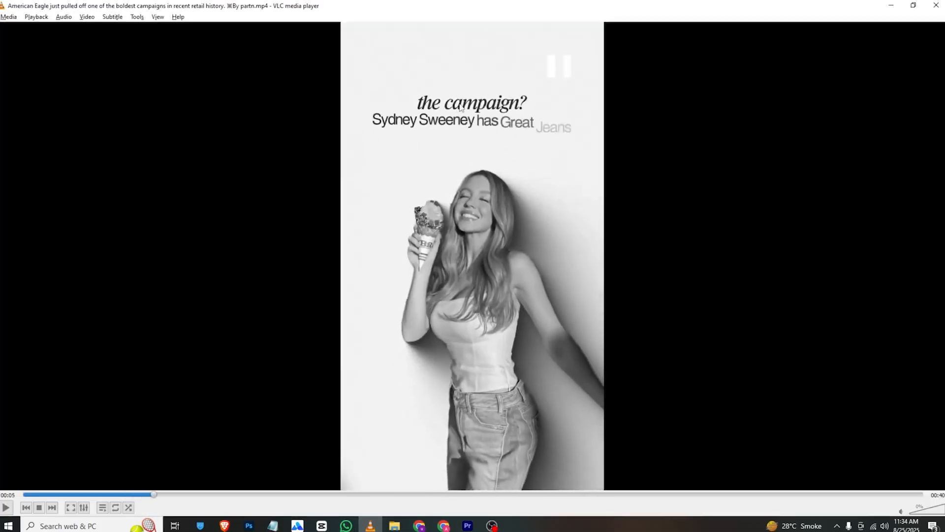
{"action": "key", "text": "space"}
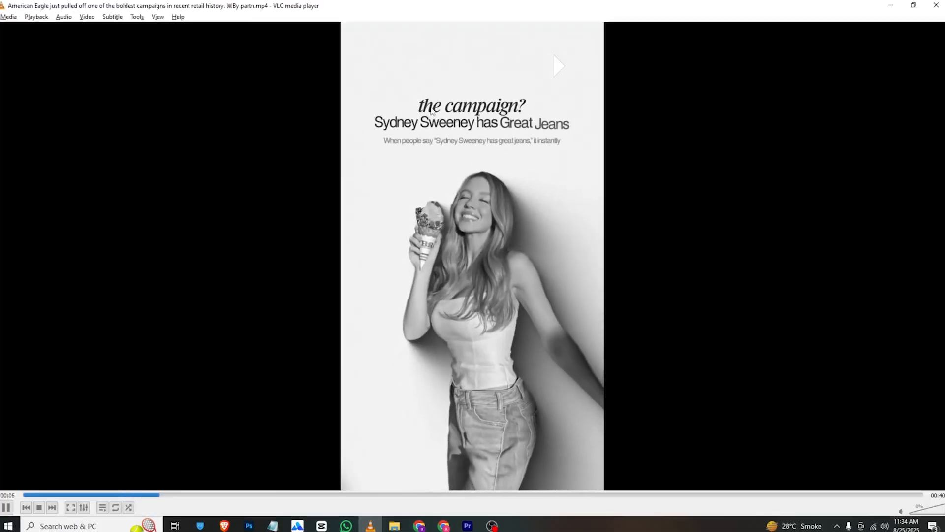
{"action": "key", "text": "space"}
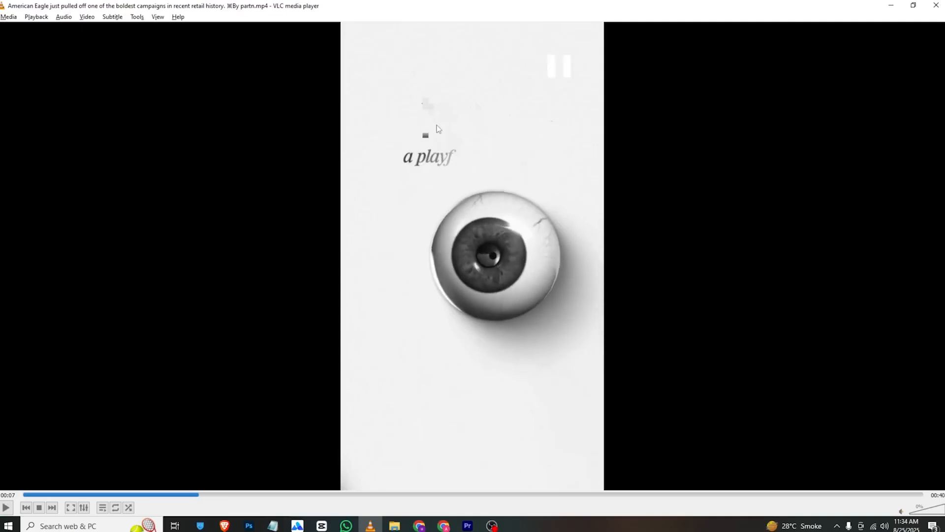
{"action": "key", "text": "space"}
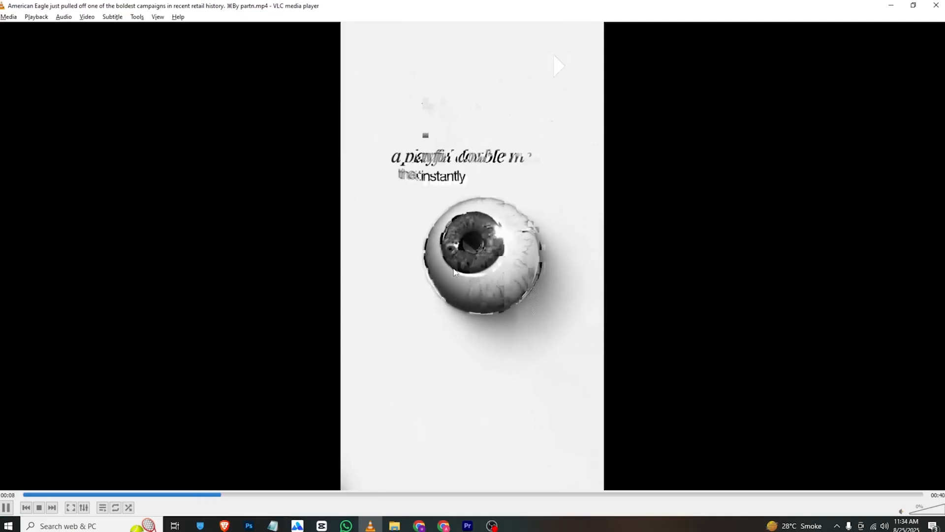
{"action": "key", "text": "space"}
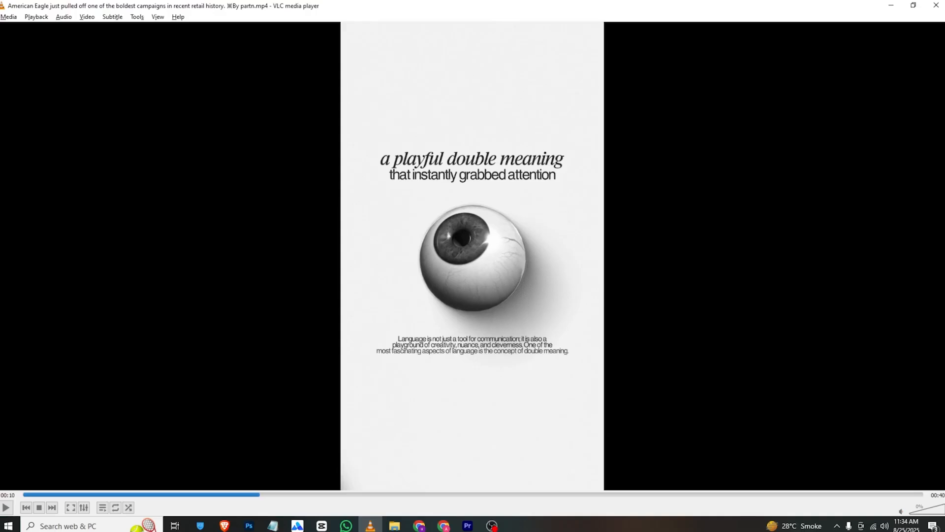
{"action": "scroll", "coordinate": [547, 347], "scroll_direction": "down", "scroll_amount": 1}
{"action": "left_click", "coordinate": [468, 525]}
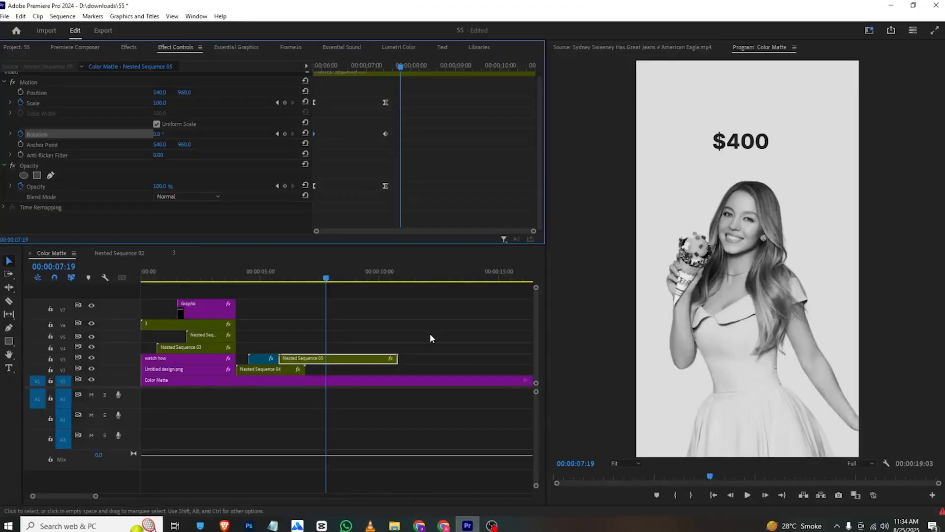
Place the Green Screen Eyeball video from the project files on V4 at 00:00:07:19
{"action": "left_click", "coordinate": [66, 48]}
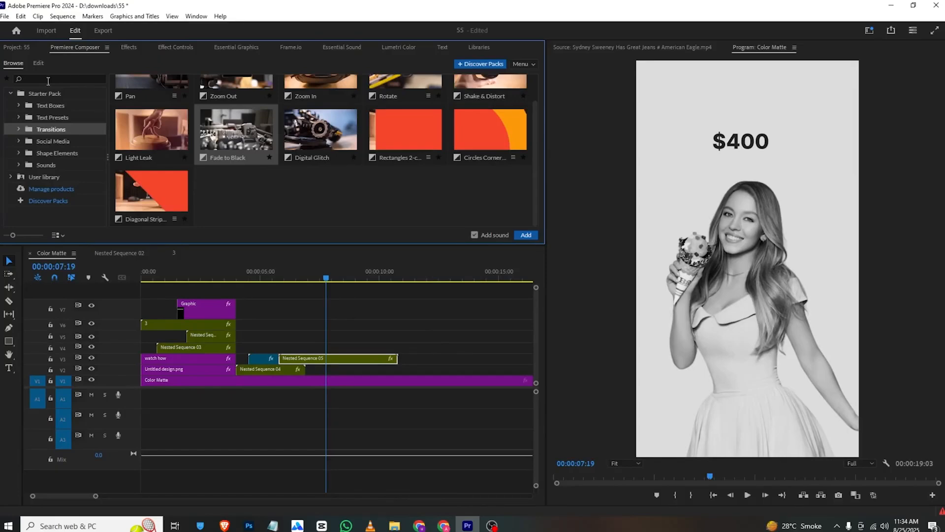
{"action": "left_click", "coordinate": [16, 48]}
{"action": "scroll", "coordinate": [243, 150], "scroll_direction": "up", "scroll_amount": 2}
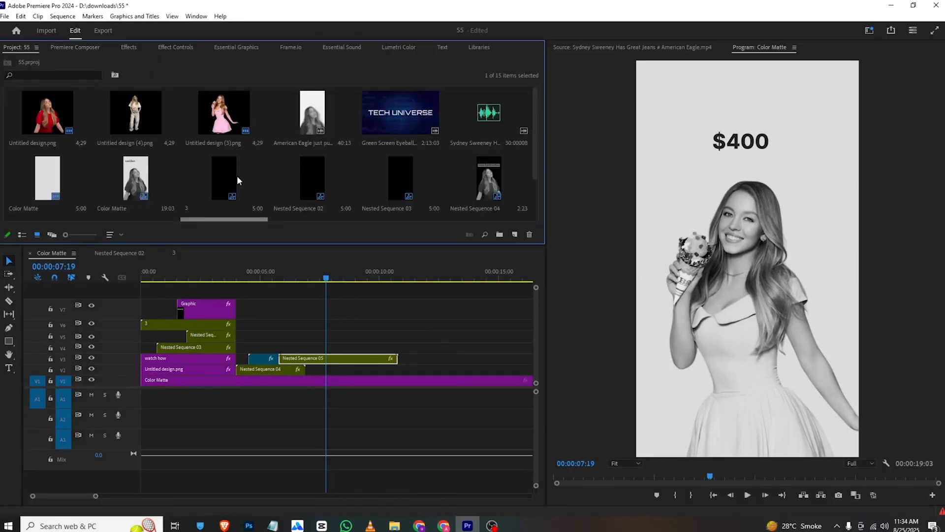
{"action": "double_click", "coordinate": [388, 114]}
{"action": "left_click_drag", "start_coordinate": [371, 115], "coordinate": [326, 349]}
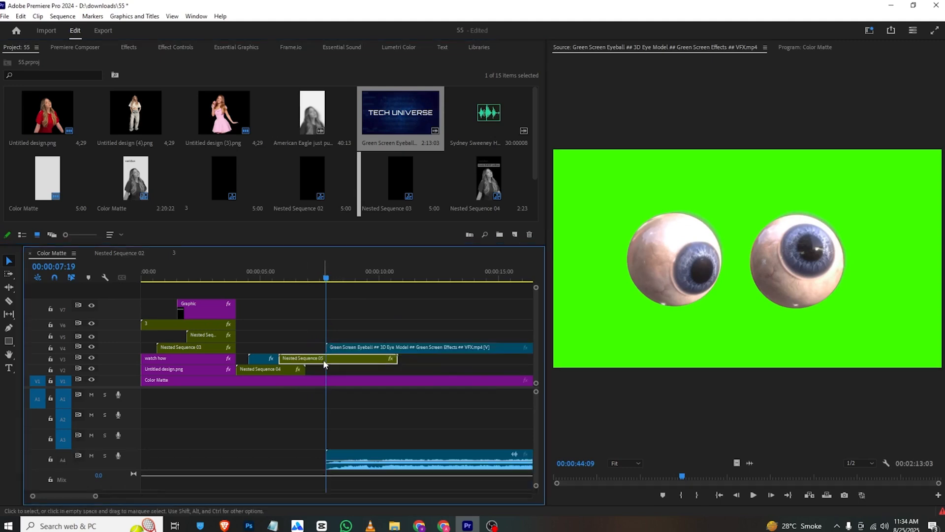
Cut Nested Sequence 05 at 00:00:07:20 and delete the part after the cut
{"action": "left_click", "coordinate": [326, 278]}
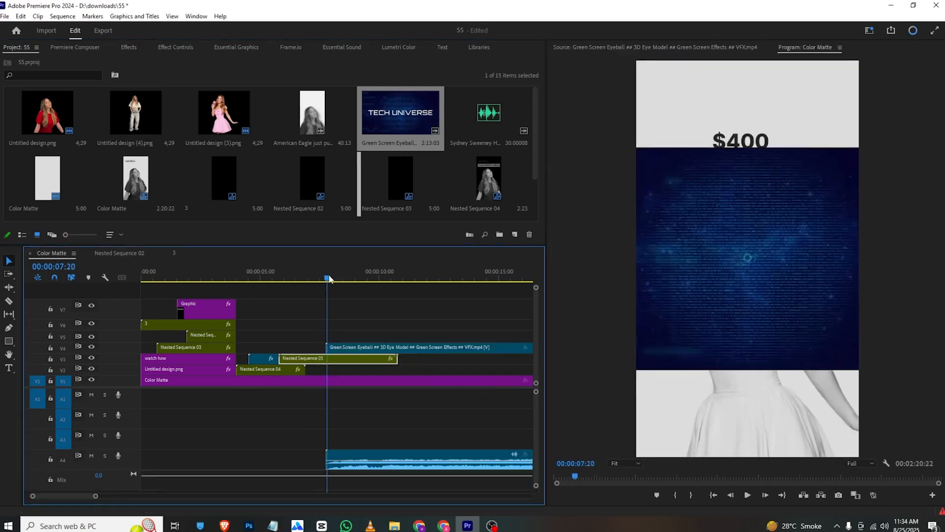
{"action": "key", "text": "c"}
{"action": "left_click", "coordinate": [327, 360]}
{"action": "key", "text": "v"}
{"action": "left_click", "coordinate": [342, 363]}
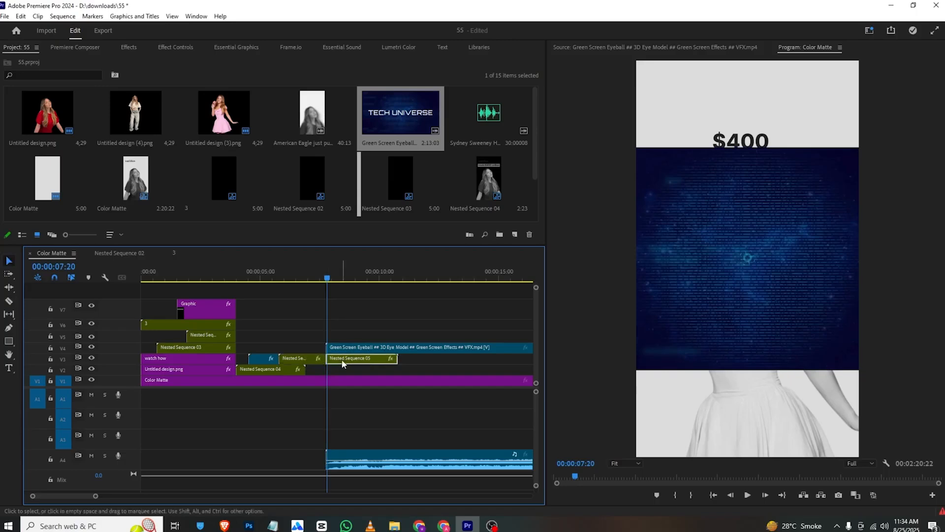
{"action": "key", "text": "Delete"}
Unlink the audio from the Green Screen Eyeball clip and delete it
{"action": "right_click", "coordinate": [388, 353]}
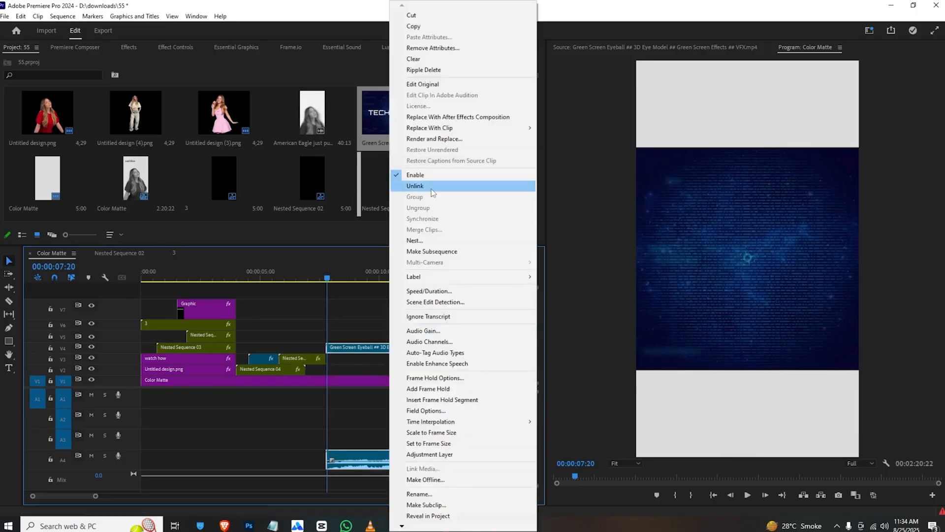
{"action": "left_click", "coordinate": [414, 185]}
{"action": "left_click", "coordinate": [405, 464]}
{"action": "key", "text": "Delete"}
Cut the Green Screen Eyeball clip at 00:00:24:12, where the eyeball fills the frame, and delete the part before the cut
{"action": "left_click_drag", "start_coordinate": [364, 277], "coordinate": [485, 278]}
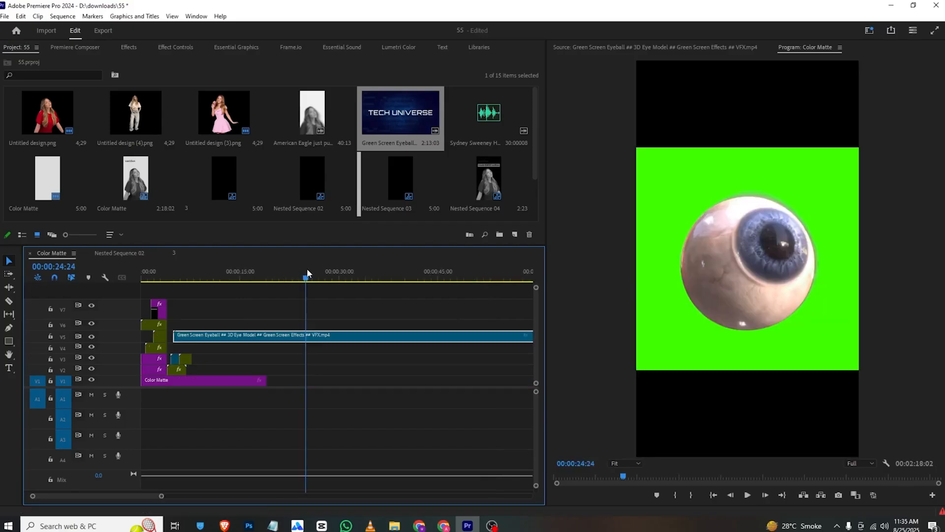
{"action": "left_click_drag", "start_coordinate": [306, 268], "coordinate": [302, 277]}
{"action": "left_click", "coordinate": [303, 336]}
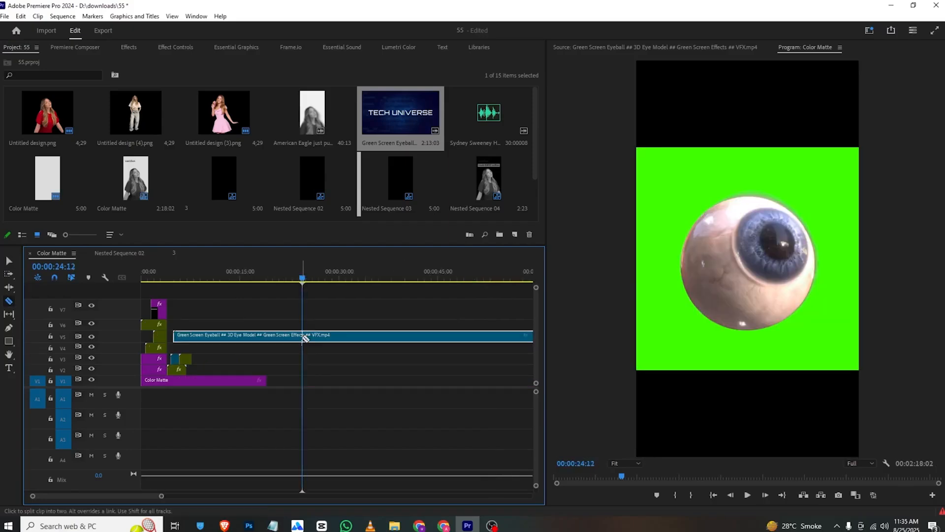
{"action": "key", "text": "v"}
{"action": "left_click", "coordinate": [296, 337]}
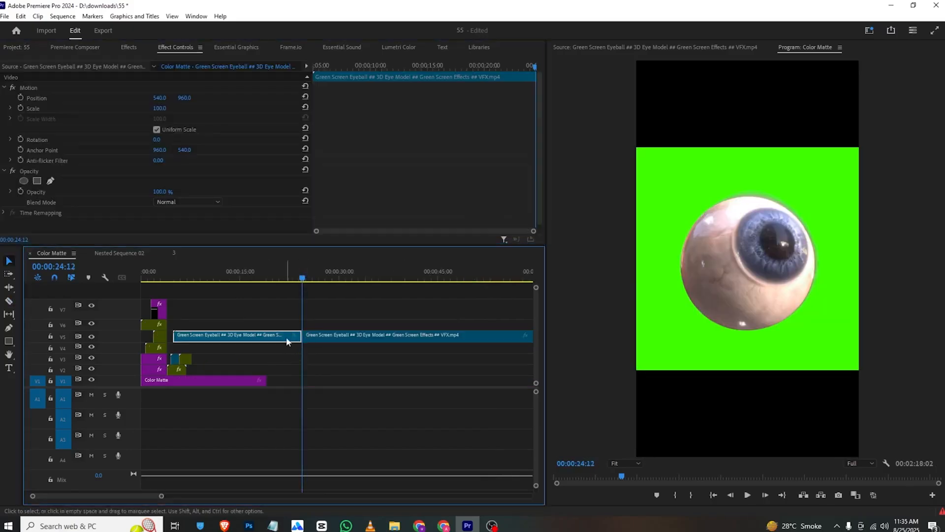
{"action": "key", "text": "Delete"}
Move the trimmed eyeball clip back onto V4, overlapping the end of Nested Sequence 05 and starting where Nested Sequence 04 ends
{"action": "left_click_drag", "start_coordinate": [321, 337], "coordinate": [205, 350]}
{"action": "key", "text": "Up"}
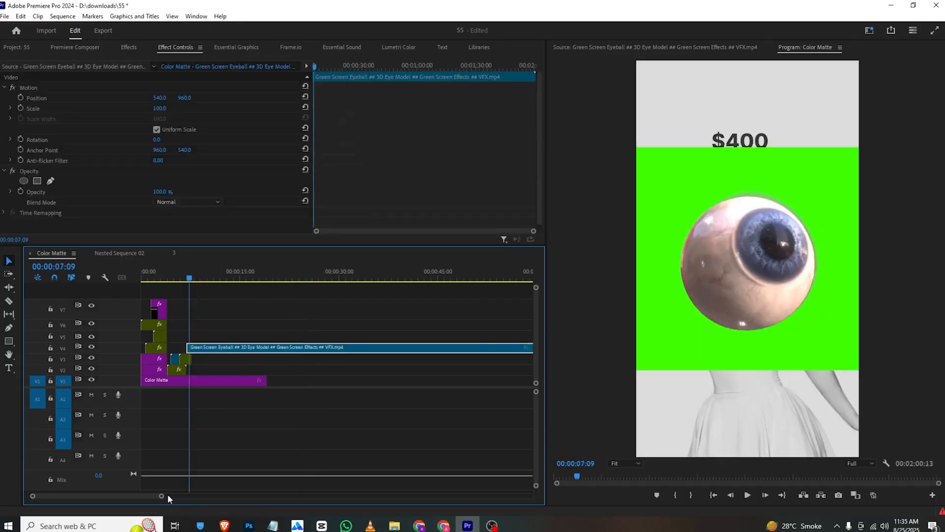
{"action": "left_click_drag", "start_coordinate": [158, 498], "coordinate": [86, 496]}
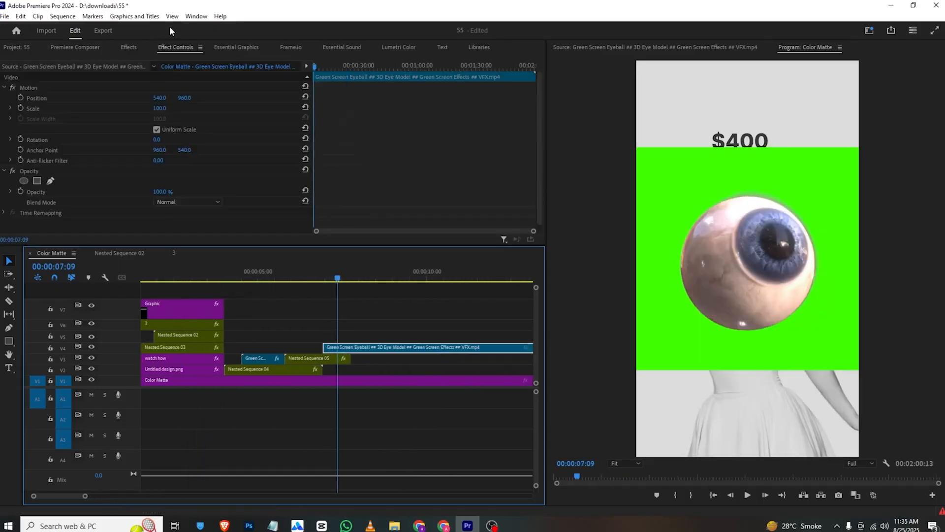
Apply Ultra Key to the eyeball clip and sample the green background as the key color
{"action": "left_click", "coordinate": [74, 47]}
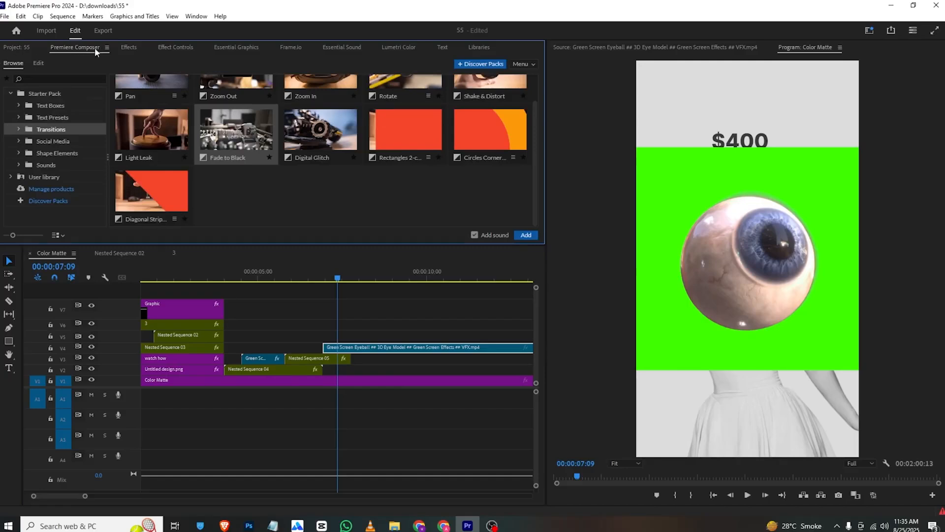
{"action": "left_click", "coordinate": [131, 49]}
{"action": "left_click", "coordinate": [67, 60]}
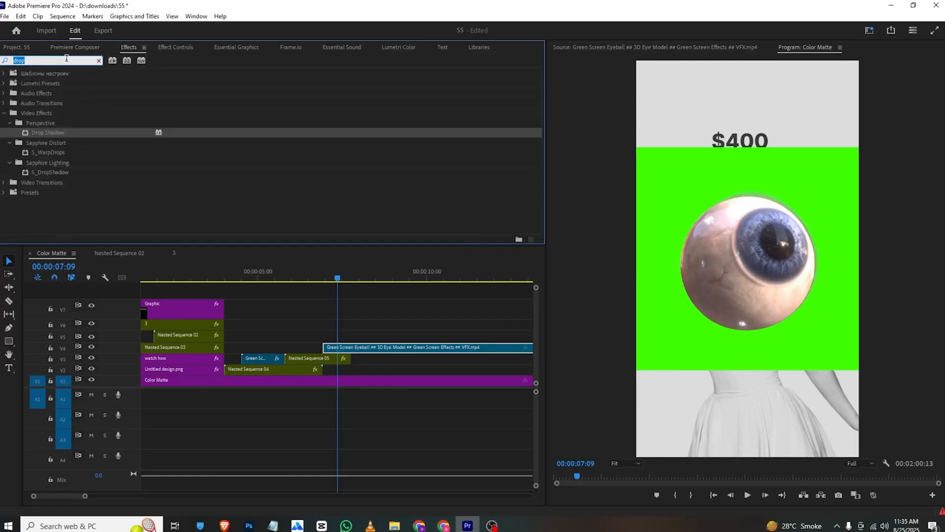
{"action": "type", "text": "ultra"}
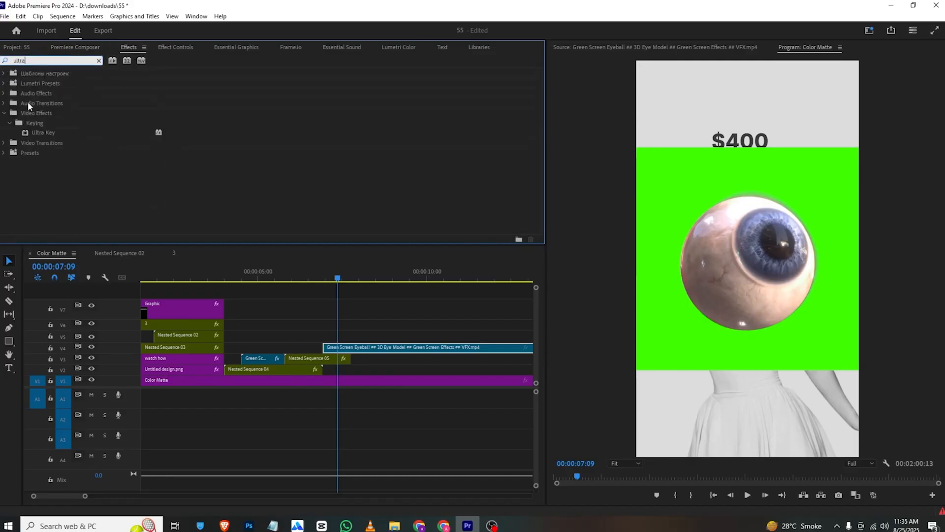
{"action": "left_click_drag", "start_coordinate": [394, 293], "coordinate": [446, 351]}
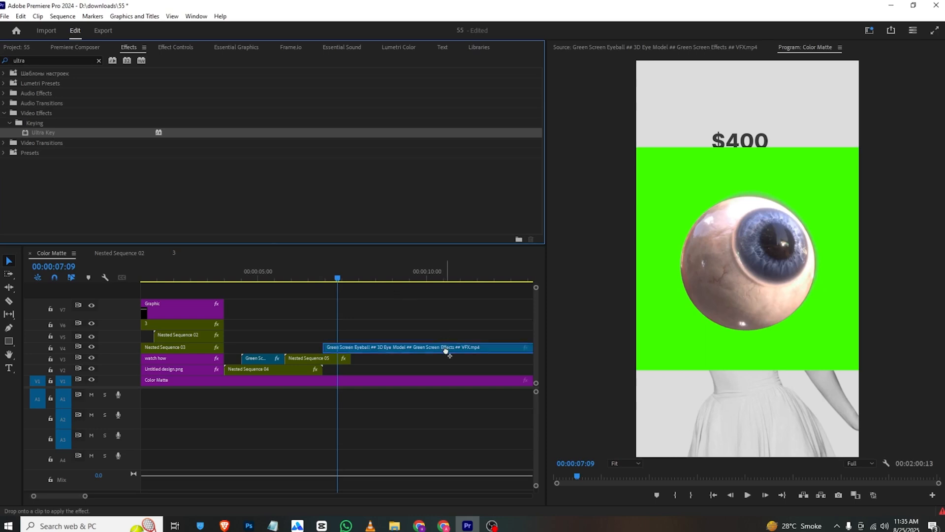
{"action": "left_click", "coordinate": [177, 49]}
{"action": "scroll", "coordinate": [119, 162], "scroll_direction": "down", "scroll_amount": 3}
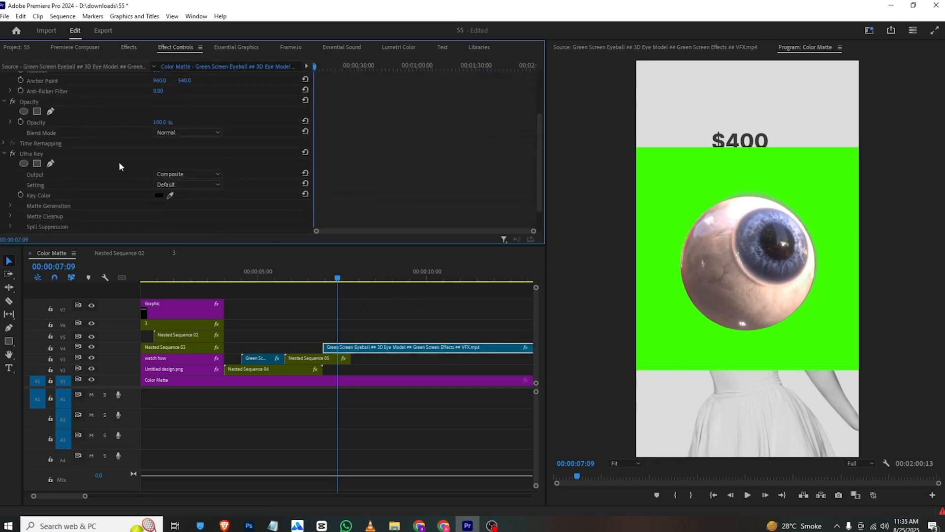
{"action": "left_click", "coordinate": [672, 181]}
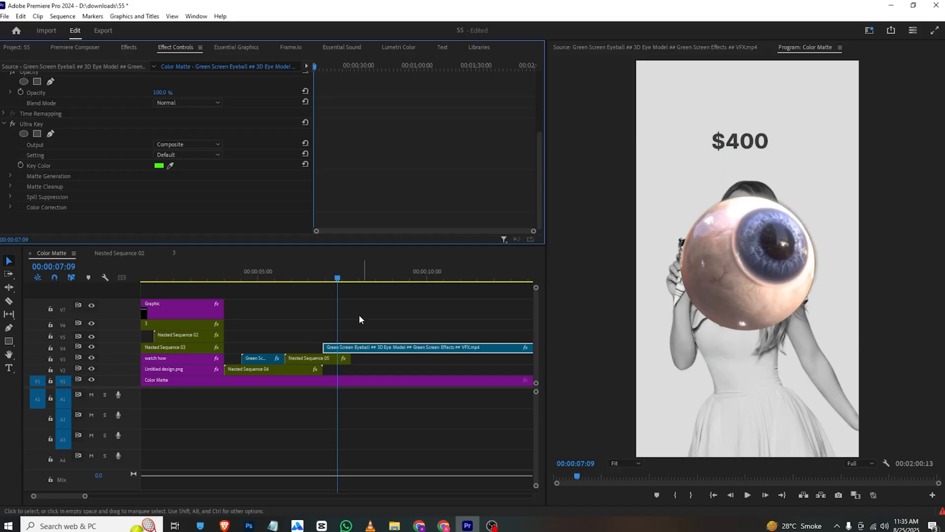
Shift the eyeball clip to start at the end of Nested Sequence 05 and check the eyeball scene in the VLC reference
{"action": "left_click_drag", "start_coordinate": [354, 343], "coordinate": [383, 347]}
{"action": "left_click", "coordinate": [356, 278]}
{"action": "left_click", "coordinate": [371, 526]}
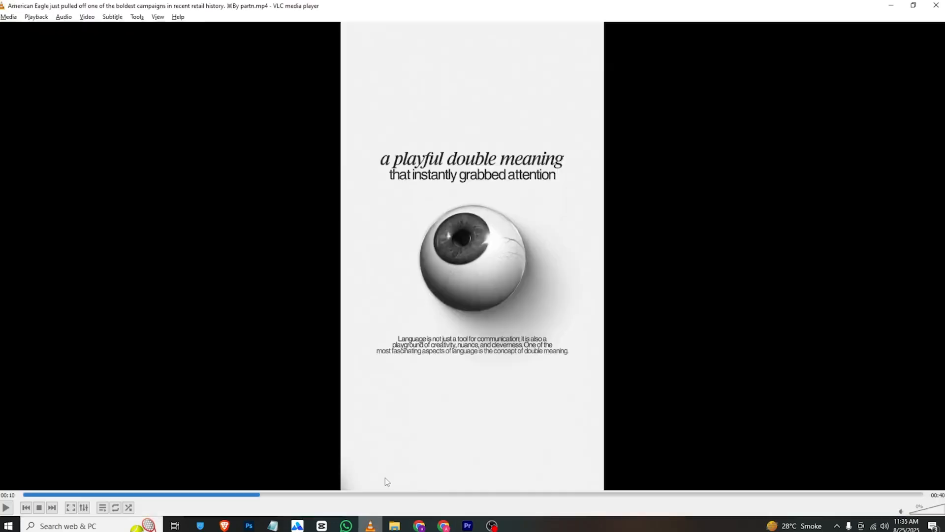
Return to Premiere Pro and apply the Black & White video effect to the green-screen eyeball clip on V4
{"action": "key", "text": "alt+Tab"}
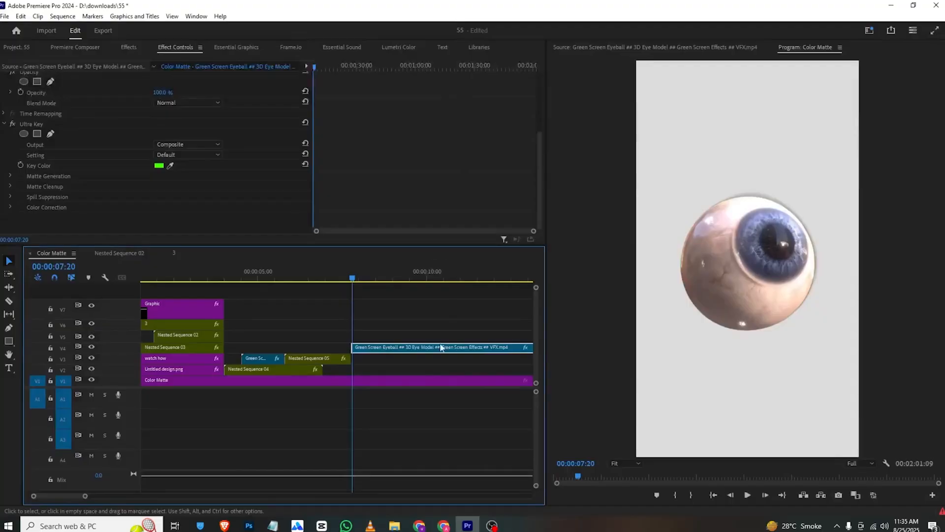
{"action": "left_click", "coordinate": [129, 47]}
{"action": "left_click", "coordinate": [77, 60]}
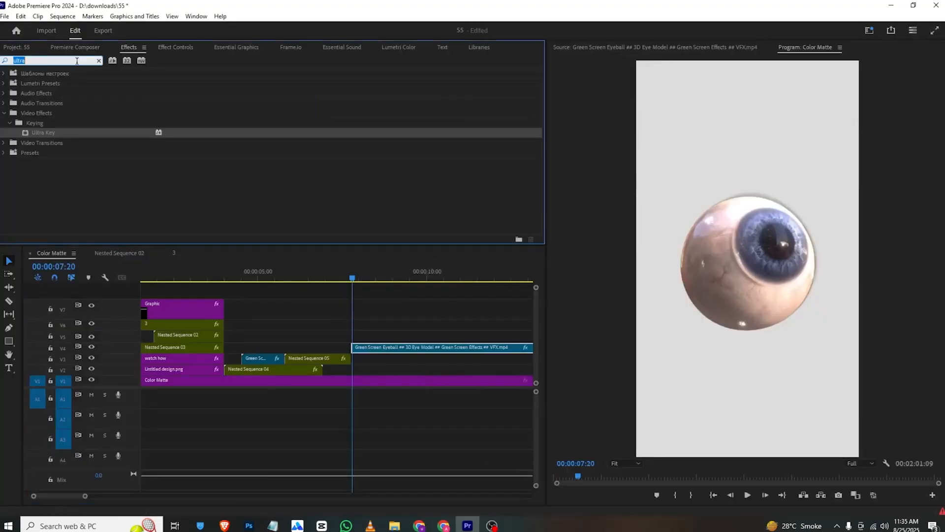
{"action": "type", "text": "black"}
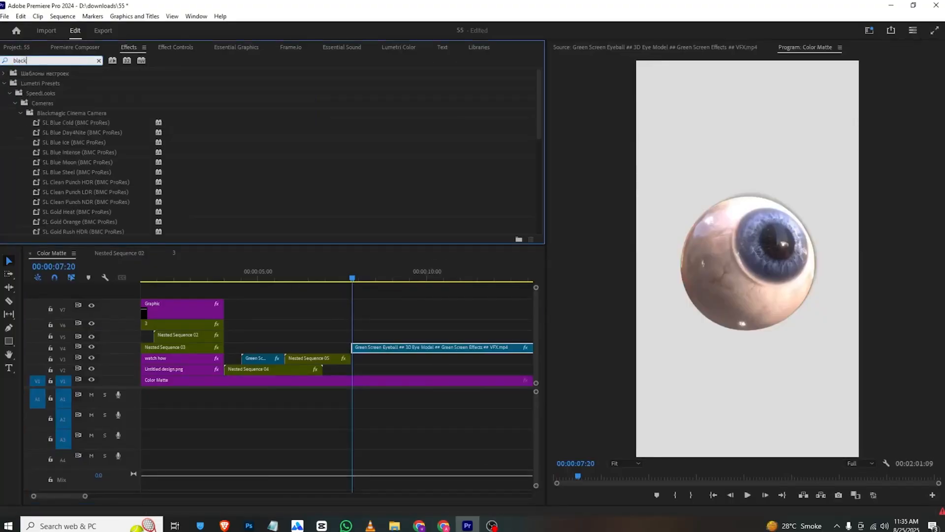
{"action": "scroll", "coordinate": [90, 151], "scroll_direction": "down", "scroll_amount": 10}
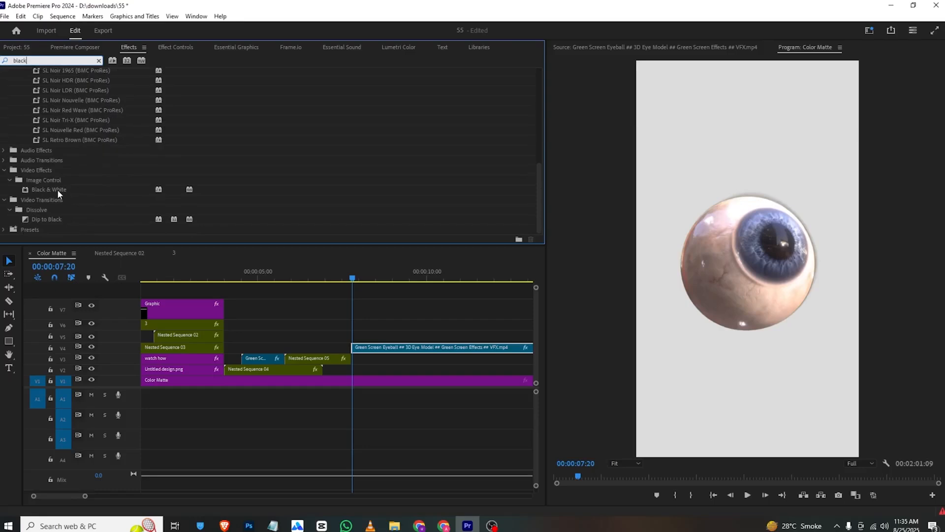
{"action": "left_click_drag", "start_coordinate": [61, 188], "coordinate": [377, 350]}
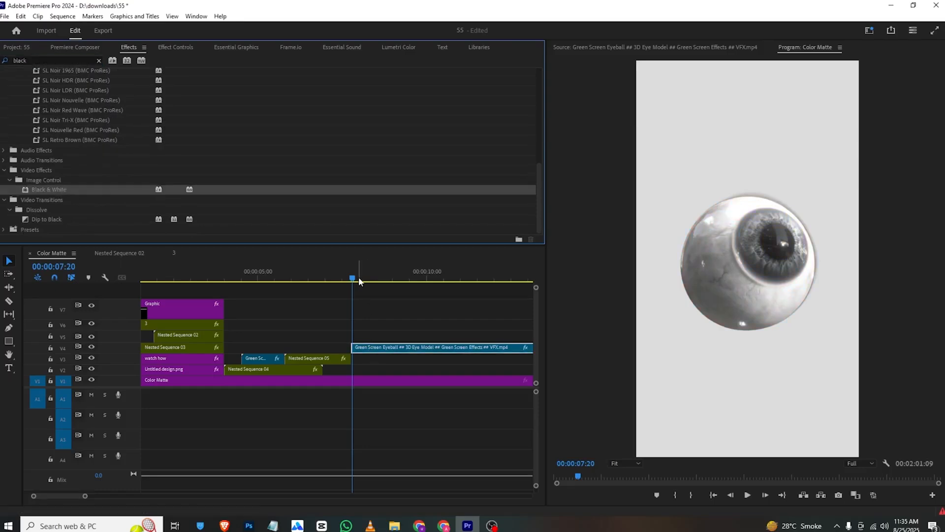
Set the eyeball clip's speed to 200% with Optical flow time interpolation
{"action": "left_click_drag", "start_coordinate": [355, 277], "coordinate": [391, 282]}
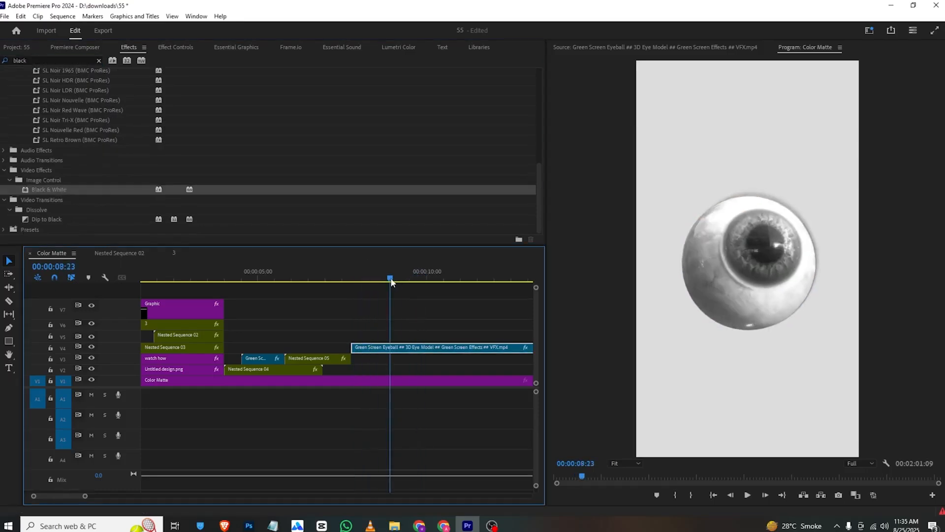
{"action": "key", "text": "ctrl+r"}
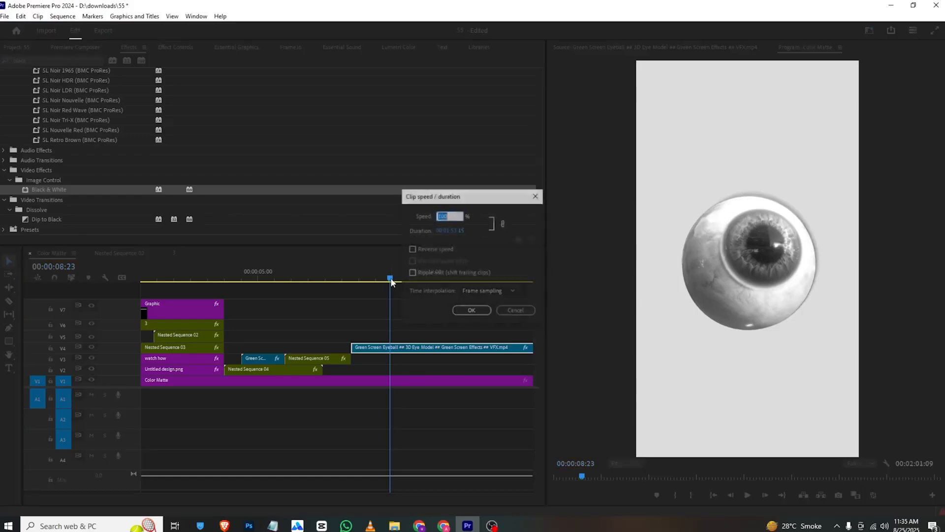
{"action": "type", "text": "200"}
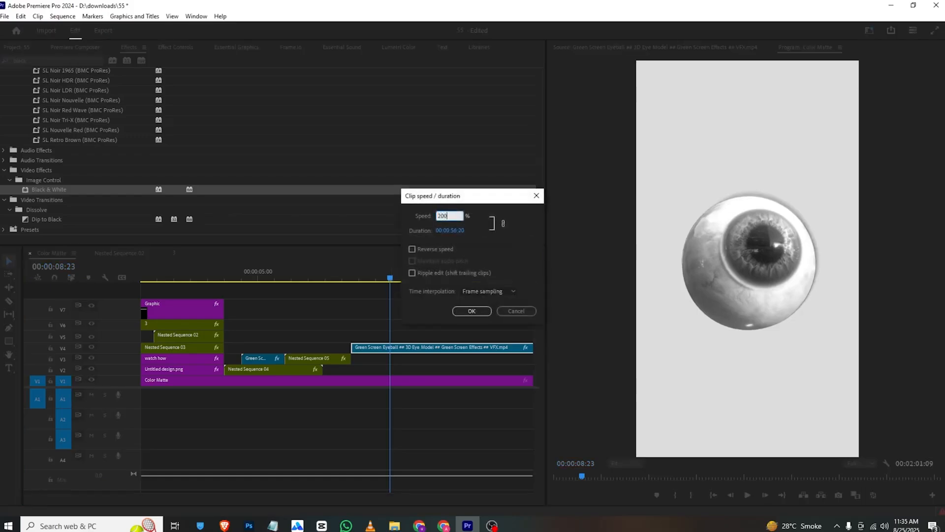
{"action": "key", "text": "Return"}
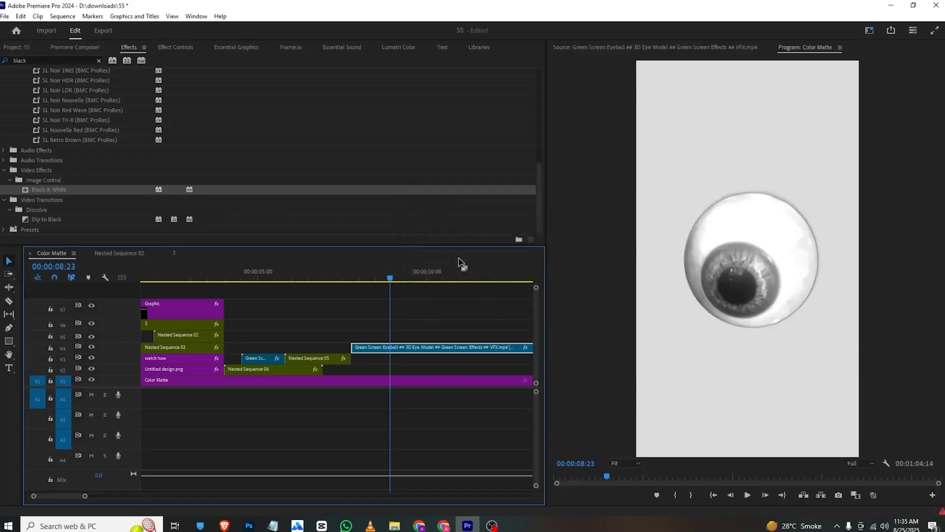
{"action": "key", "text": "ctrl+r"}
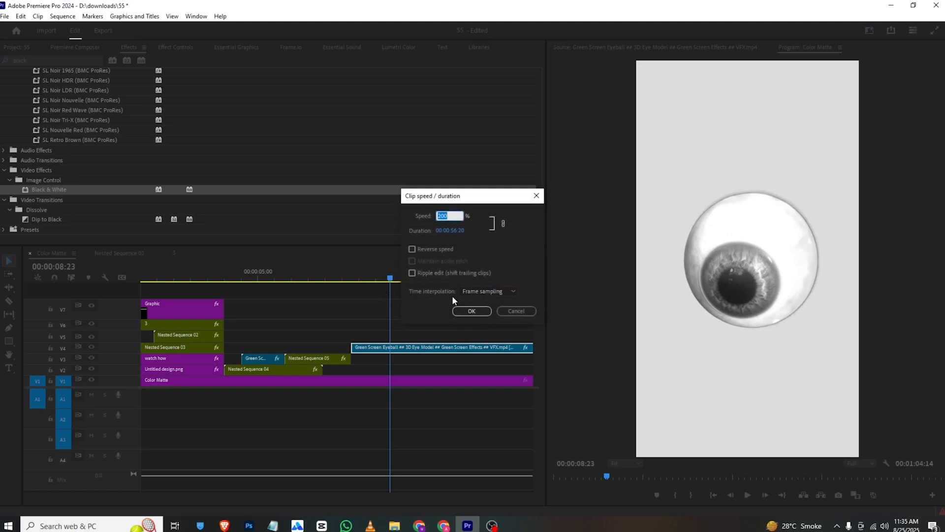
{"action": "left_click", "coordinate": [483, 291]}
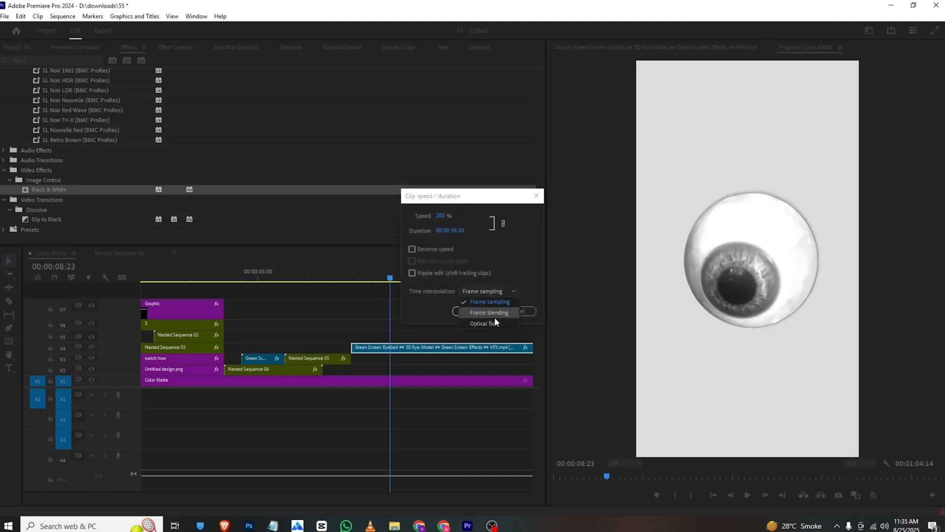
{"action": "left_click", "coordinate": [498, 324]}
{"action": "left_click", "coordinate": [471, 312]}
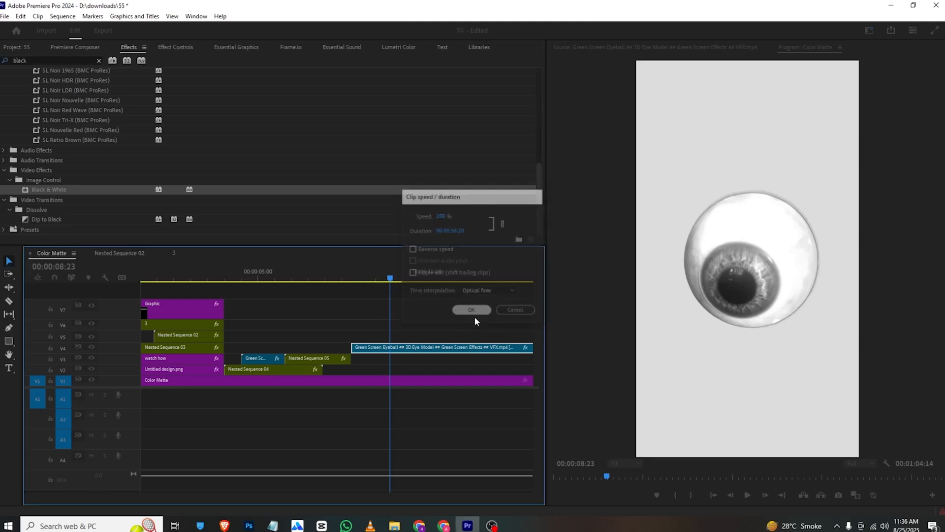
Play the sped-up eyeball clip from its start, cut it at about 00:00:09:22 and delete the part after the cut
{"action": "left_click", "coordinate": [350, 277]}
{"action": "key", "text": "space"}
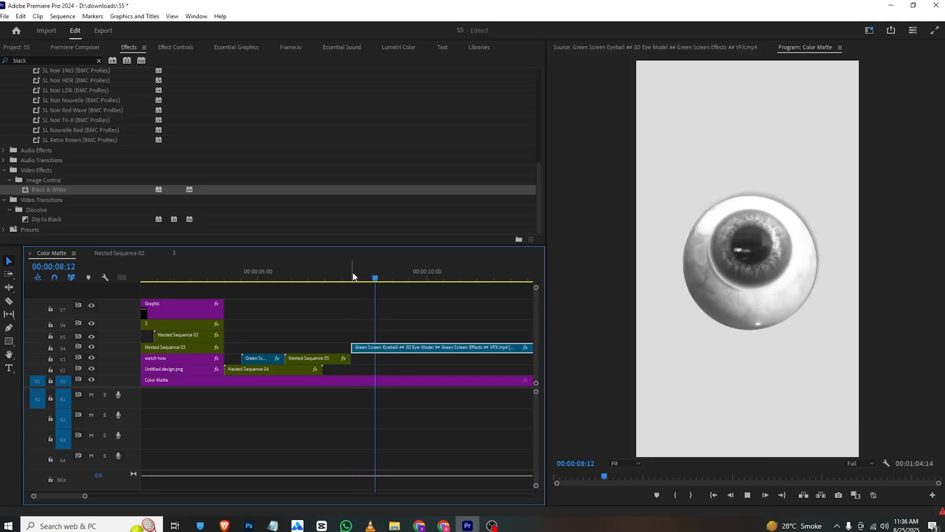
{"action": "key", "text": "space"}
{"action": "key", "text": "ctrl+k"}
{"action": "left_click", "coordinate": [441, 347]}
{"action": "key", "text": "Delete"}
Play the VLC reference on to the "and put their Denim" scene, and switch back to Premiere Pro
{"action": "left_click", "coordinate": [370, 526]}
{"action": "key", "text": "space"}
{"action": "key", "text": "space"}
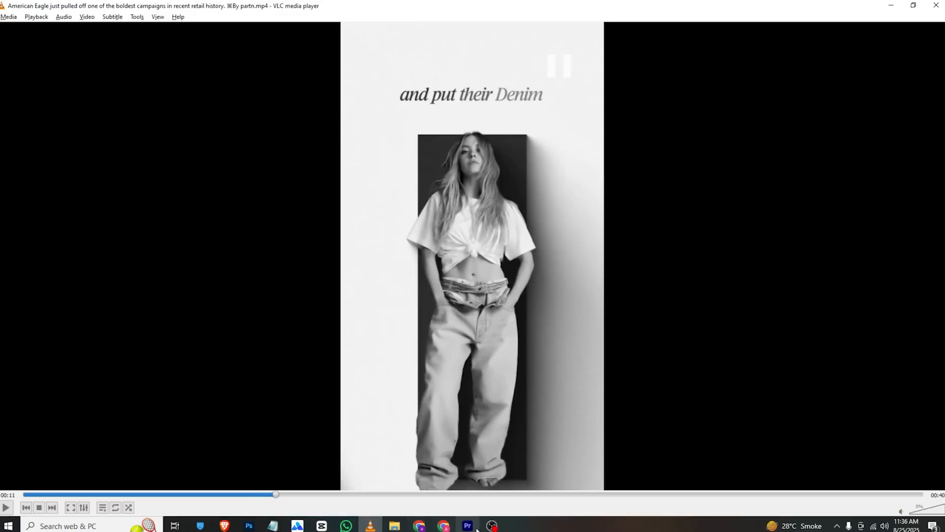
{"action": "left_click", "coordinate": [467, 526]}
Keyframe the eyeball's Position at 00:00:09:12, set its vertical position to 2325 at 00:00:09:17, and save the project
{"action": "mouse_move", "coordinate": [416, 279]}
{"action": "left_mouse_down"}
{"action": "mouse_move", "coordinate": [401, 278]}
{"action": "mouse_move", "coordinate": [420, 285]}
{"action": "mouse_move", "coordinate": [409, 288]}
{"action": "left_mouse_up"}
{"action": "left_click", "coordinate": [405, 347]}
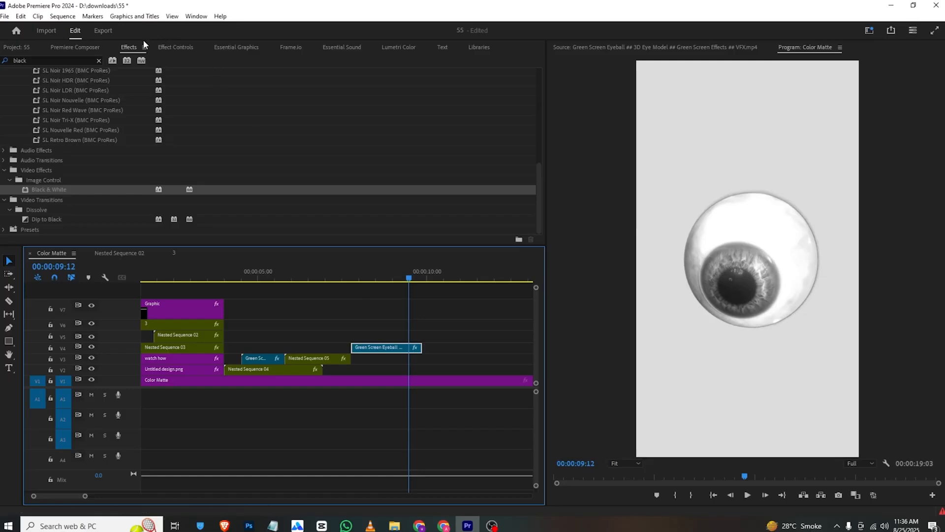
{"action": "left_click", "coordinate": [173, 47]}
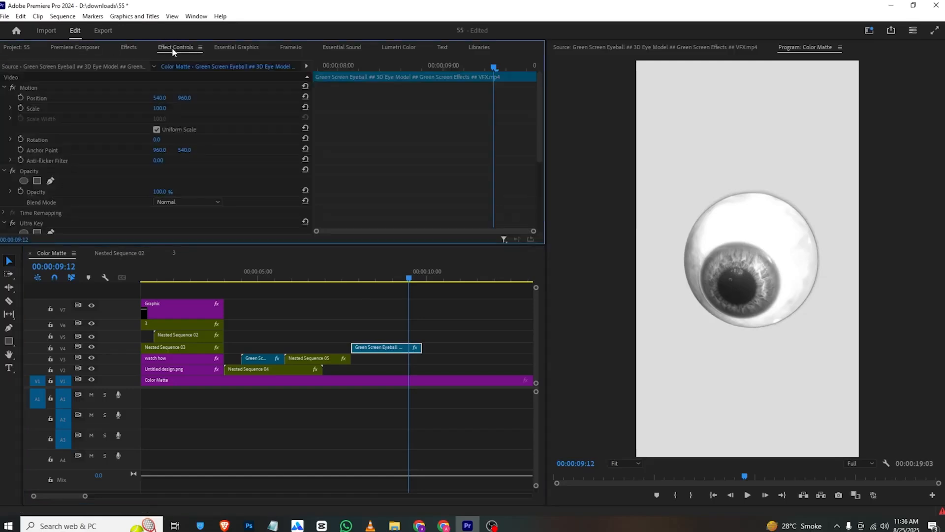
{"action": "left_click", "coordinate": [21, 98]}
{"action": "left_click_drag", "start_coordinate": [494, 61], "coordinate": [517, 64]}
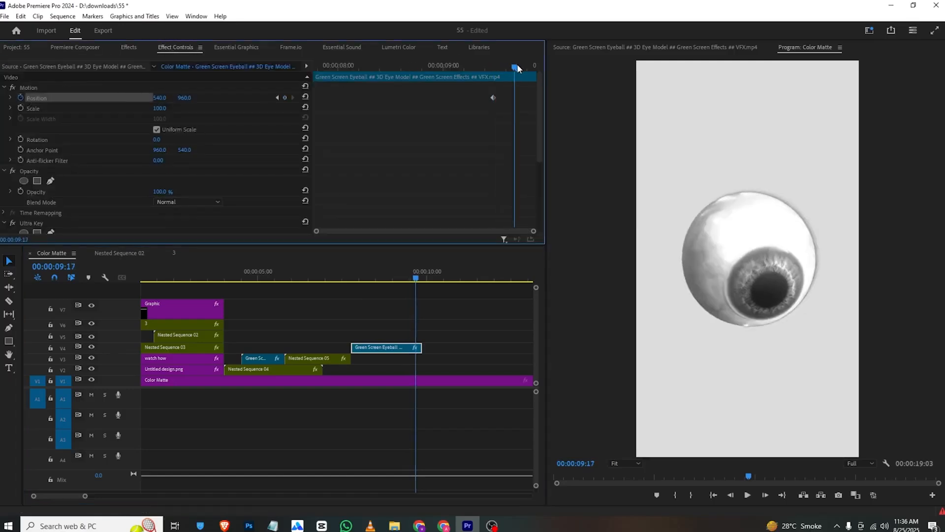
{"action": "left_click_drag", "start_coordinate": [191, 99], "coordinate": [186, 150]}
{"action": "key", "text": "ctrl+s"}
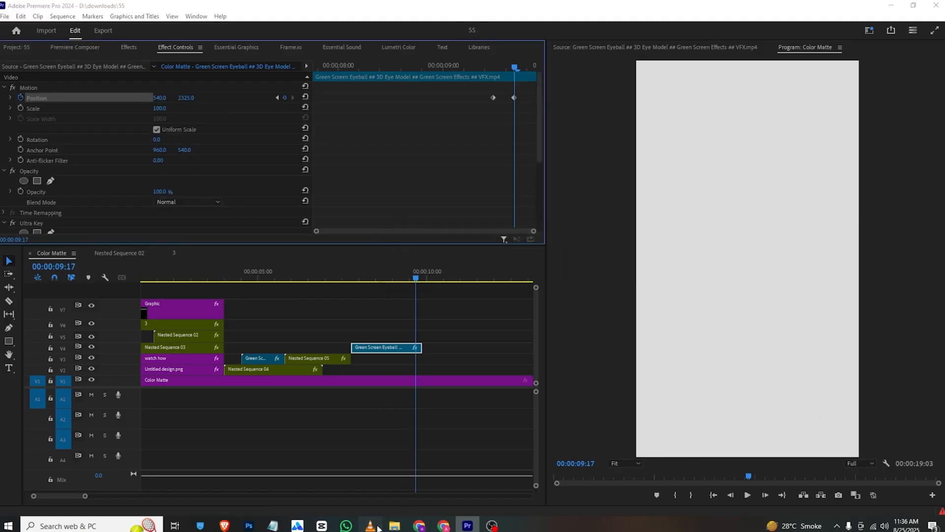
Following the VLC reference, draw a tall gray rectangle at the eyeball clip's end, 00:00:09:22, and set its horizontal position to 497
{"action": "left_click", "coordinate": [371, 526]}
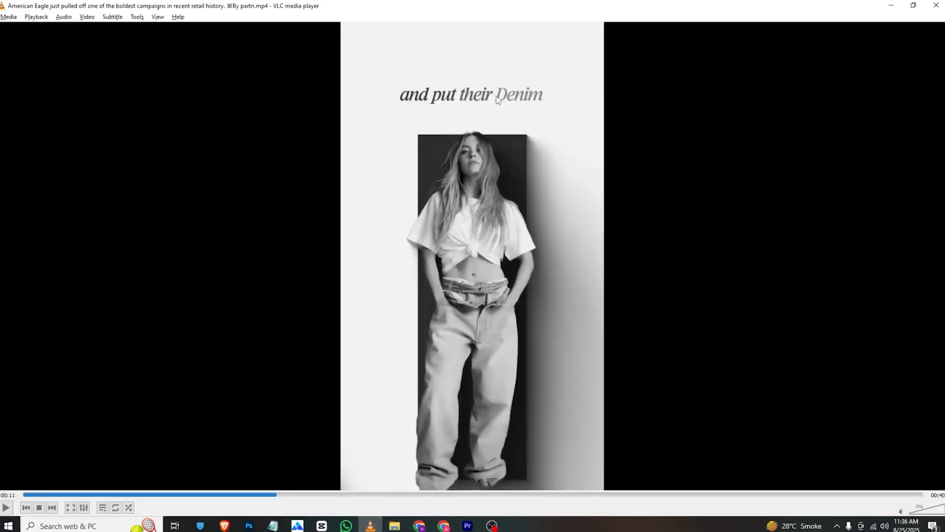
{"action": "left_click", "coordinate": [467, 526]}
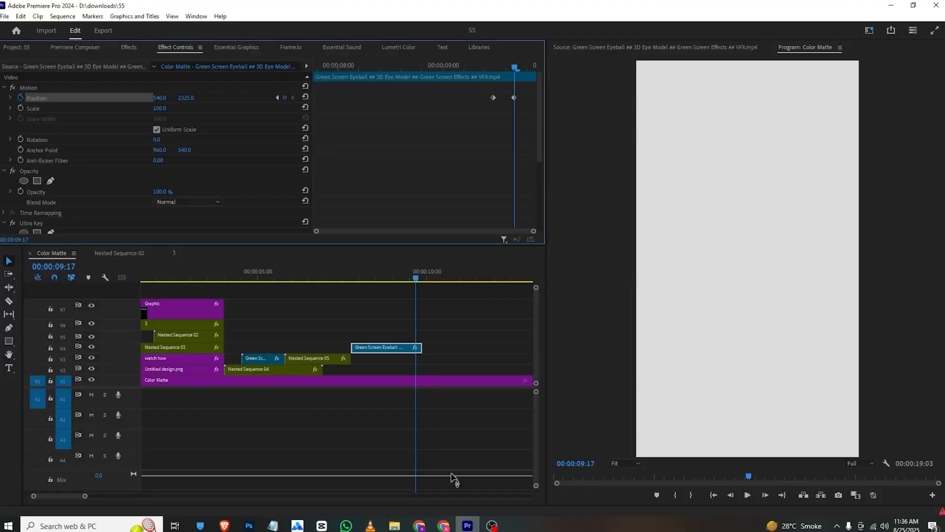
{"action": "left_click_drag", "start_coordinate": [417, 277], "coordinate": [424, 279]}
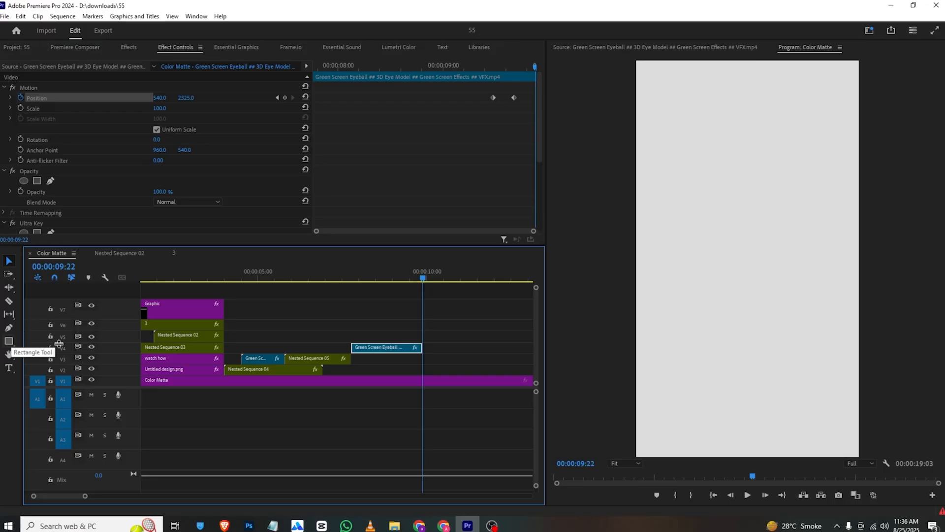
{"action": "key", "text": "ctrl+shift+a"}
{"action": "left_click", "coordinate": [9, 340]}
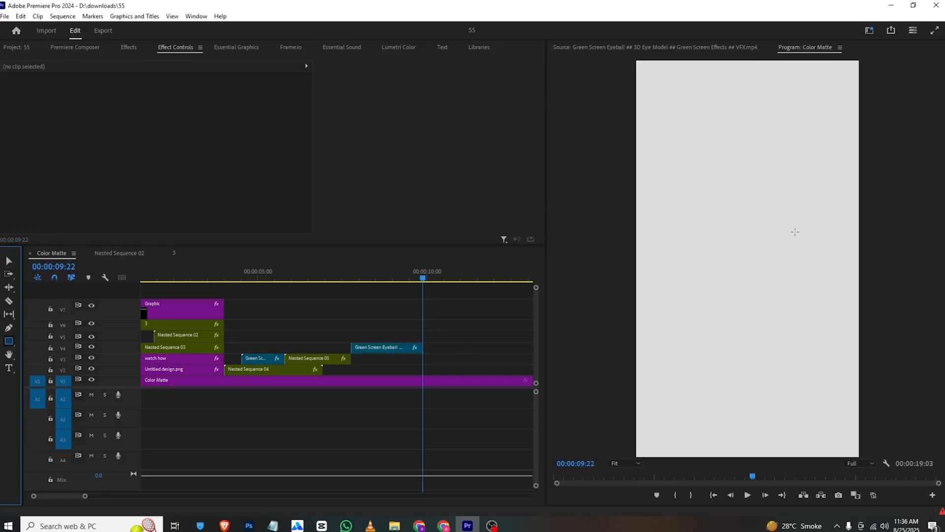
{"action": "mouse_move", "coordinate": [713, 156]}
{"action": "left_mouse_down"}
{"action": "mouse_move", "coordinate": [764, 205]}
{"action": "mouse_move", "coordinate": [793, 472]}
{"action": "mouse_move", "coordinate": [807, 472]}
{"action": "left_mouse_up"}
{"action": "left_click_drag", "start_coordinate": [158, 97], "coordinate": [137, 98]}
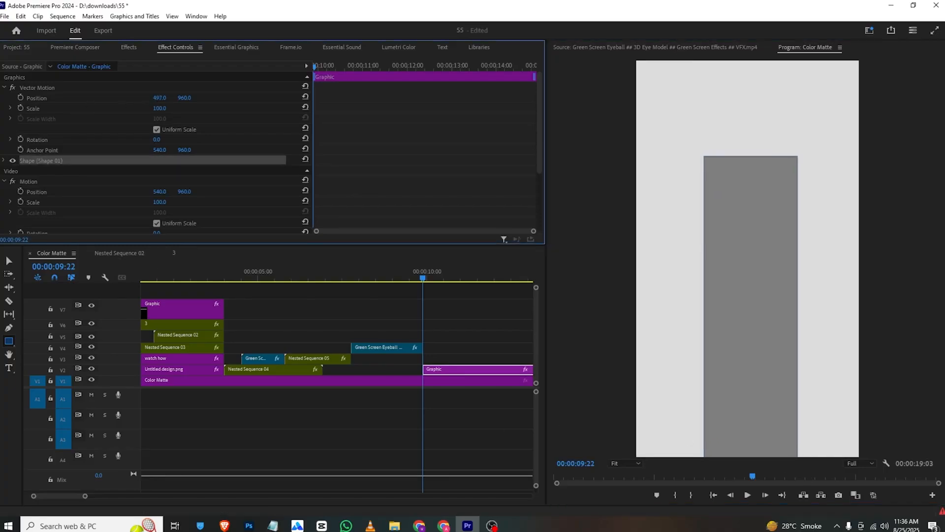
Place Untitled design (4).png on V3 above the rectangle graphic, starting at 00:00:09:22
{"action": "left_click", "coordinate": [445, 319]}
{"action": "left_click", "coordinate": [27, 47]}
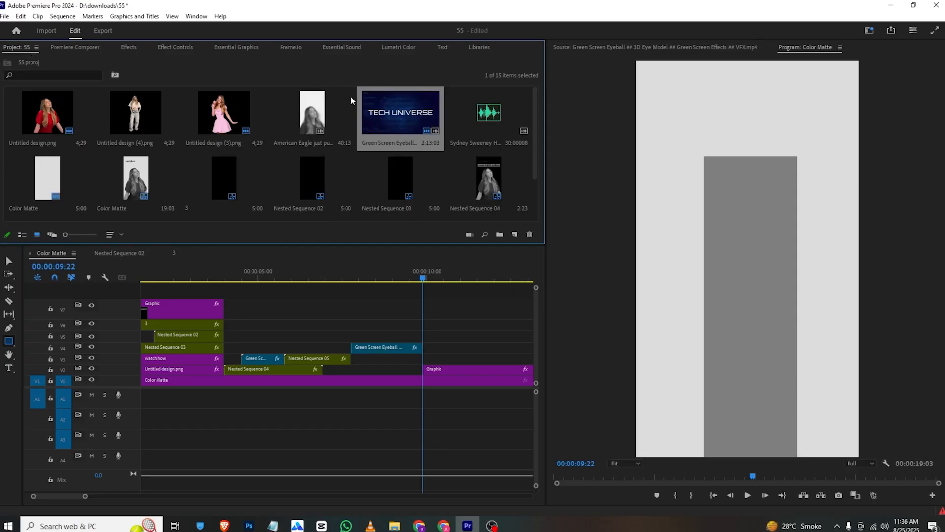
{"action": "left_click_drag", "start_coordinate": [144, 111], "coordinate": [432, 362]}
Copy the Black & White effect from the eyeball clip to Untitled design (4).png
{"action": "left_click", "coordinate": [379, 347]}
{"action": "scroll", "coordinate": [149, 108], "scroll_direction": "down", "scroll_amount": 2}
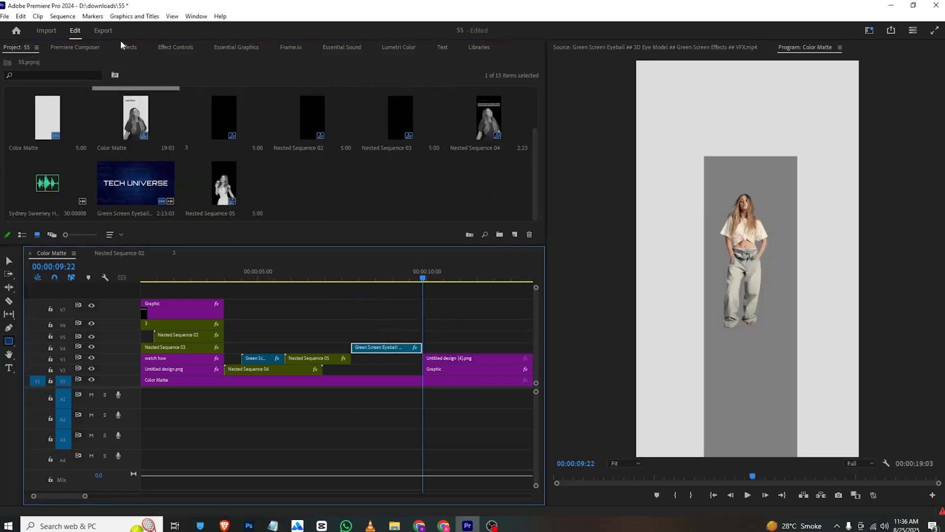
{"action": "left_click", "coordinate": [175, 46]}
{"action": "scroll", "coordinate": [41, 195], "scroll_direction": "down", "scroll_amount": 2}
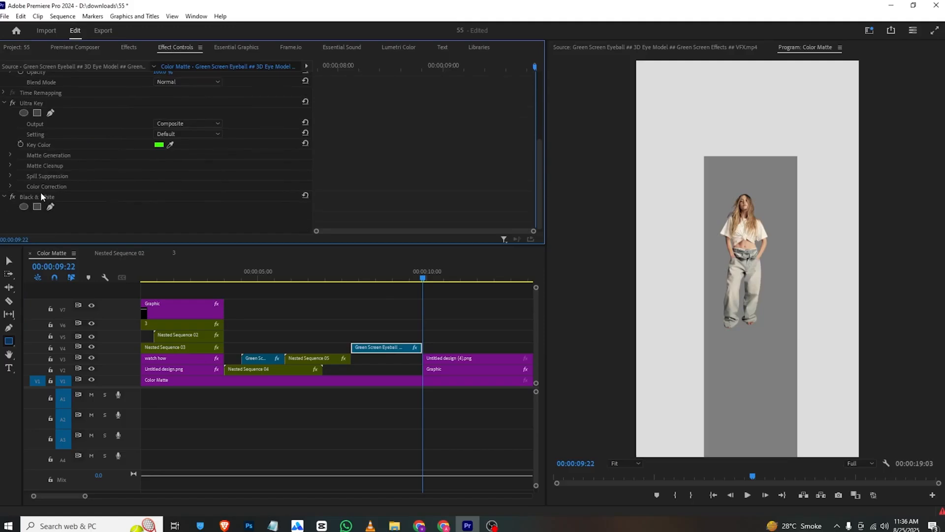
{"action": "left_click", "coordinate": [48, 199]}
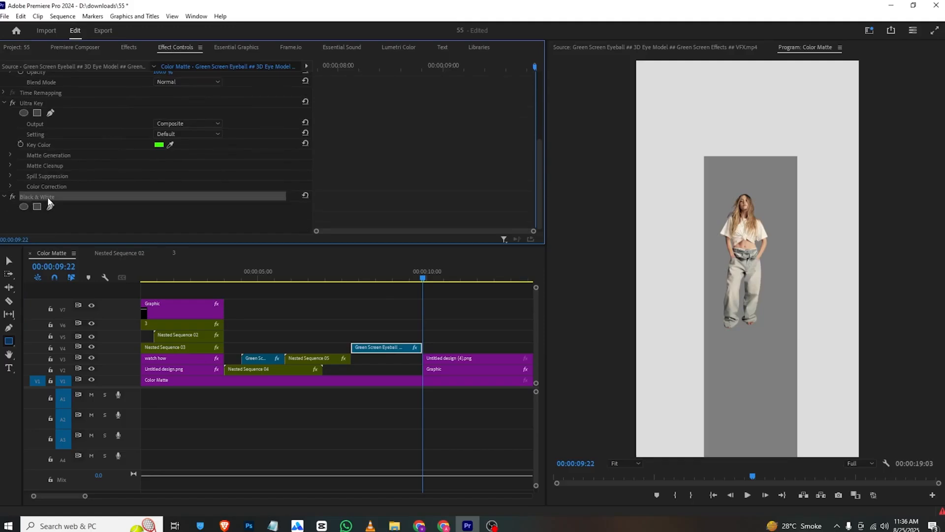
{"action": "left_click", "coordinate": [472, 357]}
{"action": "key", "text": "ctrl+v"}
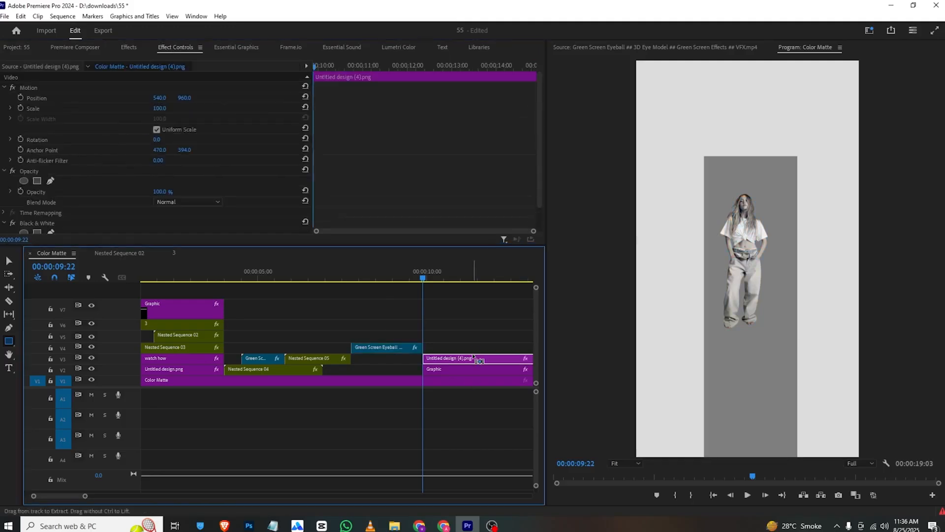
Enlarge and lower the woman cutout so her head rises above the rectangle, and compare it with the VLC reference
{"action": "mouse_move", "coordinate": [160, 111]}
{"action": "left_mouse_down"}
{"action": "mouse_move", "coordinate": [197, 108]}
{"action": "mouse_move", "coordinate": [153, 96]}
{"action": "mouse_move", "coordinate": [182, 110]}
{"action": "mouse_move", "coordinate": [189, 100]}
{"action": "mouse_move", "coordinate": [167, 109]}
{"action": "left_mouse_up"}
{"action": "left_click", "coordinate": [370, 525]}
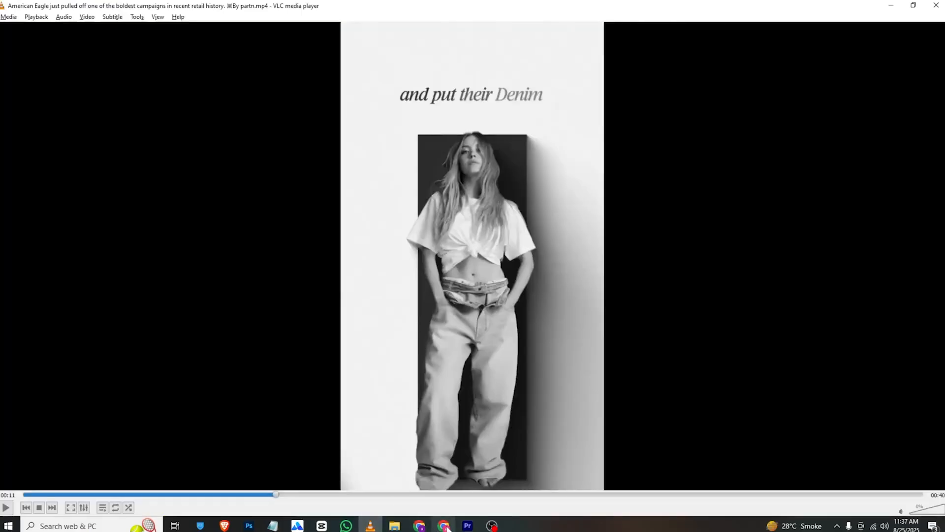
{"action": "left_click", "coordinate": [468, 526]}
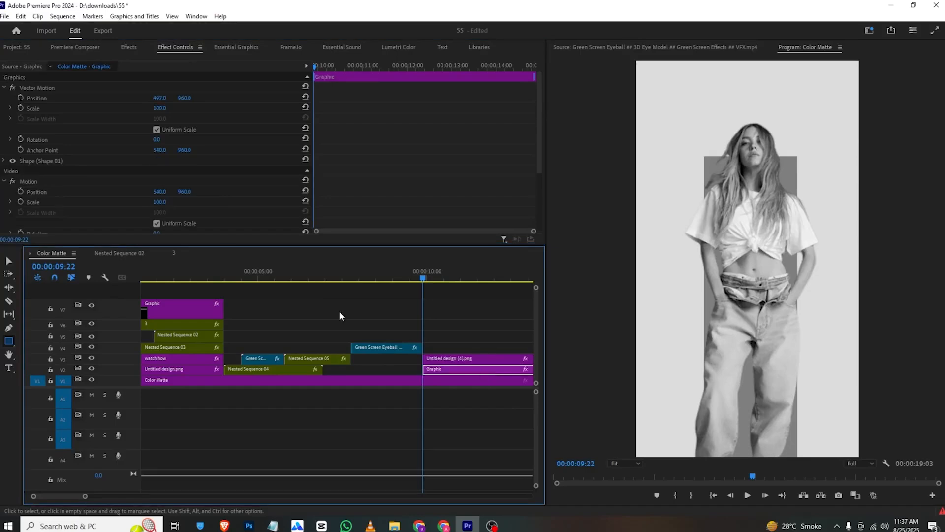
Try the Darken and Screen blend modes on the rectangle graphic, and set its blend mode to Difference
{"action": "scroll", "coordinate": [199, 165], "scroll_direction": "down", "scroll_amount": 4}
{"action": "left_click", "coordinate": [187, 207]}
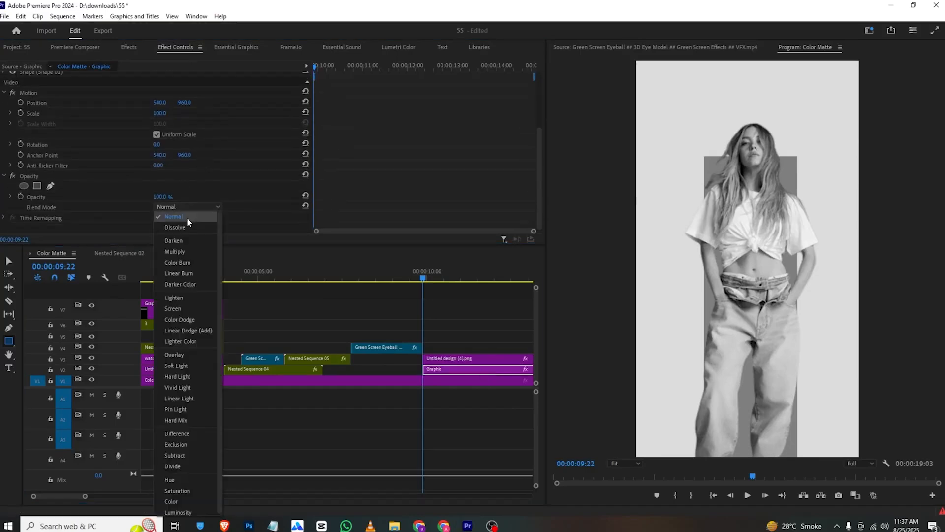
{"action": "left_click", "coordinate": [193, 241]}
{"action": "left_click", "coordinate": [190, 209]}
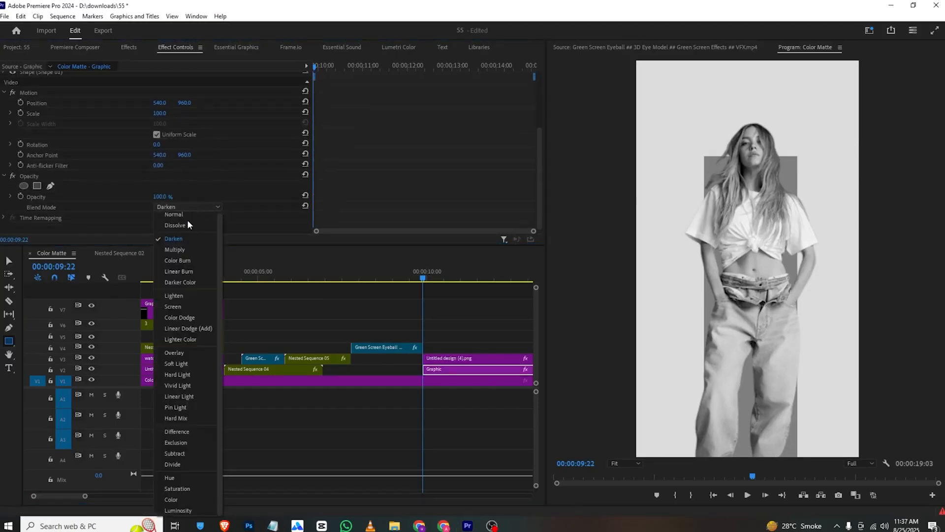
{"action": "left_click", "coordinate": [179, 305]}
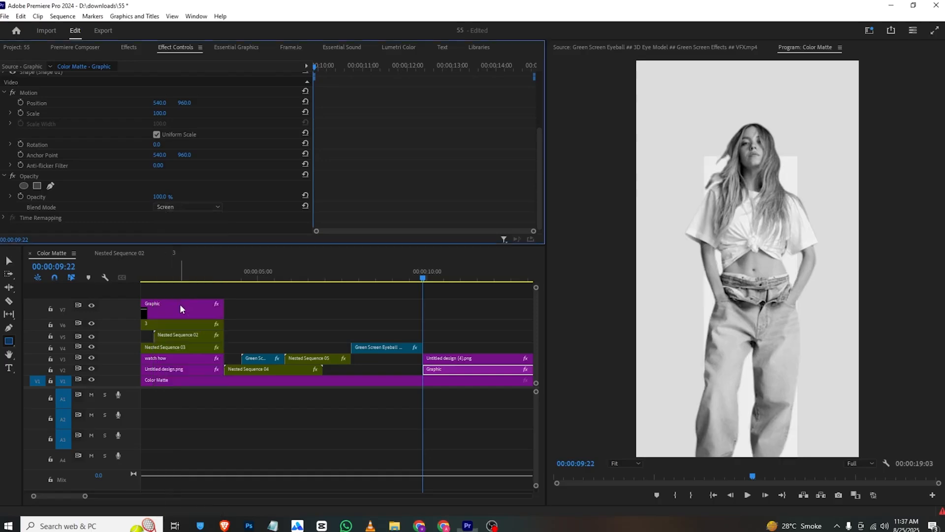
{"action": "left_click", "coordinate": [178, 207]}
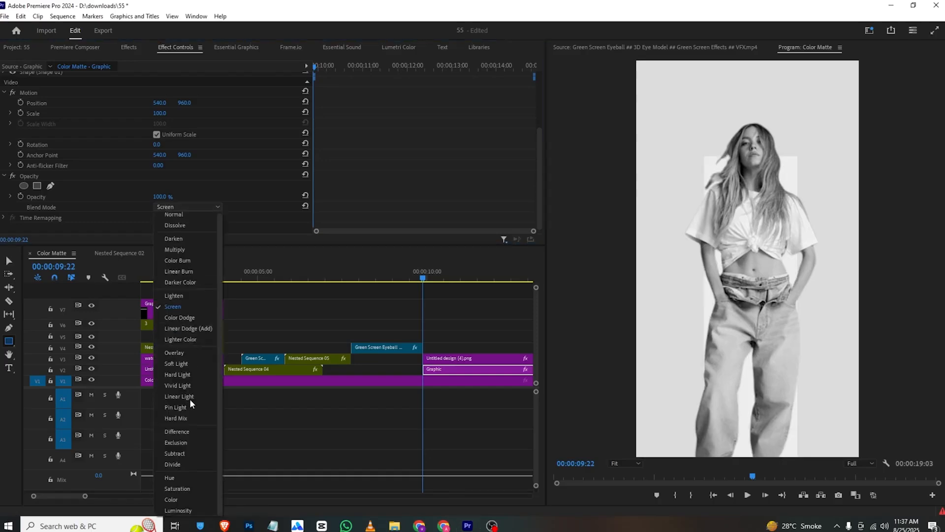
{"action": "left_click", "coordinate": [186, 431]}
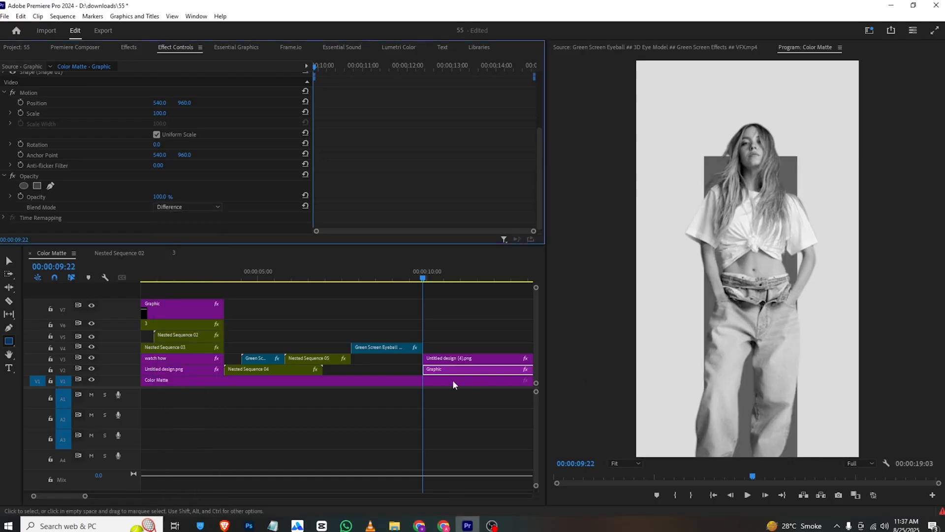
Enlarge the rectangle graphic slightly and raise the woman cutout to a vertical position of 1114
{"action": "left_click_drag", "start_coordinate": [159, 113], "coordinate": [168, 114]}
{"action": "left_click", "coordinate": [483, 359]}
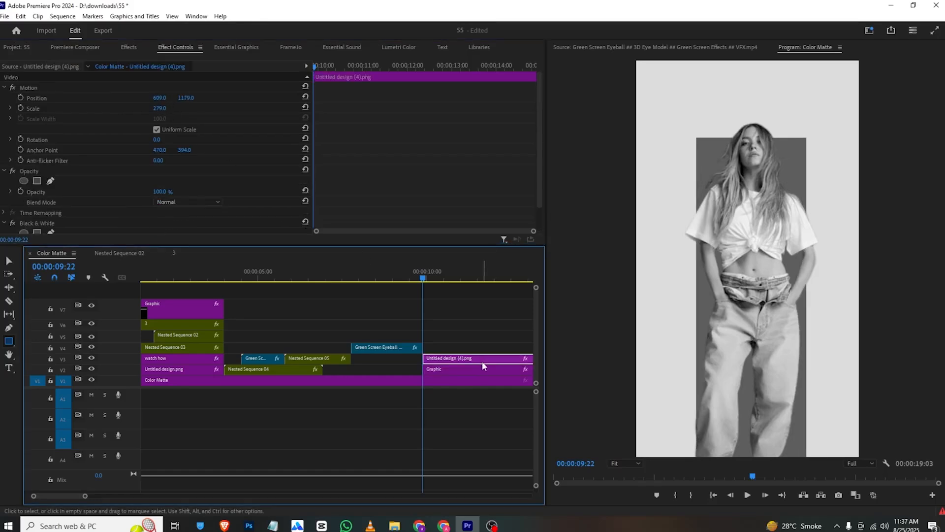
{"action": "left_click_drag", "start_coordinate": [187, 98], "coordinate": [165, 98]}
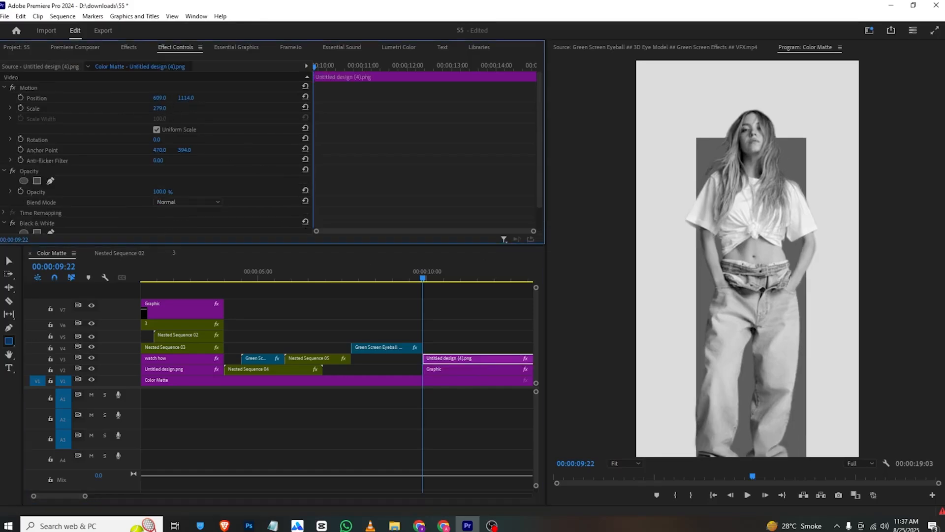
Scrub the VLC reference to 00:12 to examine how the cutout, rectangle and text move in the denim scene
{"action": "left_click", "coordinate": [370, 526]}
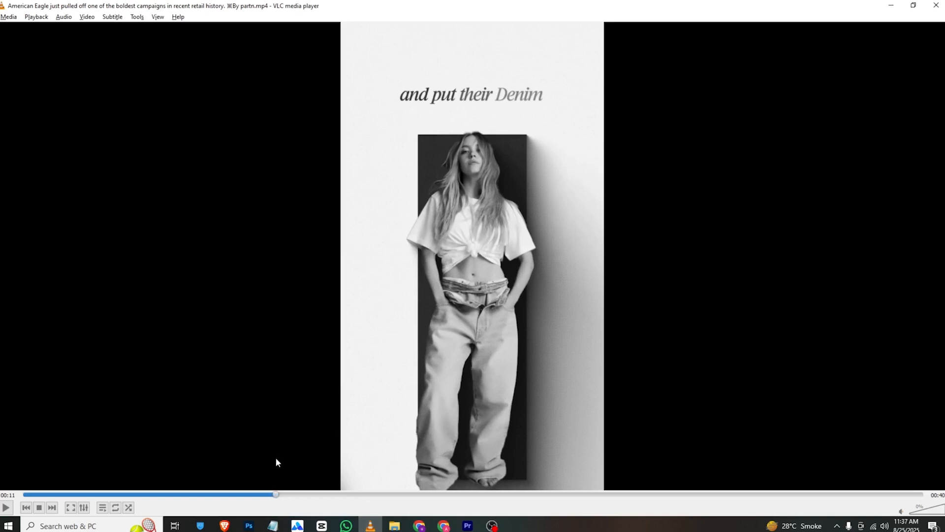
{"action": "left_click_drag", "start_coordinate": [279, 498], "coordinate": [311, 498]}
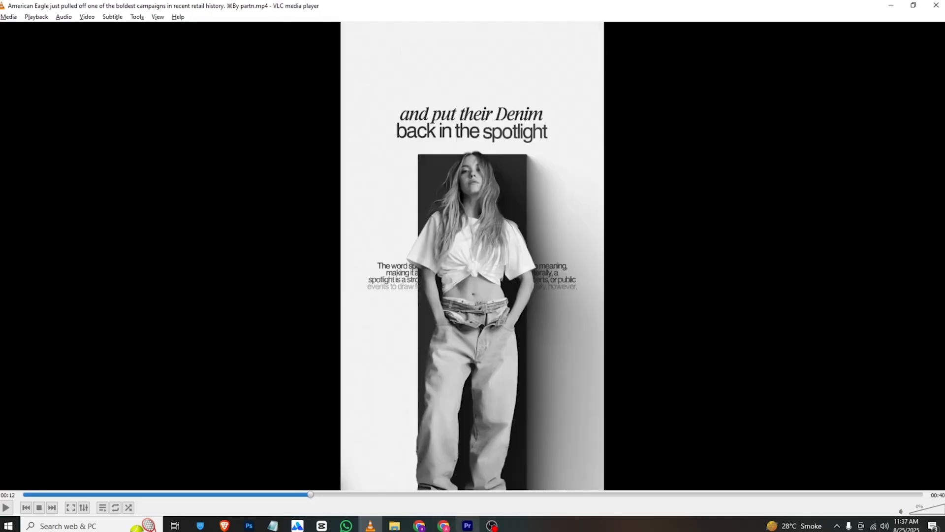
{"action": "left_click", "coordinate": [468, 525]}
Nest Untitled design (4).png and the rectangle graphic together, keeping the default sequence name
{"action": "left_click", "coordinate": [460, 369], "text": "shift"}
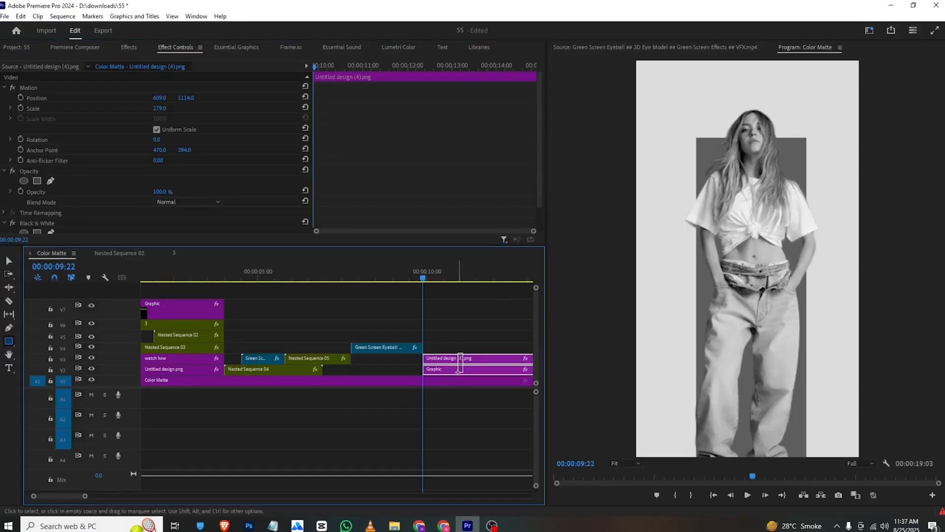
{"action": "right_click", "coordinate": [458, 369]}
{"action": "left_click", "coordinate": [477, 295]}
{"action": "key", "text": "Return"}
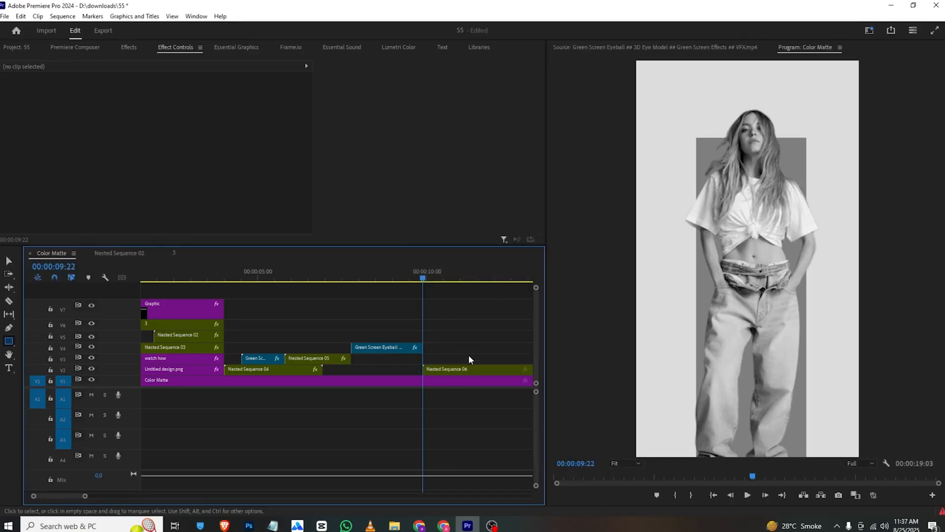
Animate Nested Sequence 06 downward with position keyframes at 00:00:10:22 (540, 960) and 00:00:11:08 (540, 1052)
{"action": "left_click_drag", "start_coordinate": [425, 278], "coordinate": [458, 277]}
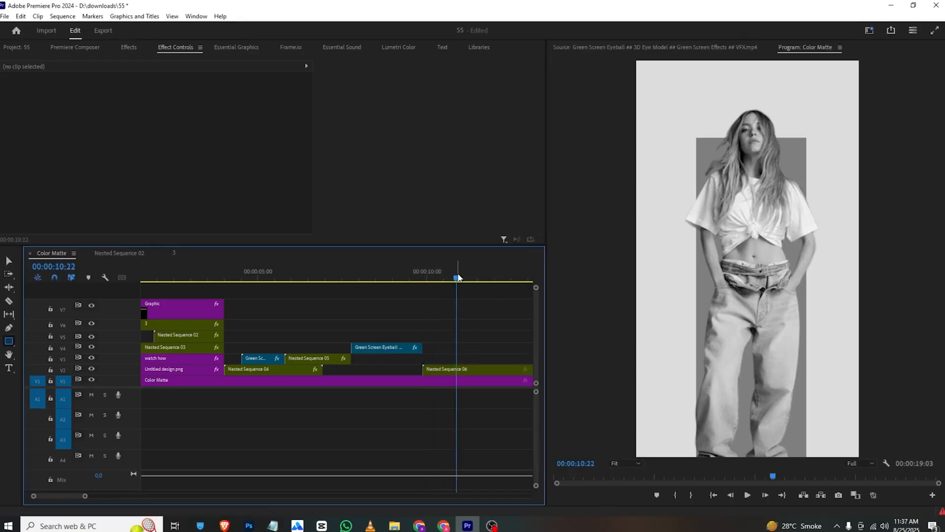
{"action": "left_click", "coordinate": [467, 369]}
{"action": "left_click", "coordinate": [20, 98]}
{"action": "left_click_drag", "start_coordinate": [358, 67], "coordinate": [379, 69]}
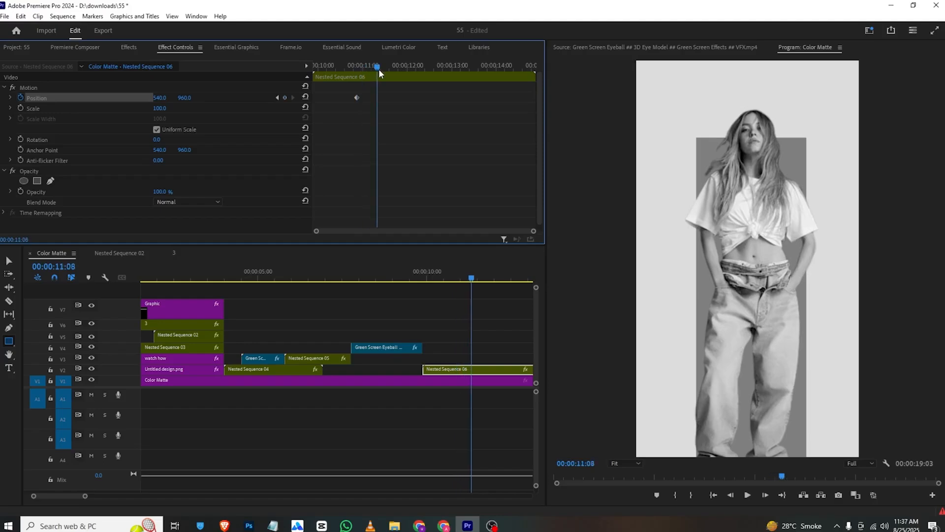
{"action": "left_click_drag", "start_coordinate": [184, 97], "coordinate": [210, 97]}
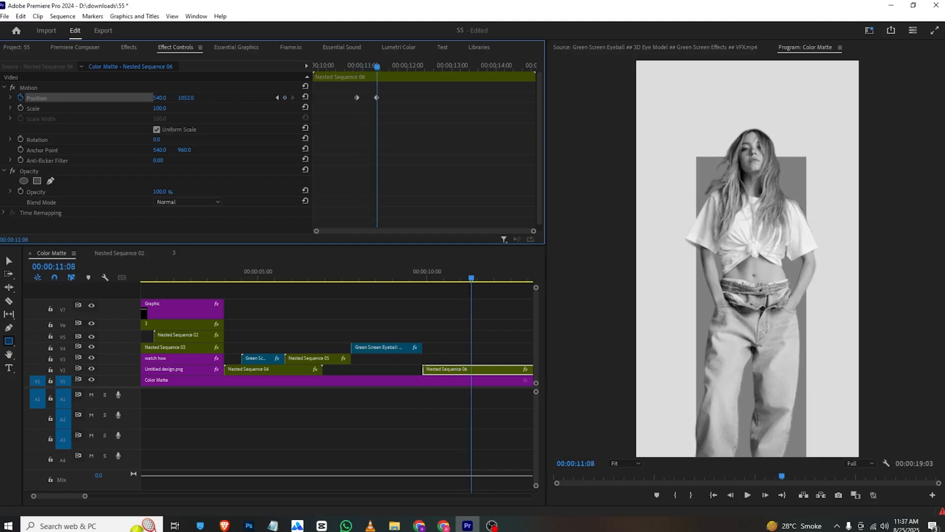
{"action": "left_click", "coordinate": [431, 293]}
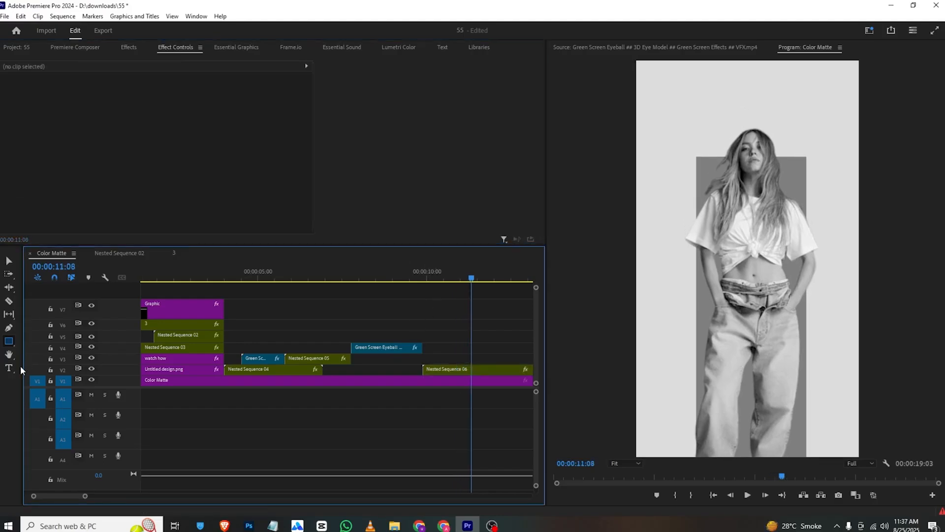
Duplicate Nested Sequence 03 on V4 over Nested Sequence 06, starting at about 00:00:11:00
{"action": "key", "text": "v"}
{"action": "double_click", "coordinate": [172, 349]}
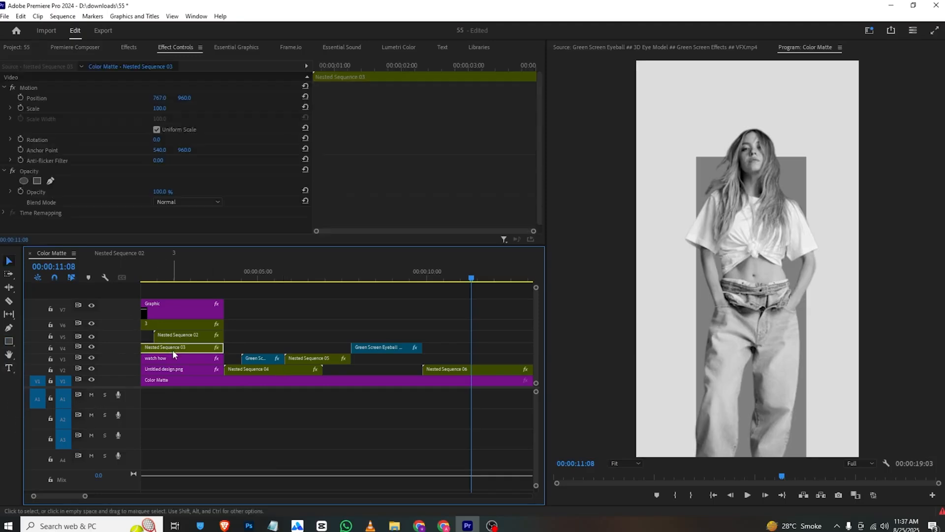
{"action": "left_click_drag", "start_coordinate": [155, 350], "coordinate": [505, 350]}
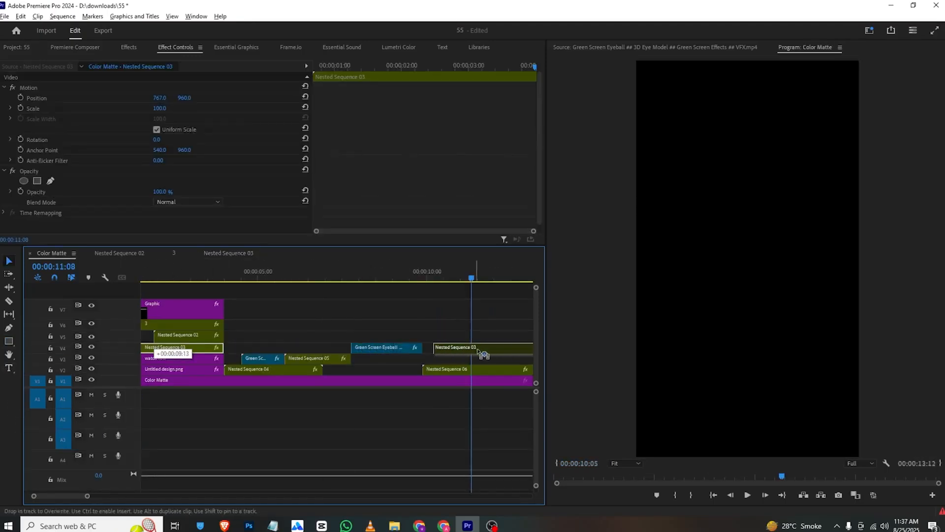
Check the downward movement, then enlarge and reposition the Nested Sequence 03 copy with the playhead at 00:00:12:09
{"action": "left_click", "coordinate": [476, 369]}
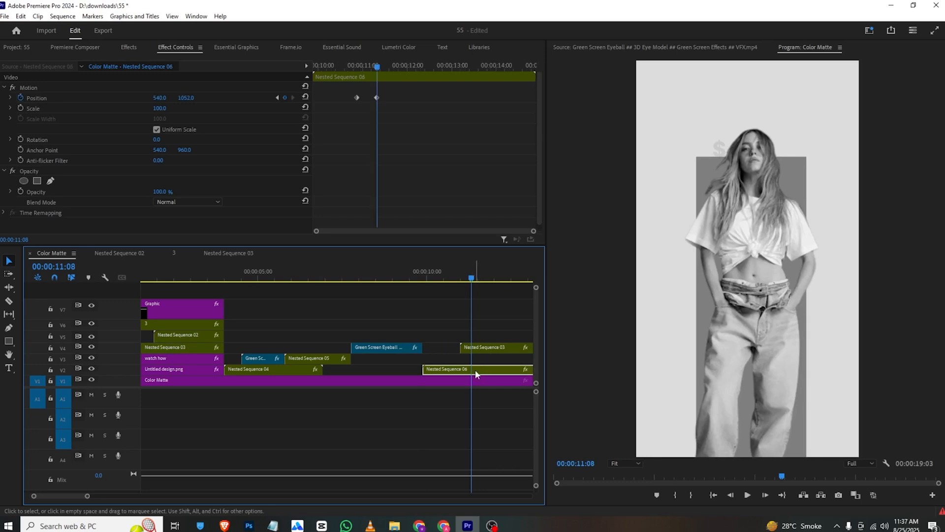
{"action": "left_click_drag", "start_coordinate": [368, 66], "coordinate": [368, 67]}
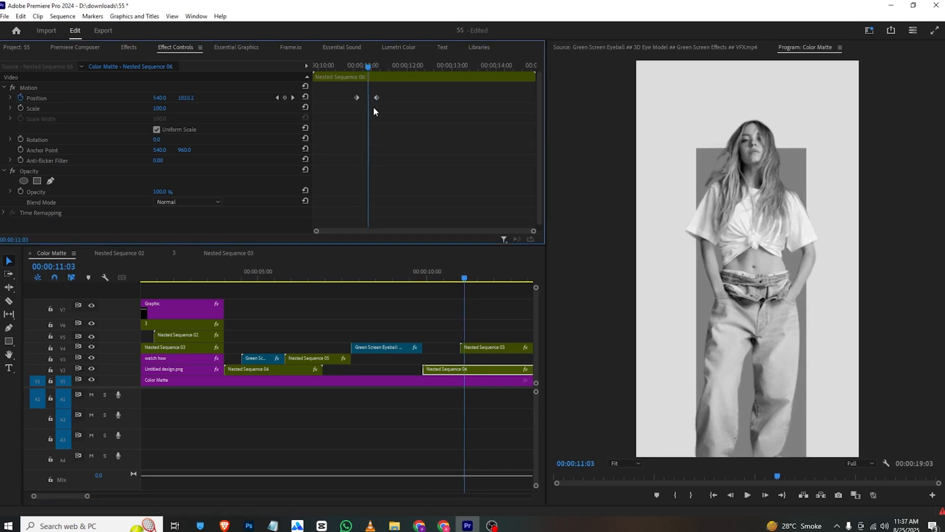
{"action": "left_click", "coordinate": [469, 284]}
{"action": "mouse_move", "coordinate": [503, 280]}
{"action": "left_mouse_down"}
{"action": "mouse_move", "coordinate": [496, 275]}
{"action": "mouse_move", "coordinate": [506, 279]}
{"action": "left_mouse_up"}
{"action": "left_click", "coordinate": [516, 348]}
{"action": "left_click_drag", "start_coordinate": [171, 113], "coordinate": [222, 100]}
{"action": "left_click_drag", "start_coordinate": [159, 97], "coordinate": [355, 98]}
{"action": "left_click_drag", "start_coordinate": [186, 101], "coordinate": [269, 327]}
Move Nested Sequence 06 to V5 above the Nested Sequence 03 copy, and set the copy's scale to 348 and position to 1474, 2764
{"action": "left_click_drag", "start_coordinate": [466, 369], "coordinate": [471, 336]}
{"action": "left_click", "coordinate": [476, 346]}
{"action": "left_click_drag", "start_coordinate": [159, 108], "coordinate": [339, 98]}
{"action": "left_click_drag", "start_coordinate": [186, 98], "coordinate": [481, 98]}
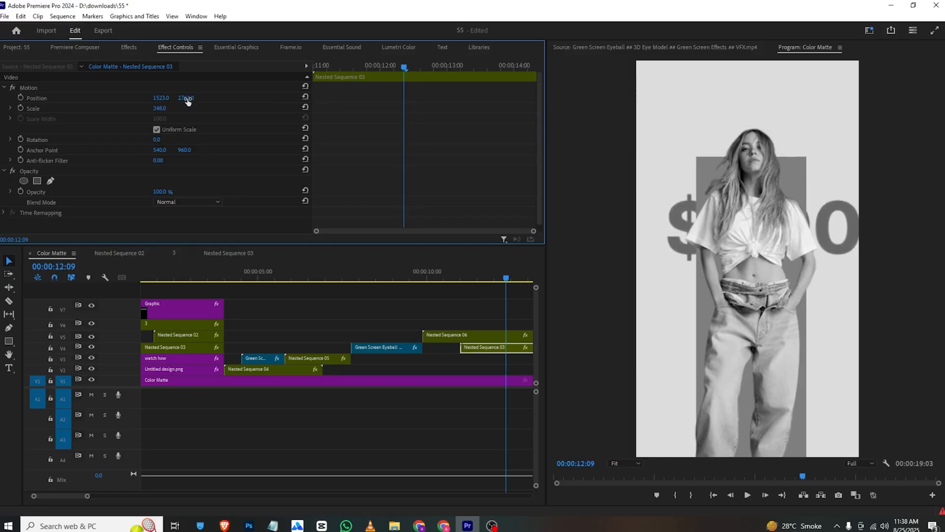
{"action": "left_click_drag", "start_coordinate": [164, 98], "coordinate": [140, 98]}
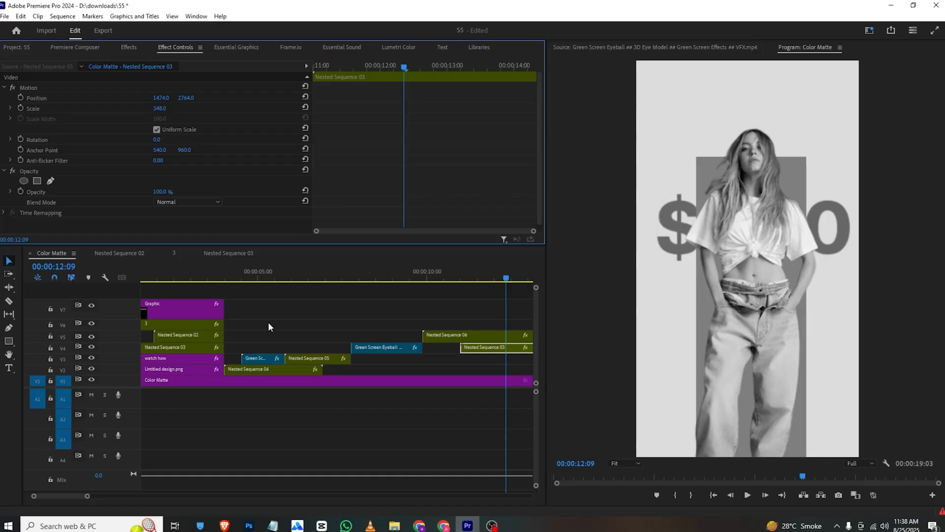